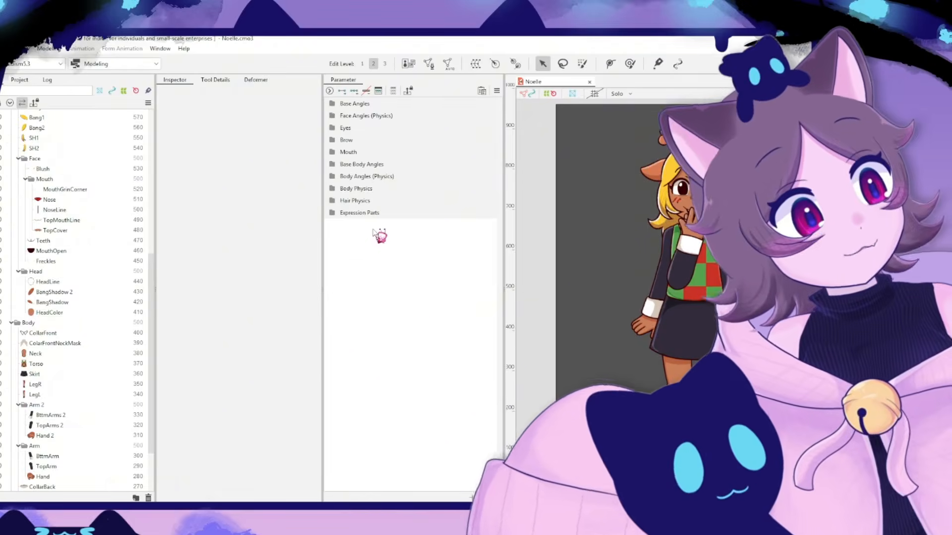
scroll(126, 379, down, 3)
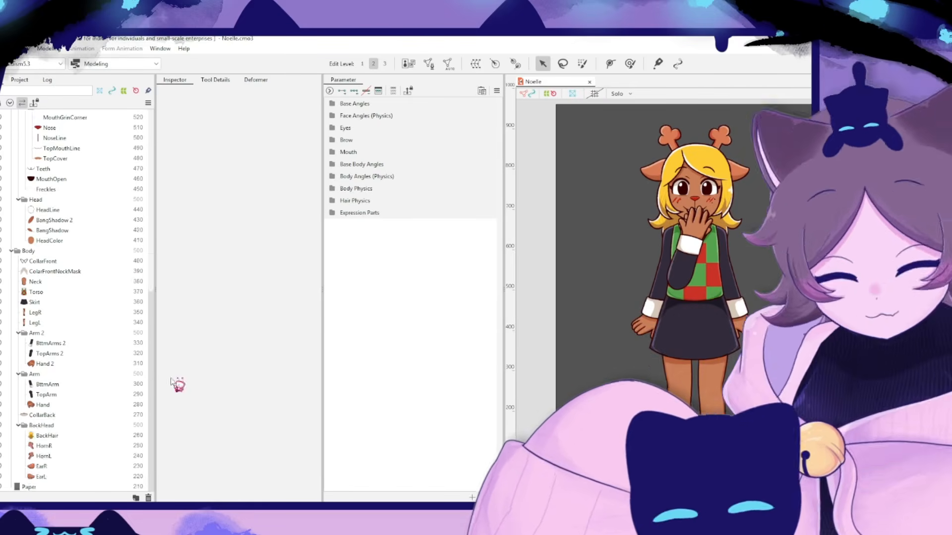
drag(171, 382, 170, 179)
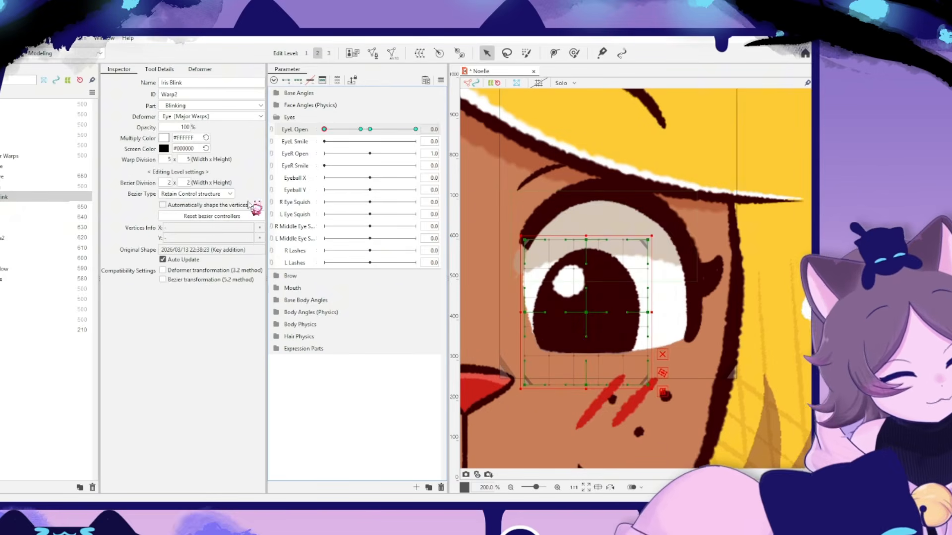
- Delete the existing mesh of the left eye's Eyetop and draw a new stroke mesh along the upper lash line
click(2, 207)
click(4, 247)
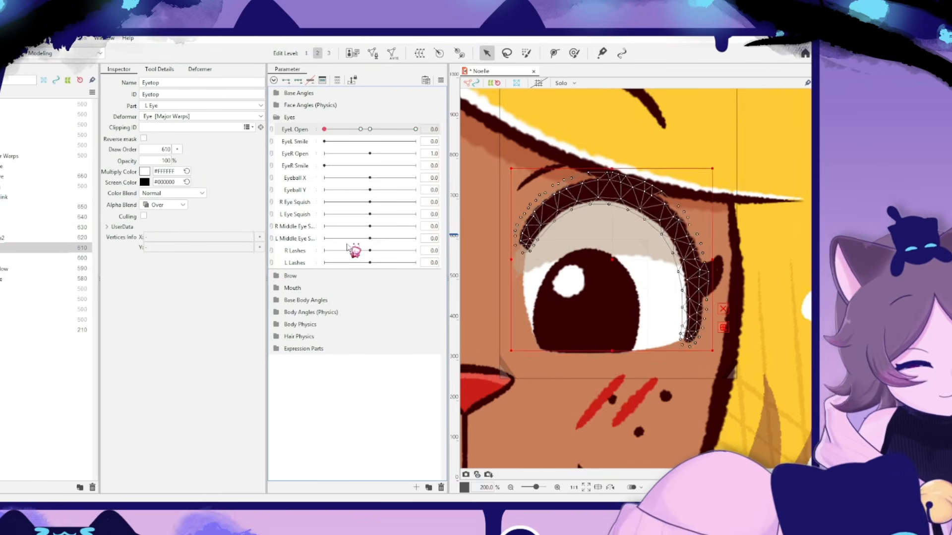
key(ctrl+e)
key(ctrl+a)
key(Delete)
click(208, 83)
mouse_move(518, 249)
mouse_down()
mouse_move(682, 227)
mouse_move(697, 343)
mouse_up()
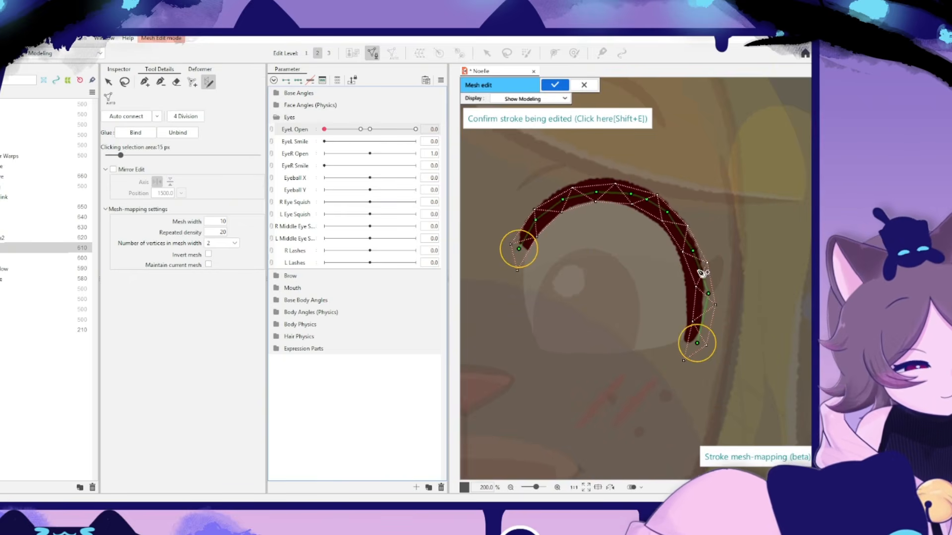
- Set the stroke mesh to 3 vertices across and a mesh width of 22, align its ends with the lash line, and apply it
scroll(238, 244, down, 1)
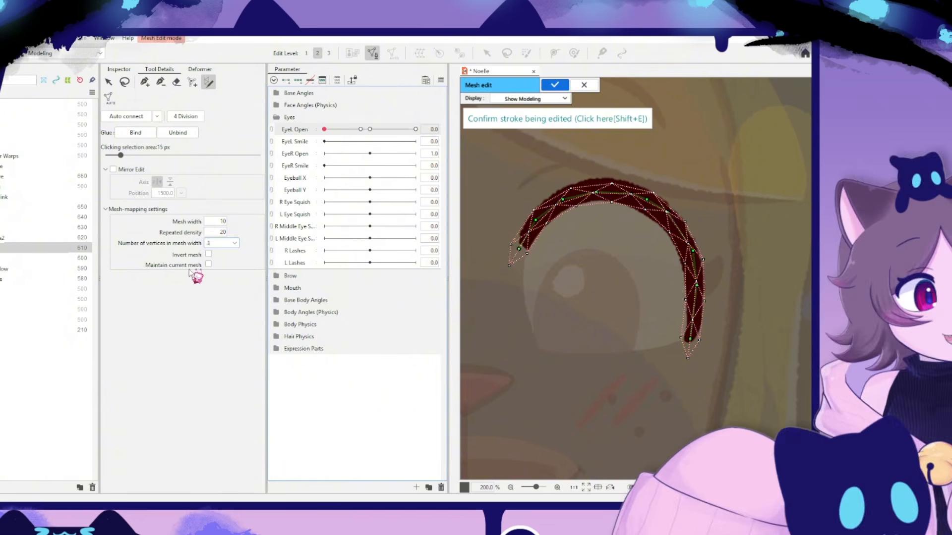
scroll(227, 222, up, 8)
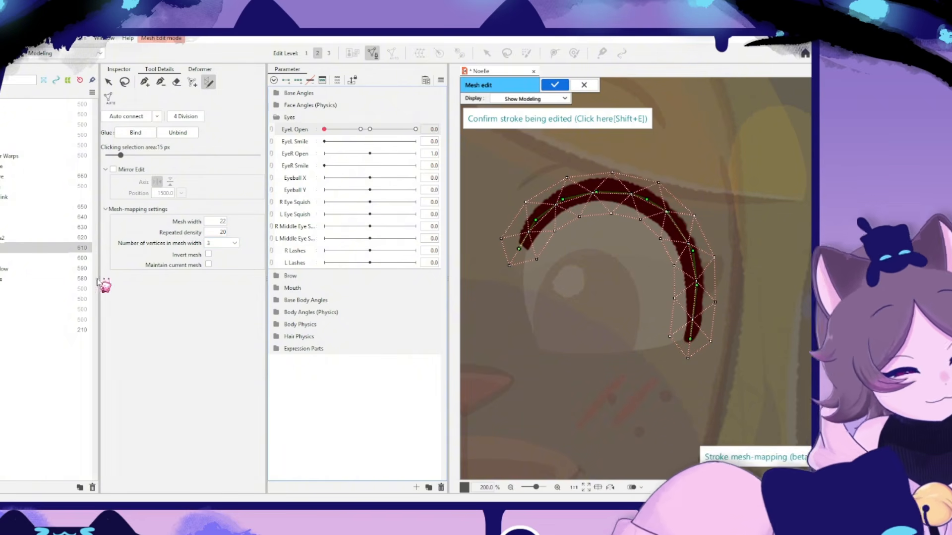
drag(521, 252, 529, 236)
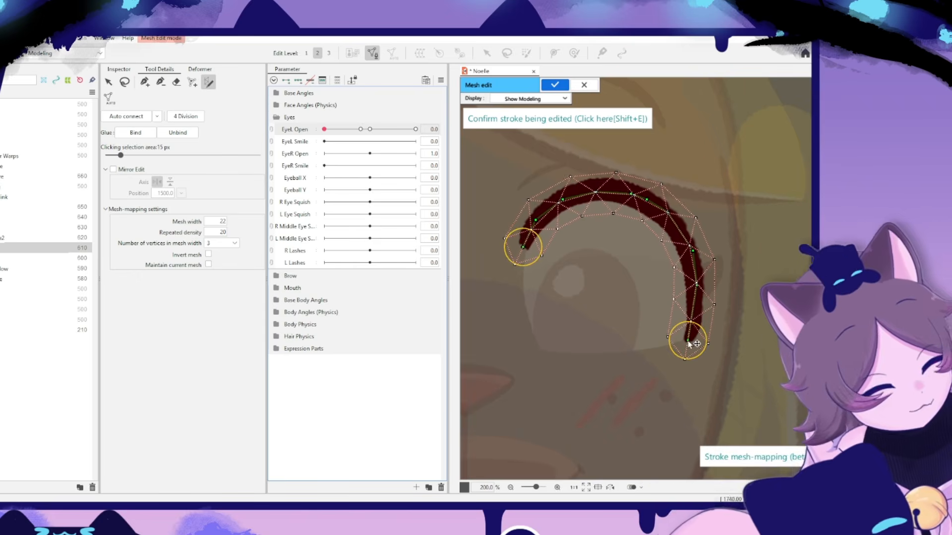
key(shift+e)
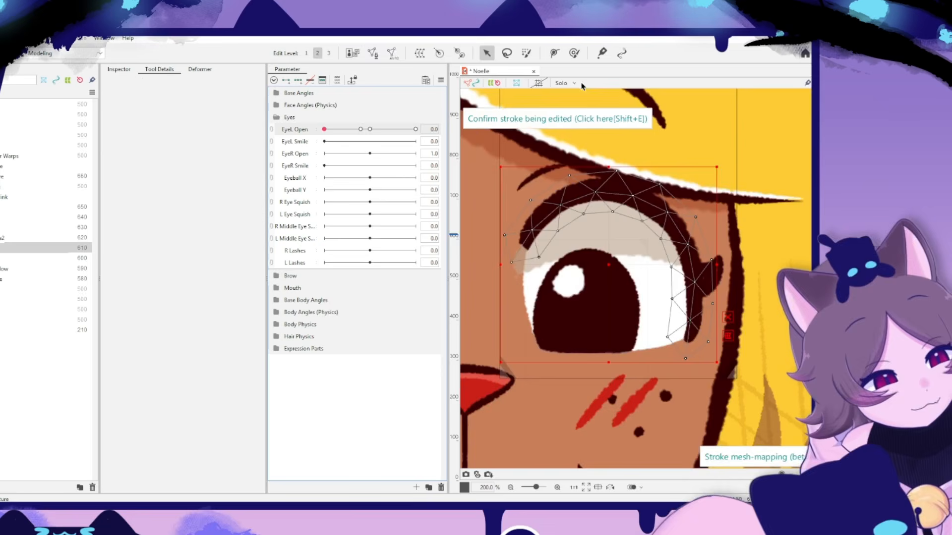
- Key Eyetop on EyeL Open and, at value 0, flatten its arch into a nearly straight line using its path points
click(299, 83)
drag(575, 194, 576, 217)
drag(627, 197, 608, 315)
key(ctrl+z)
drag(695, 327, 739, 221)
mouse_move(700, 251)
mouse_down()
mouse_move(709, 222)
mouse_move(728, 210)
mouse_up()
drag(525, 238, 529, 216)
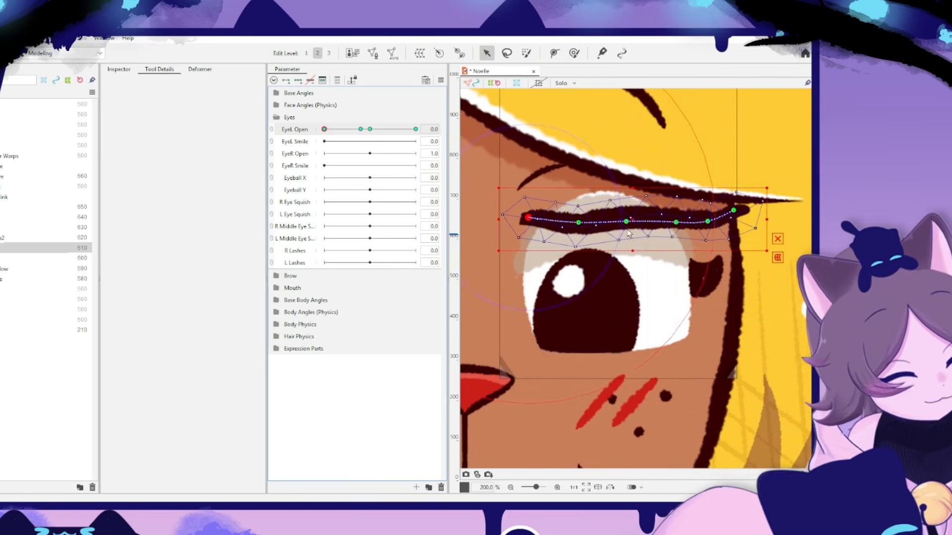
drag(625, 221, 627, 228)
drag(676, 222, 674, 228)
drag(576, 217, 579, 223)
- Smooth the flattened Eyetop line and lower it to the bottom edge of the left eye for the closed pose
click(574, 53)
drag(464, 271, 531, 286)
mouse_move(803, 243)
mouse_down()
mouse_move(649, 243)
mouse_move(673, 230)
mouse_up()
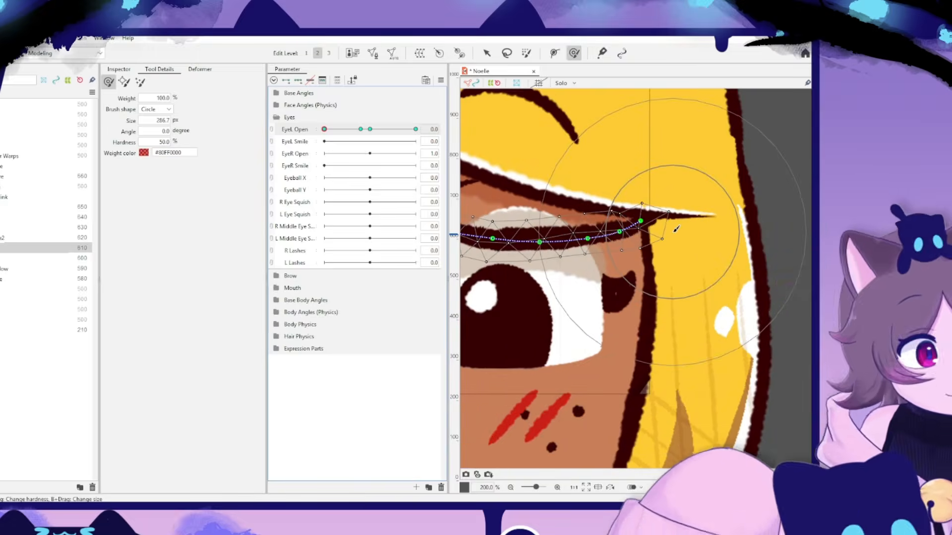
click(486, 53)
drag(560, 242, 560, 350)
mouse_move(561, 273)
mouse_down()
mouse_move(646, 259)
mouse_move(664, 240)
mouse_up()
drag(640, 316, 641, 331)
- Create a 5 × 5 warp deformer named Eyewhite around the left eye white and EyeShadow, and place it in the Blinking part
click(24, 278)
click(24, 268)
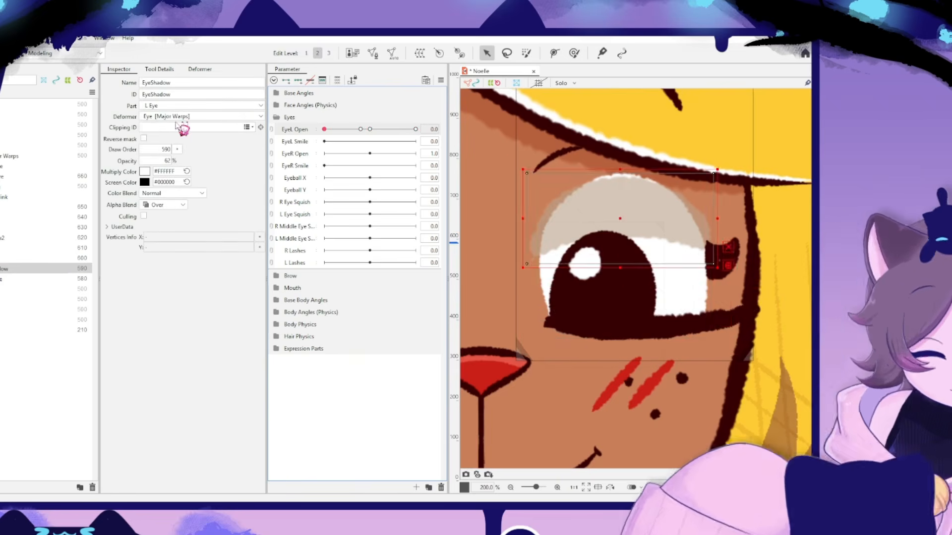
click(30, 279)
click(1, 280)
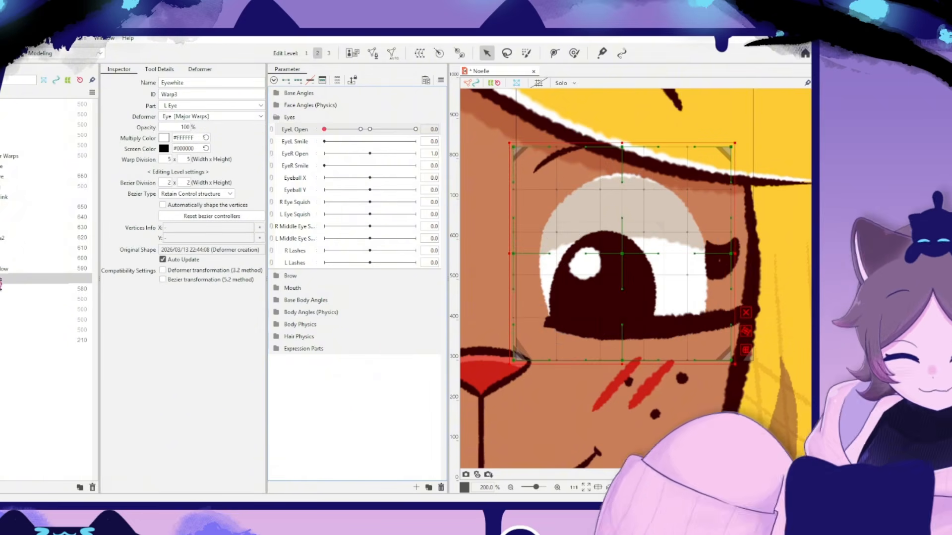
drag(9, 195, 15, 204)
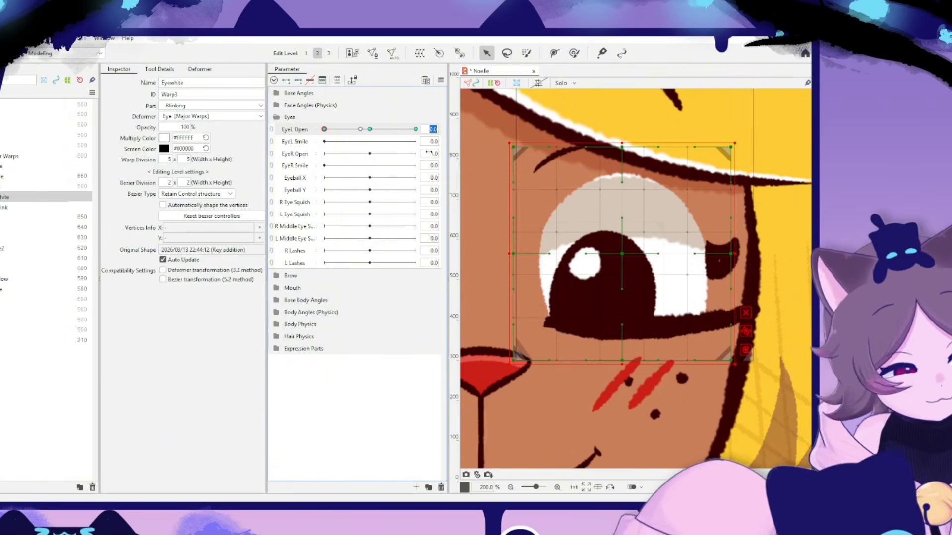
- Add an EyeL Open key at 0.8 to the Eyewhite warp and return the parameter to 0
text(.8)
key(Return)
text(0)
key(Return)
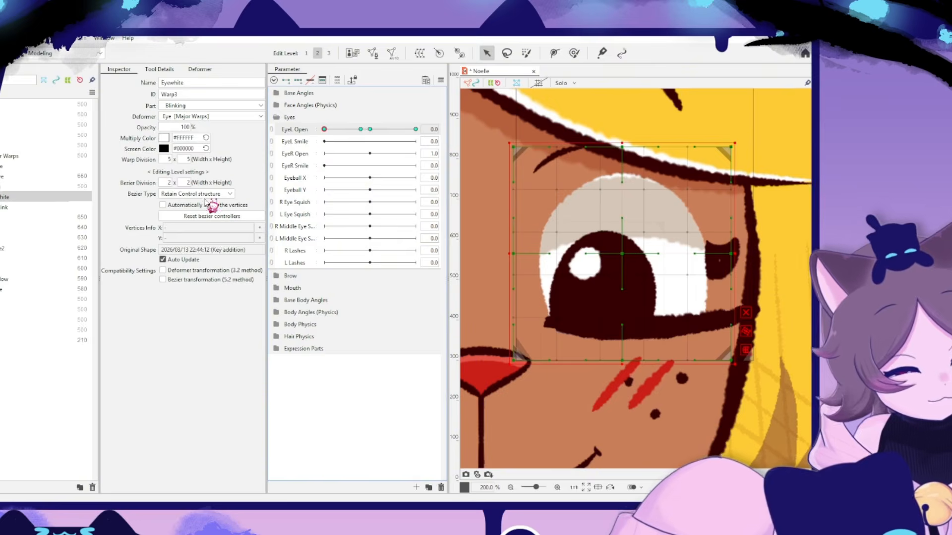
- Squash the Eyewhite warp at EyeL Open 0 into a thin strip hidden behind the closed lash line
drag(622, 143, 623, 276)
key(ctrl+z)
drag(623, 176, 670, 291)
double_click(511, 487)
click(558, 487)
click(557, 488)
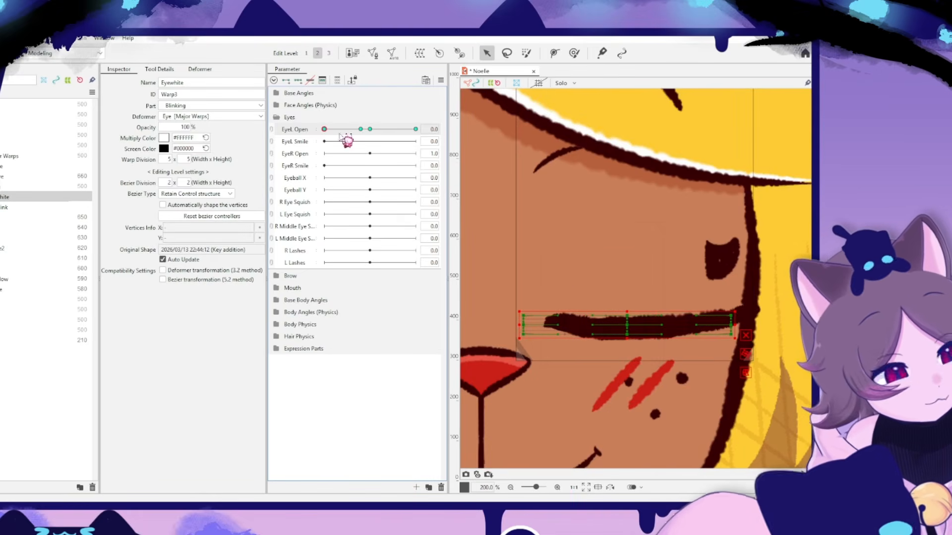
drag(337, 130, 293, 211)
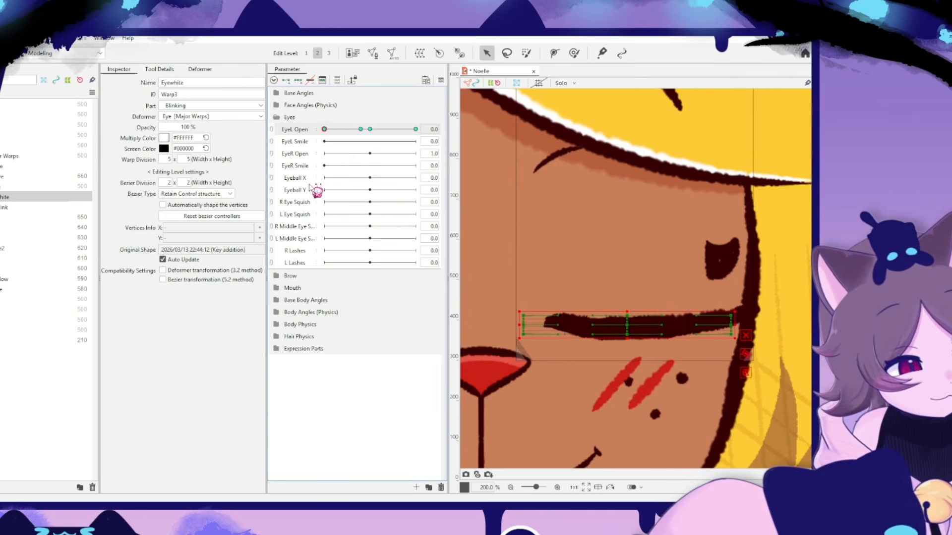
- Set up a keyed Lash Blink warp on the outer lash and, at EyeL Open 0, lower and rotate it onto the closed lid
click(720, 257)
click(430, 129)
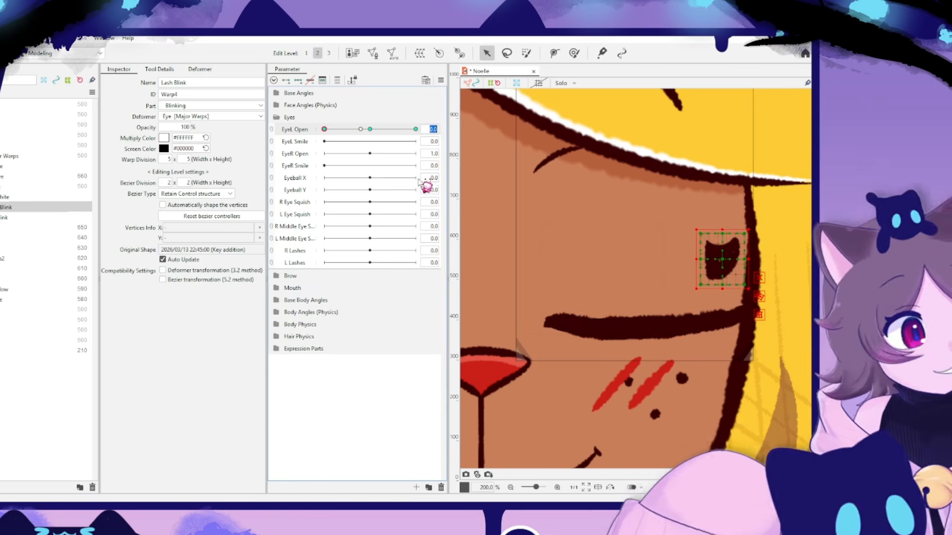
drag(722, 231, 724, 305)
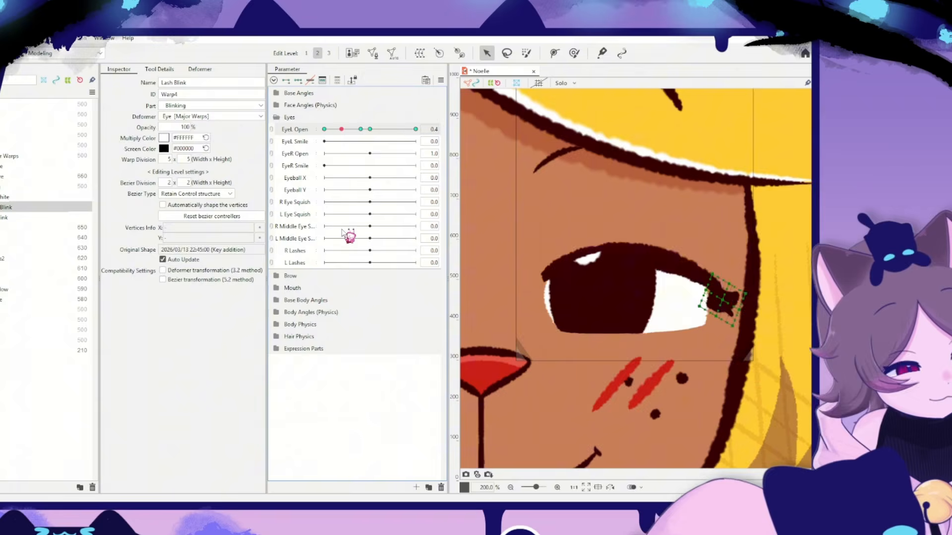
scroll(774, 286, down, 3)
click(774, 286)
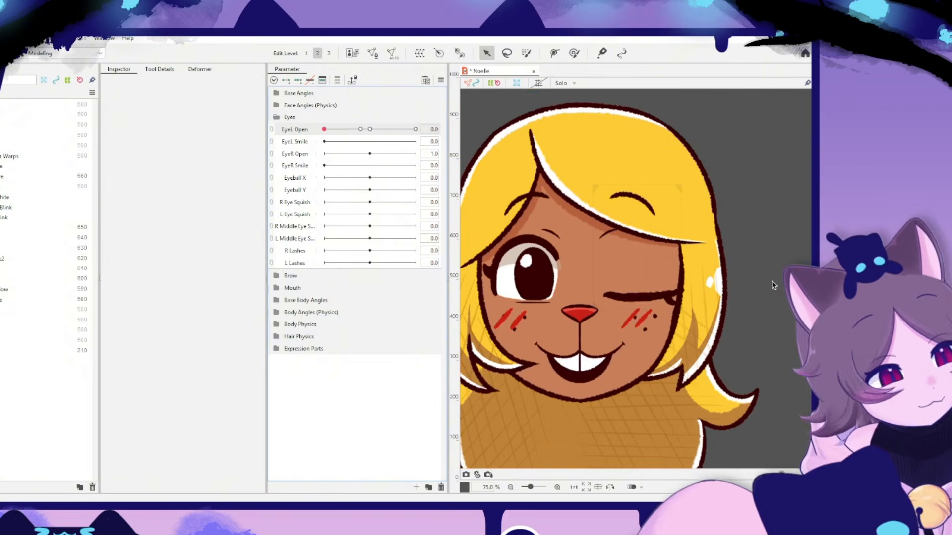
- Select the Eyewhite, Lash Blink and Iris Blink warps with Eyetop and move them slightly upward together in the closed pose
scroll(638, 289, up, 3)
click(637, 289)
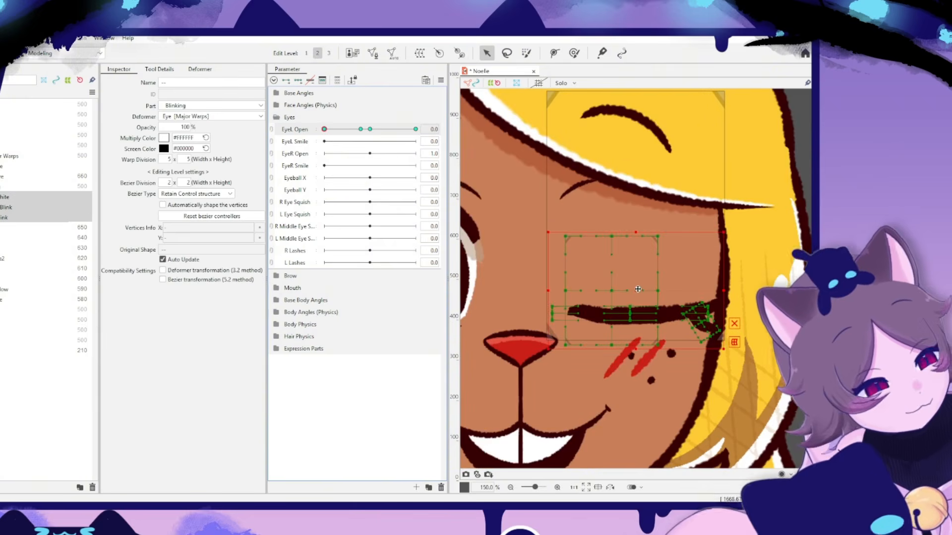
drag(638, 289, 665, 275)
key(ctrl+z)
click(10, 197)
shift+click(11, 217)
ctrl+click(10, 268)
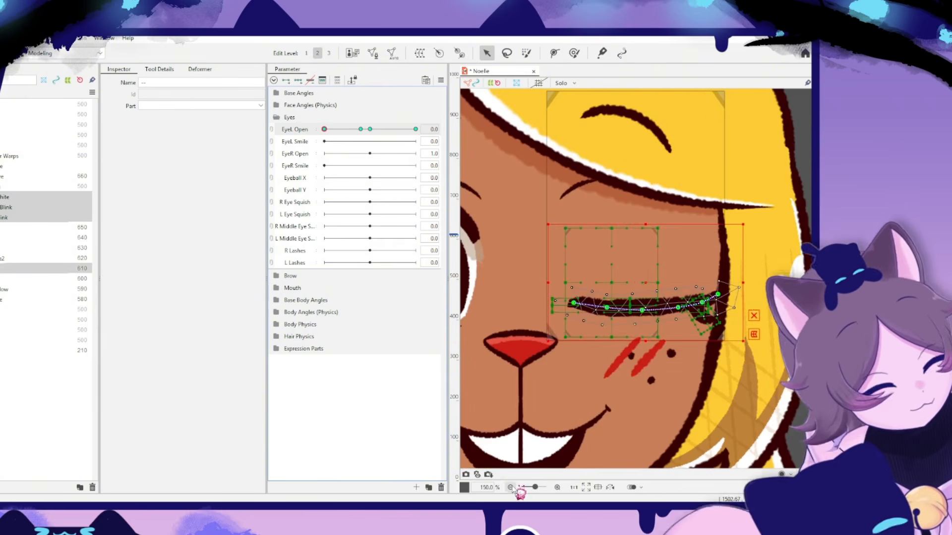
- Preview the left-eye blink with EyeL Open at 0.5 and save the model
click(511, 488)
click(774, 286)
drag(324, 141, 346, 129)
key(ctrl+s)
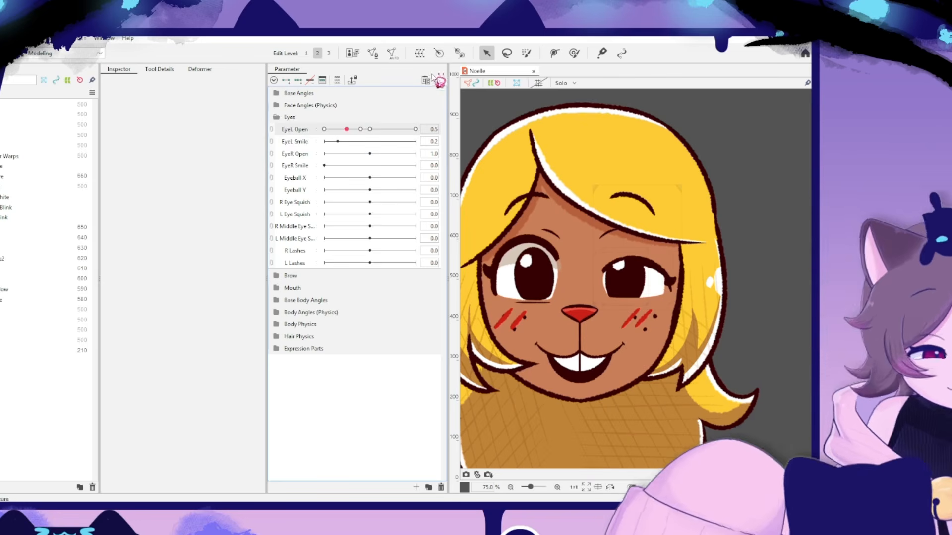
click(438, 80)
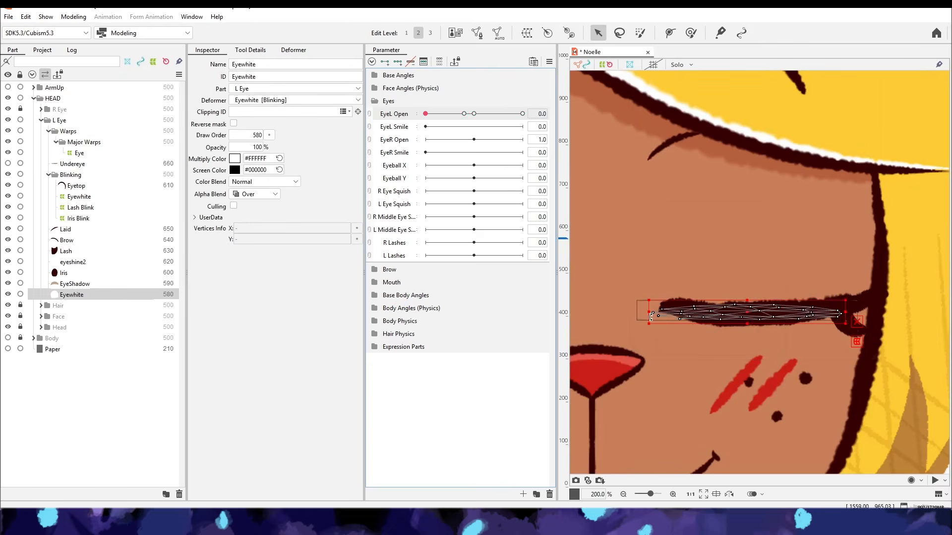
- Move Eyetop into the Blinking part and compare the lash at EyeL Open 1 and 0
click(79, 186)
click(84, 188)
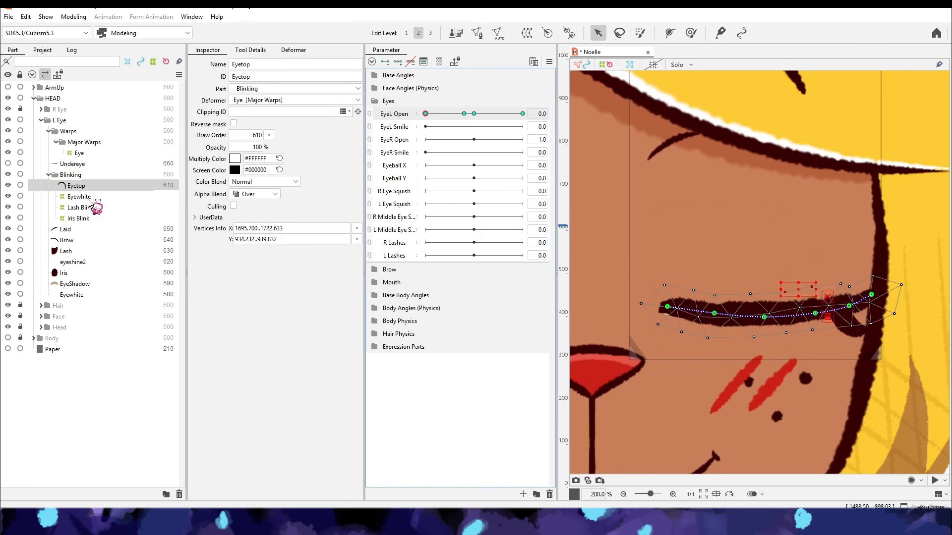
click(76, 252)
click(473, 114)
click(425, 114)
- Compare the Lash Blink warp across its EyeL Open keys and move it lower against the closed lid at 0
click(83, 207)
click(464, 114)
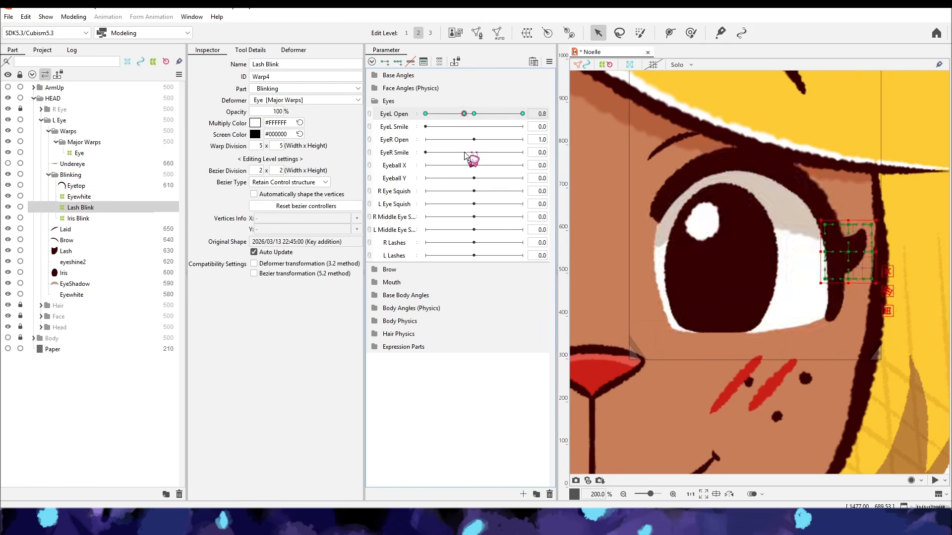
click(426, 114)
click(474, 114)
click(425, 114)
drag(852, 252, 852, 297)
drag(851, 267, 852, 287)
scroll(690, 320, down, 3)
click(688, 387)
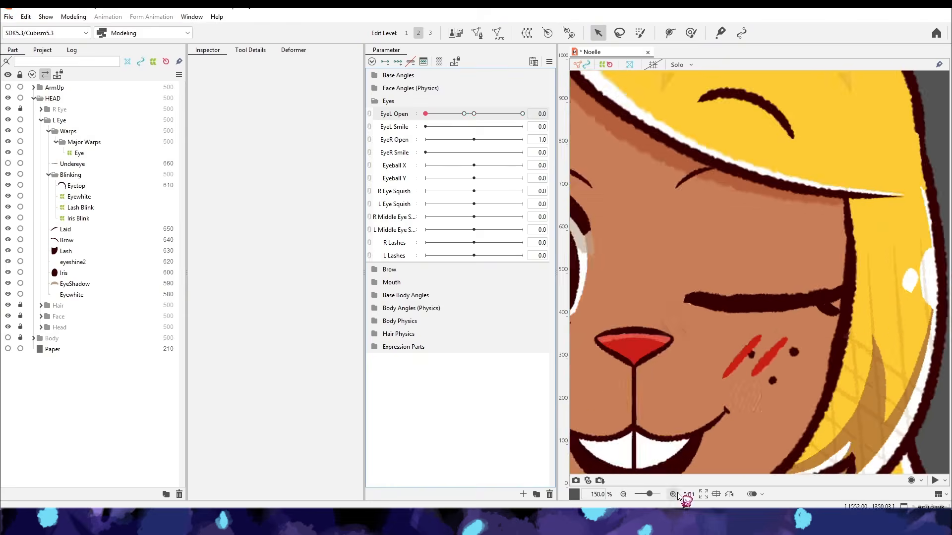
- Fine-tune the Lash Blink warp's shape and position at the closed lid's outer end, checking it against the open eye
scroll(792, 321, up, 4)
click(70, 251)
click(80, 208)
drag(779, 292, 784, 288)
click(474, 114)
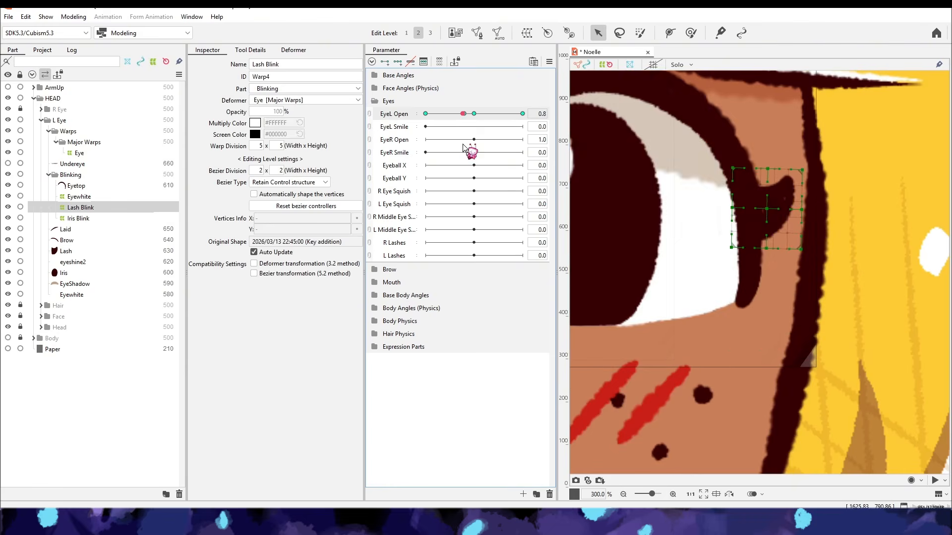
click(426, 114)
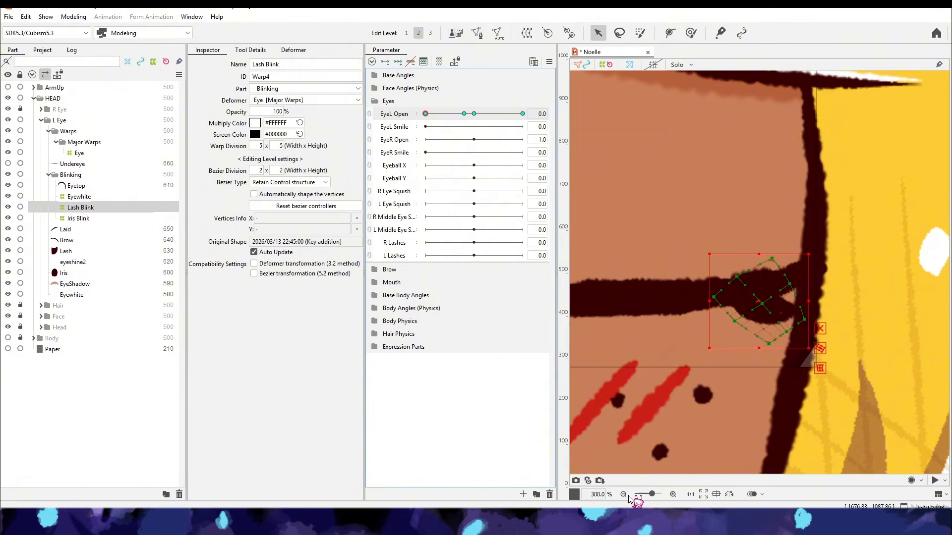
scroll(644, 436, down, 3)
click(630, 426)
click(474, 114)
click(425, 114)
- Pull the outer end of the closed Eyetop line inward, away from the face outline, checking its fit with the lash
click(99, 186)
scroll(793, 275, up, 1)
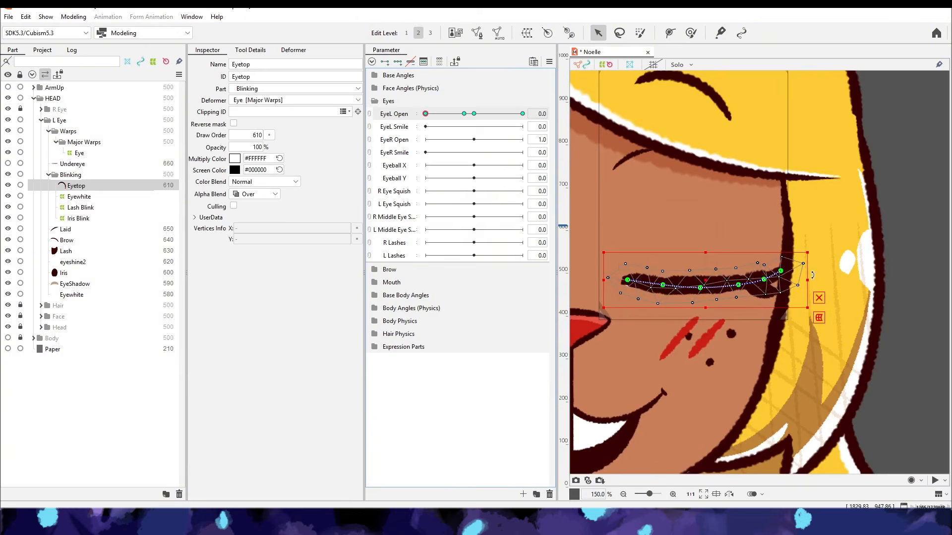
click(97, 208)
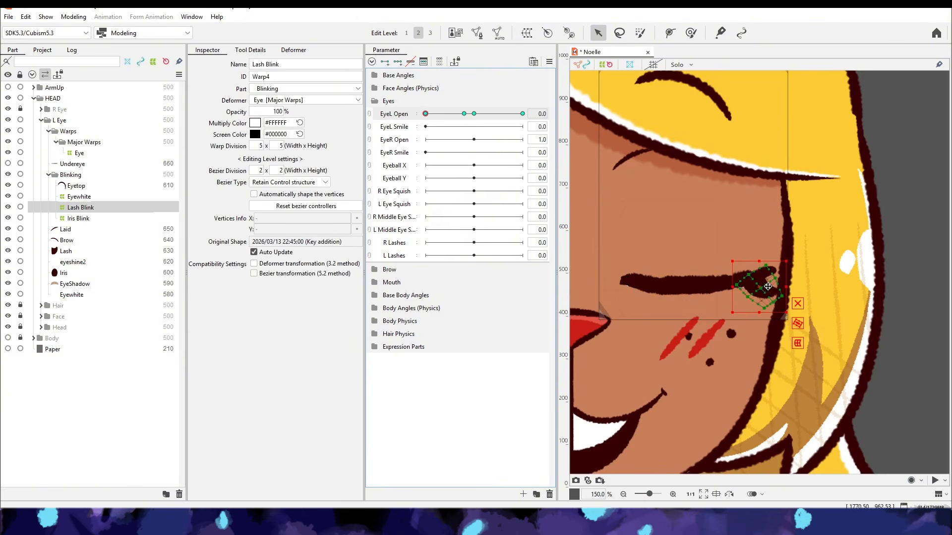
key(Escape)
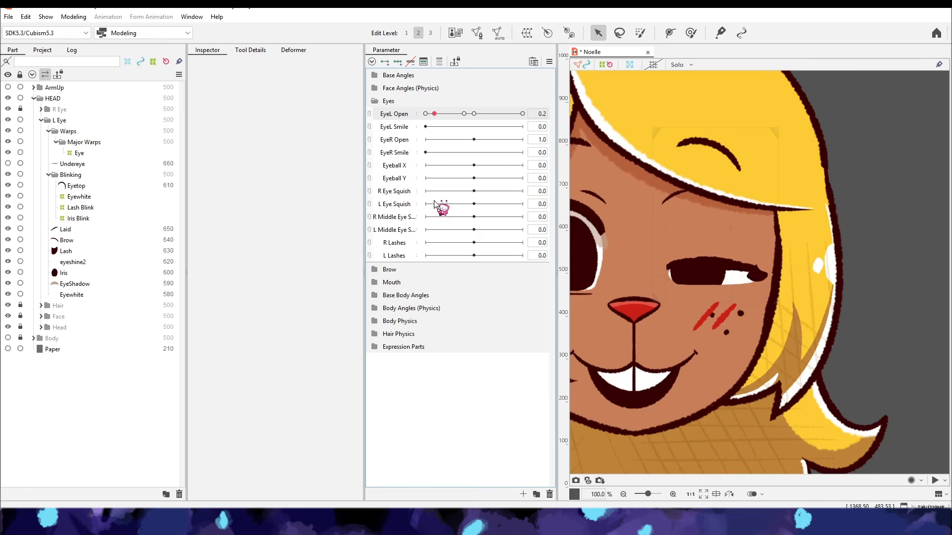
click(690, 495)
click(75, 186)
click(765, 272)
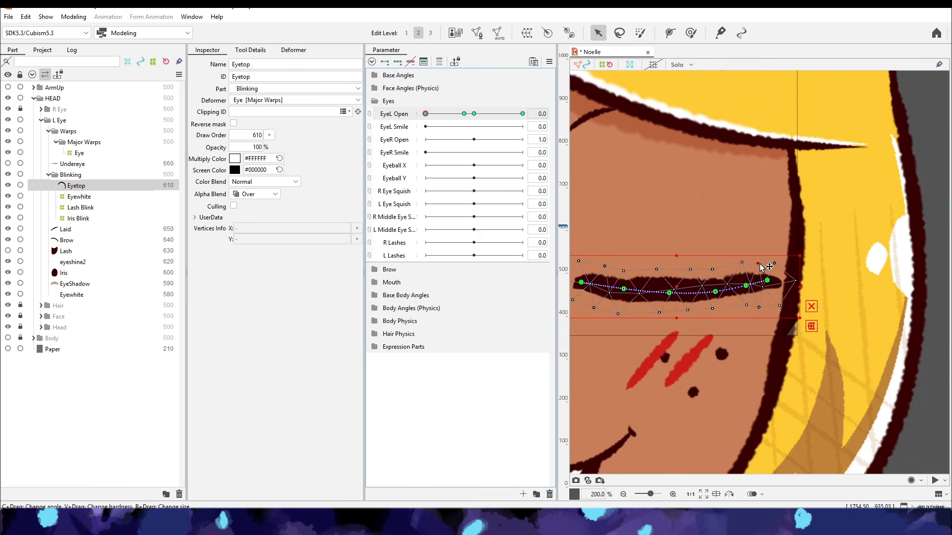
- Refine the closed Eyetop line's mesh vertices at its outer end and inner corner, comparing the lash between EyeL Open 1 and 0
drag(774, 263, 774, 263)
click(809, 327)
click(701, 79)
click(672, 495)
click(673, 494)
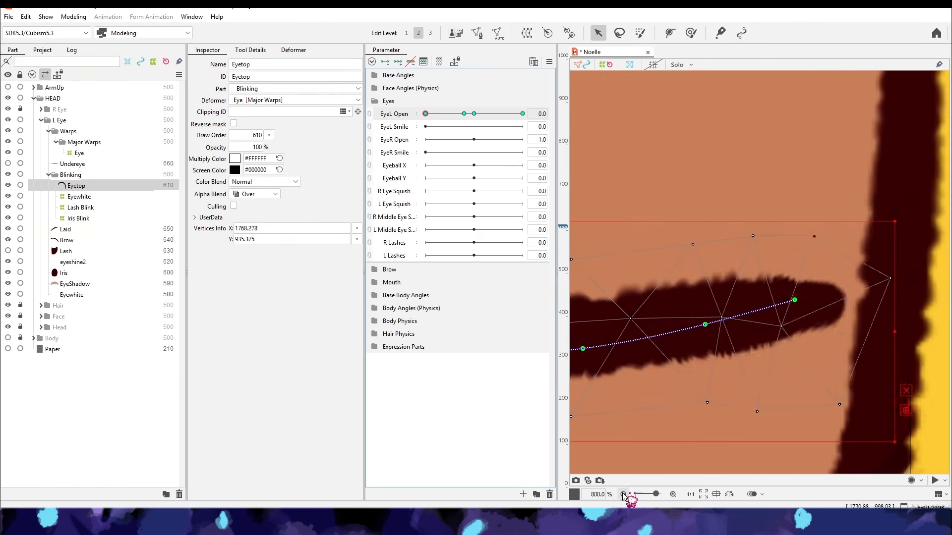
click(623, 494)
click(474, 114)
click(80, 208)
click(425, 114)
click(673, 494)
click(76, 186)
click(619, 296)
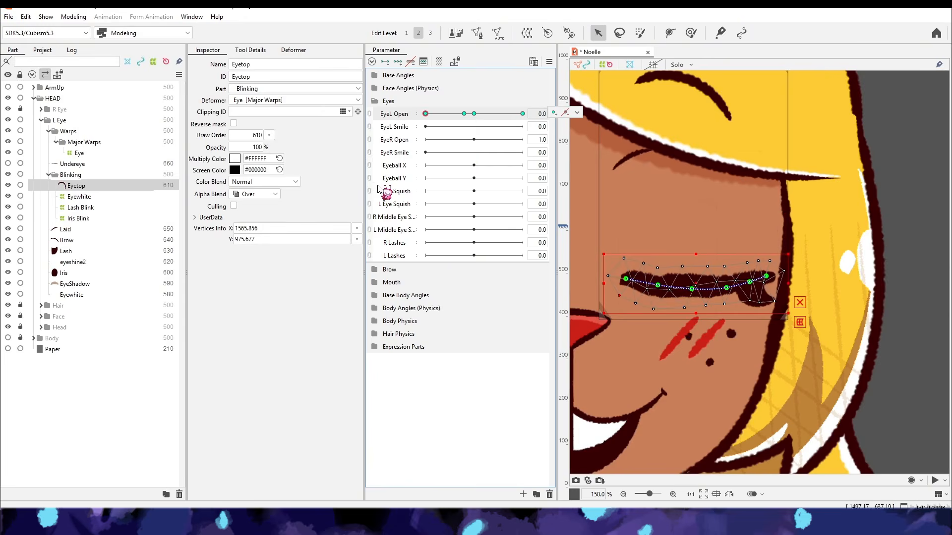
- Rebuild the Eyetop mesh at EyeL Open 1 with stroke mesh-mapping, using mesh width 22, repeated density 10 and 3 width vertices
click(477, 32)
click(671, 267)
click(253, 51)
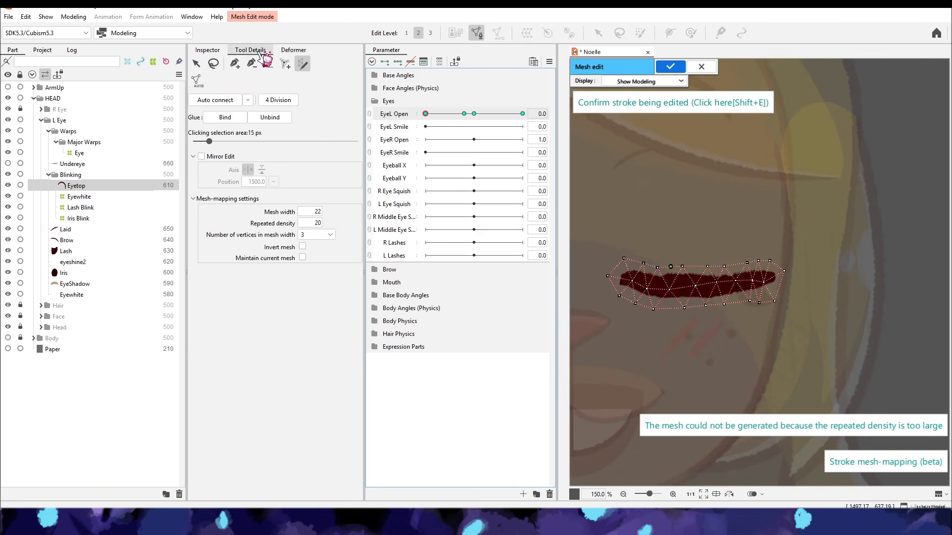
click(235, 63)
click(510, 272)
click(474, 113)
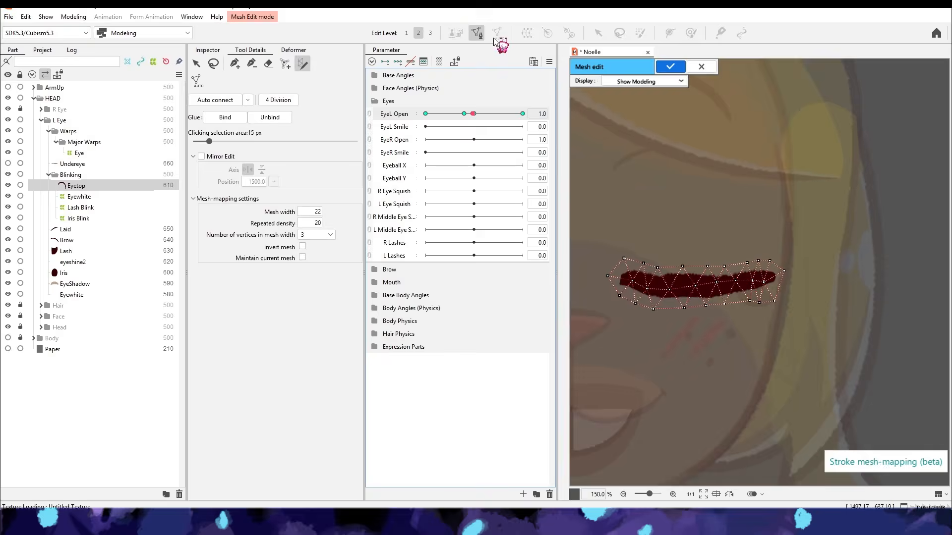
click(473, 113)
key(e)
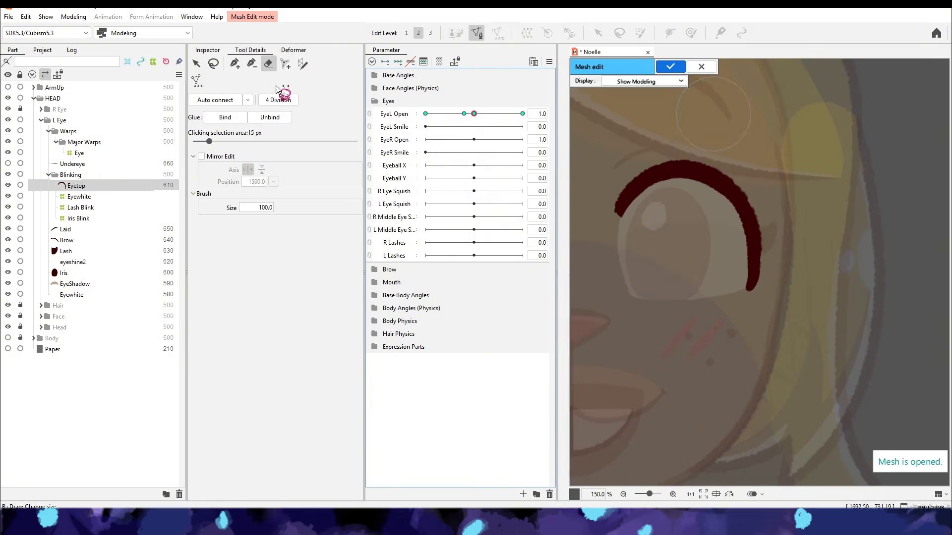
click(303, 63)
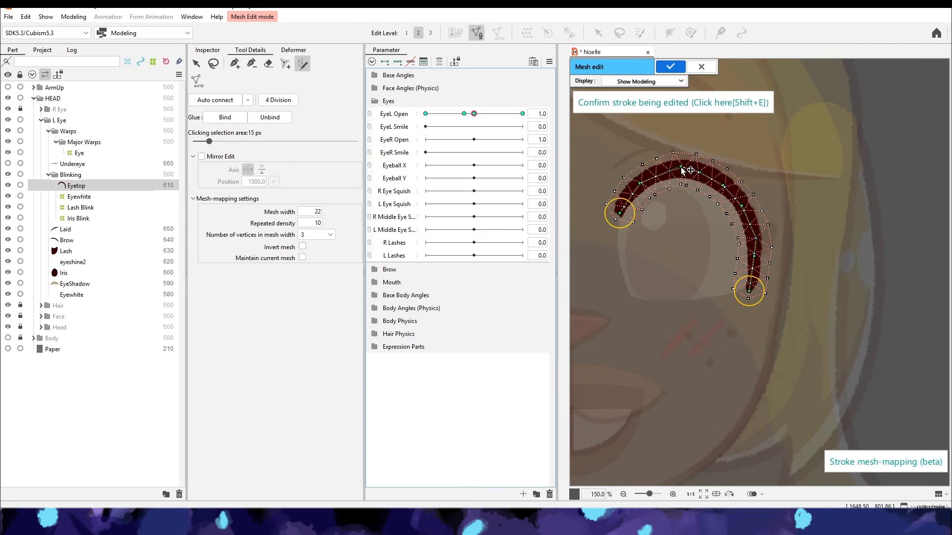
click(670, 67)
- Copy the Eyetop form from EyeL Open 1 to 0 and flatten its deform path into a closed lid line
click(474, 113)
key(ctrl+c)
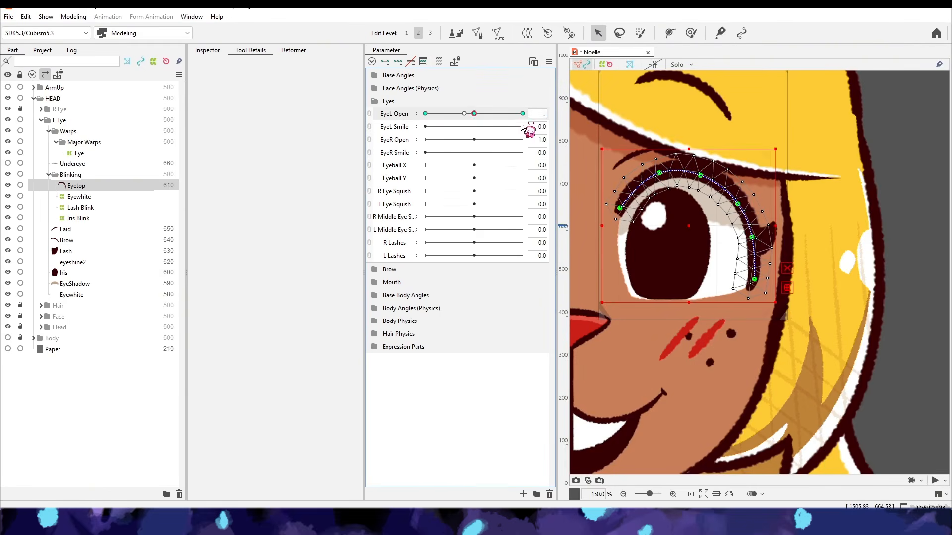
click(426, 114)
key(ctrl+v)
drag(706, 182, 699, 282)
drag(659, 257, 660, 283)
drag(620, 291, 619, 276)
drag(751, 320, 758, 284)
drag(753, 364, 789, 278)
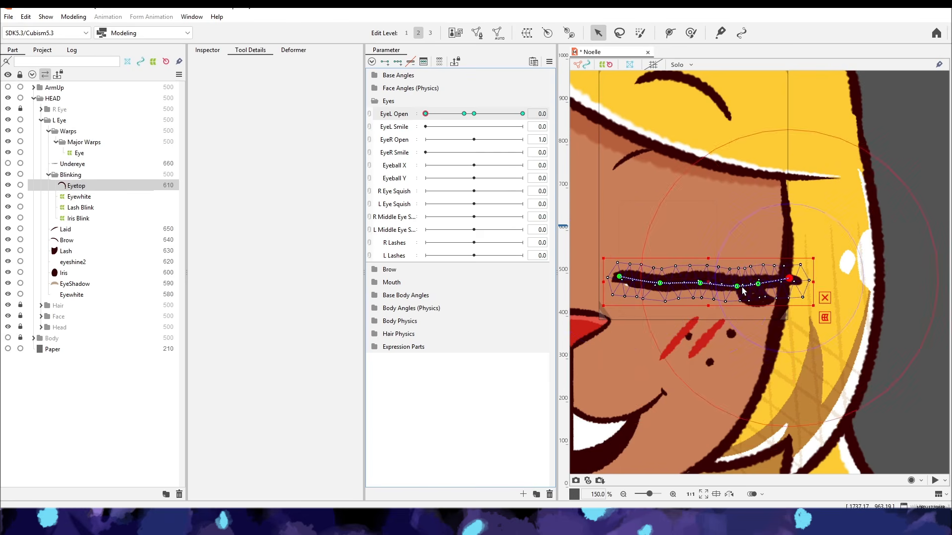
- Refine the closed Eyetop path points into a gentle dip with a raised outer end
drag(699, 283, 698, 286)
drag(789, 278, 778, 264)
drag(731, 284, 725, 284)
drag(757, 284, 755, 277)
drag(698, 286, 697, 284)
drag(659, 283, 660, 281)
drag(620, 277, 618, 278)
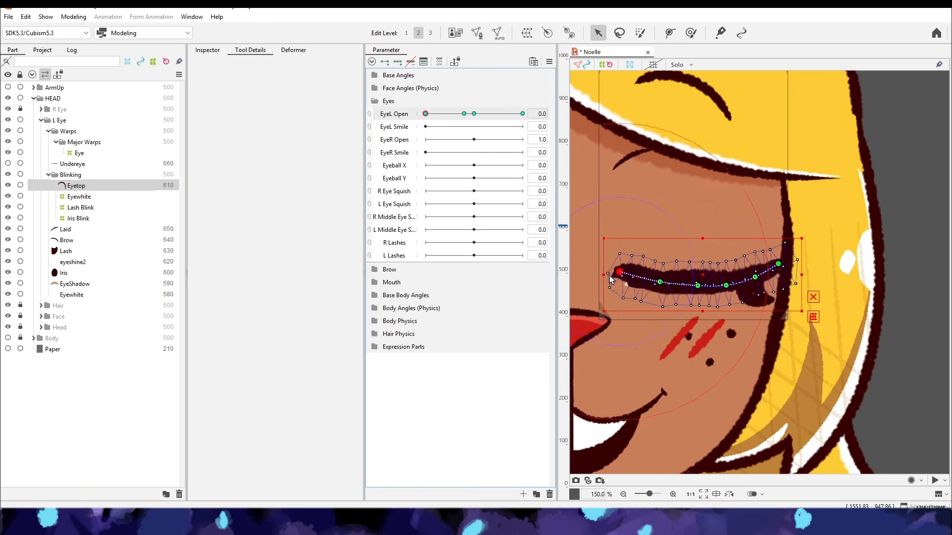
click(878, 251)
scroll(830, 230, down, 3)
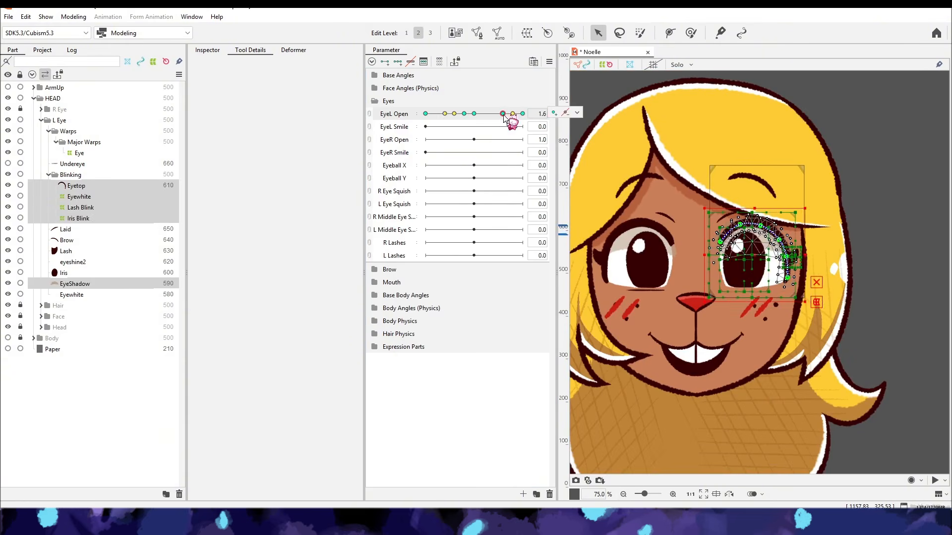
- Rename Laid as Lid and eyeshine2 as EyeShine, and add an EyeShine Blink warp under Iris Blink
click(75, 186)
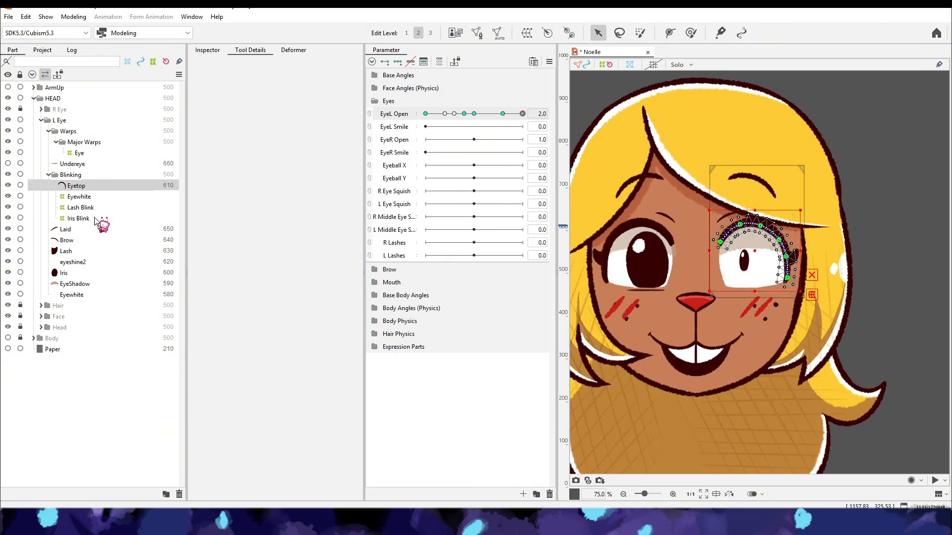
click(82, 230)
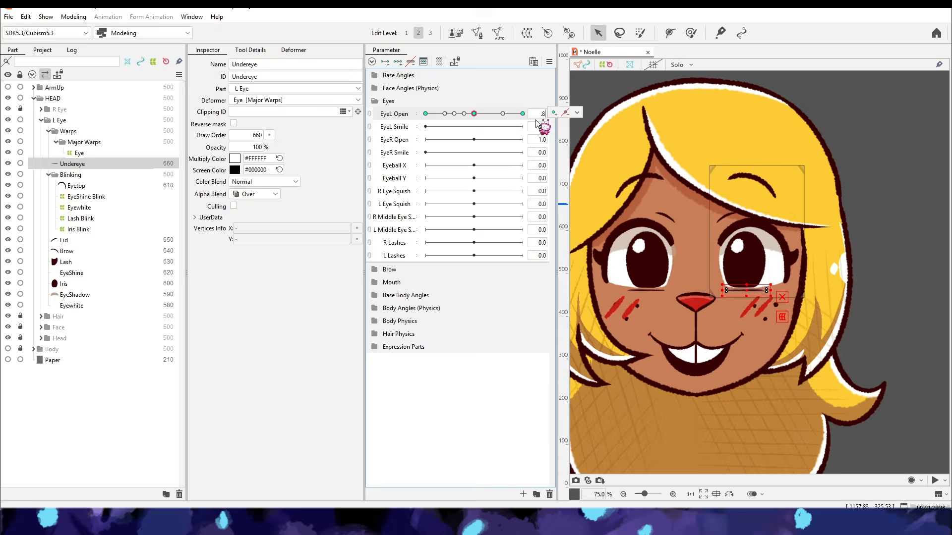
scroll(770, 327, up, 4)
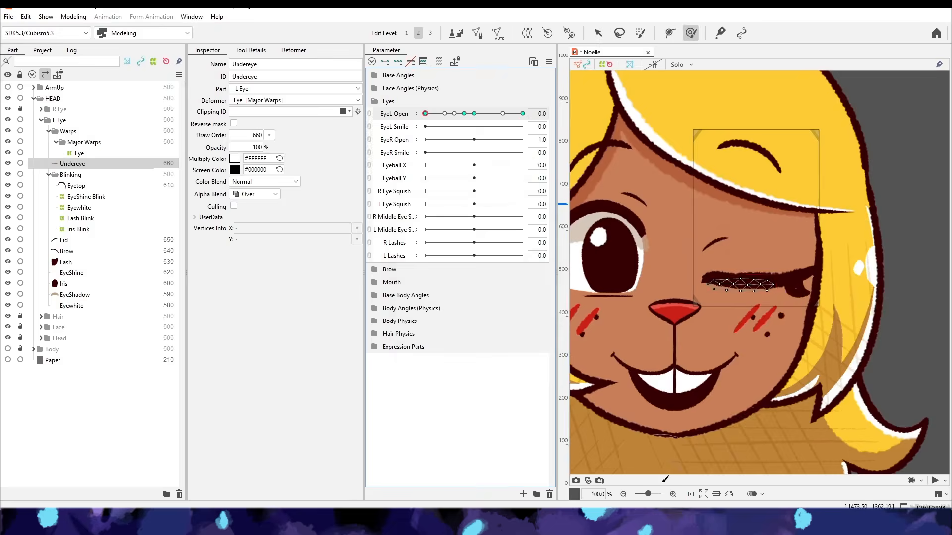
- Adjust the Undereye line and the Eyewhite warp's lower edge at EyeL Open 2 with the deform brush
click(770, 327)
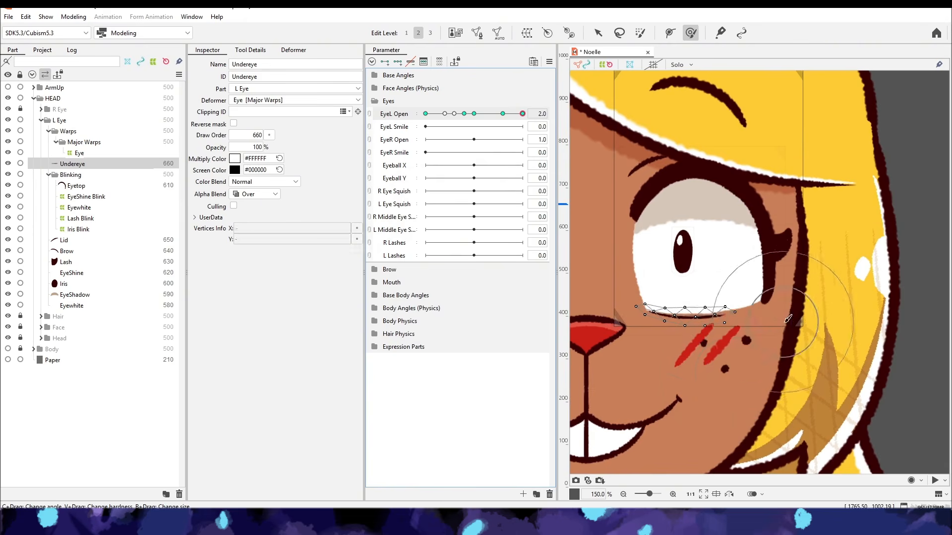
click(147, 207)
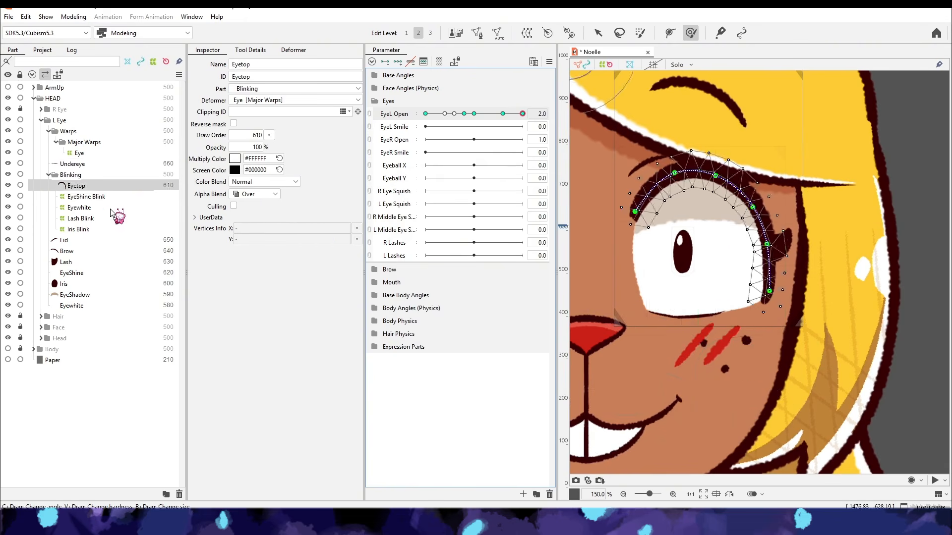
click(110, 164)
click(109, 208)
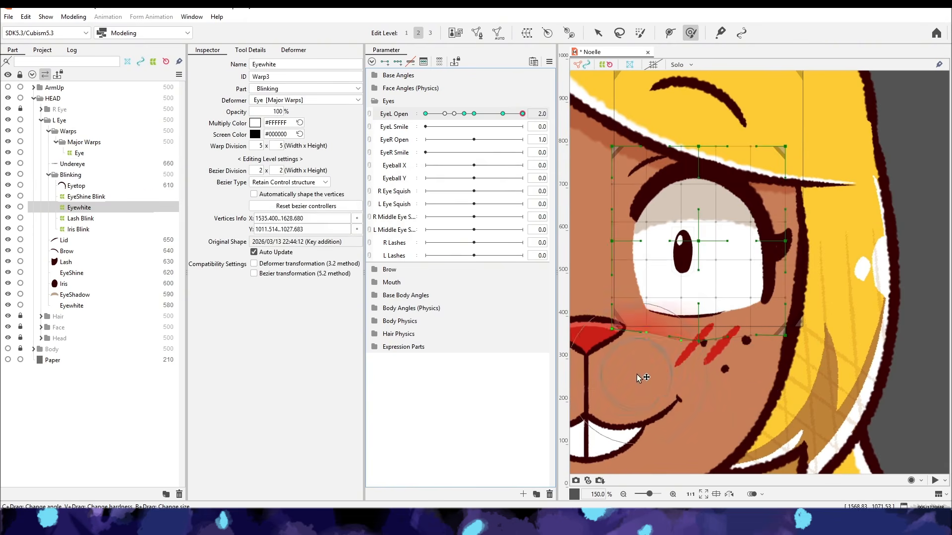
click(107, 175)
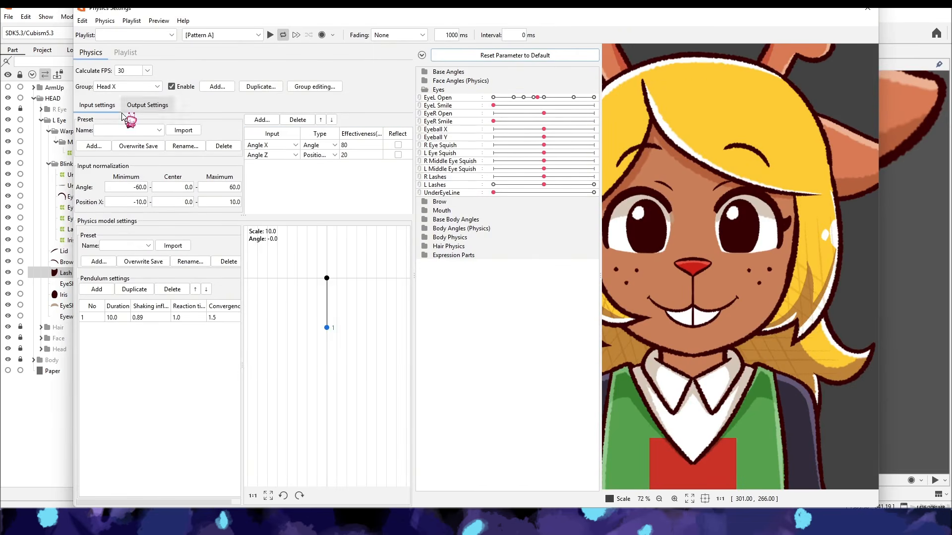
- Set up the L Lashes physics group with EyeL Open as its position input
click(277, 145)
scroll(280, 159, down, 3)
click(271, 224)
click(148, 87)
click(148, 186)
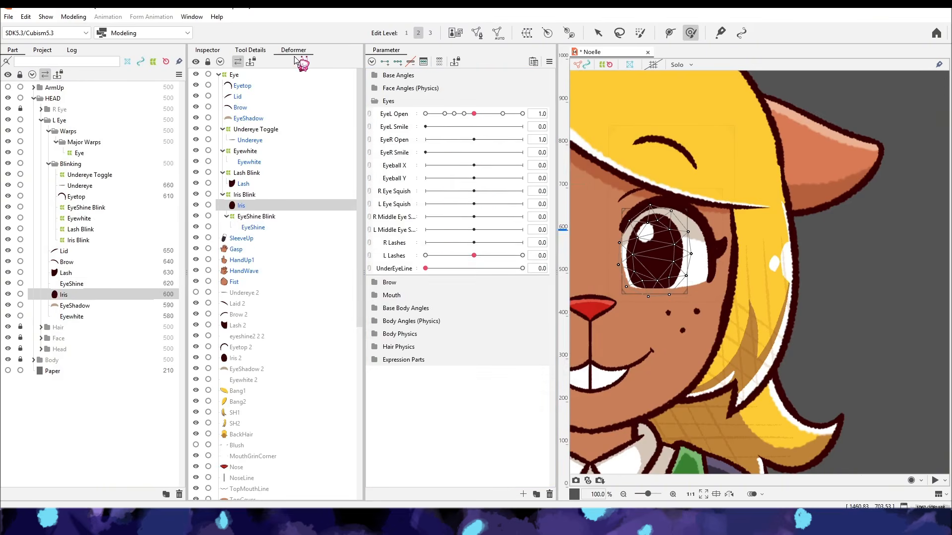
- Create a warp deformer named Iris XY as the parent of the Iris and the EyeShine Blink warp
ctrl+click(256, 216)
click(527, 33)
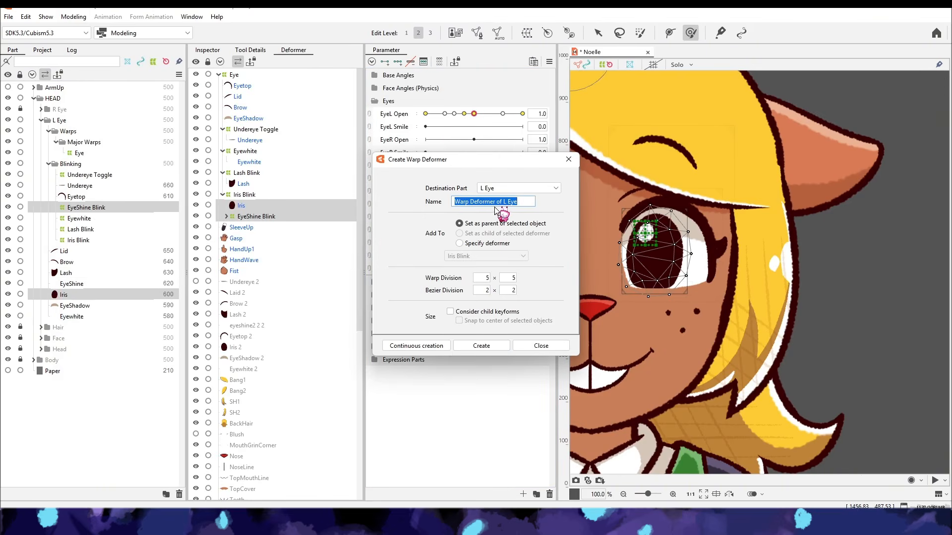
text(Iris XY)
key(Return)
- Add three Eyeball X keys to the Iris XY warp and shift the iris sideways at both extremes
click(397, 165)
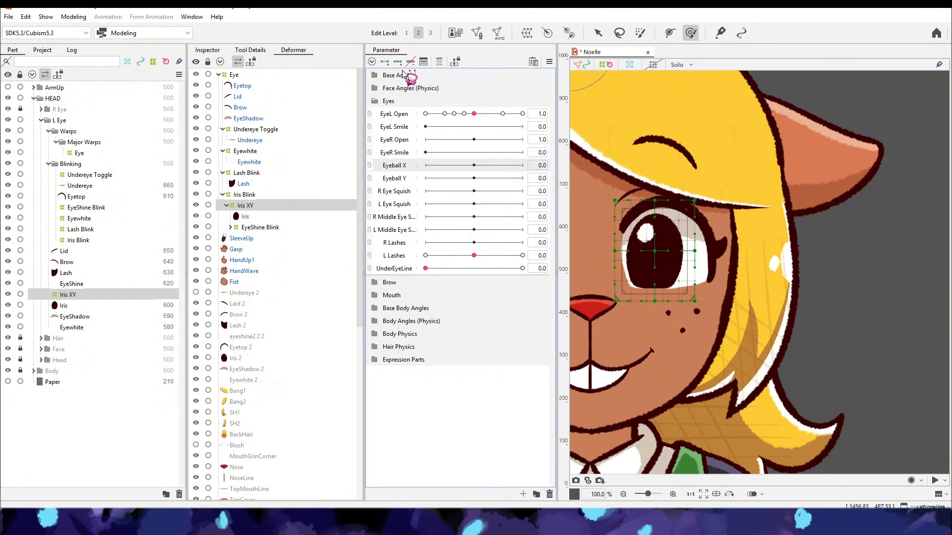
click(598, 33)
mouse_move(655, 251)
mouse_down()
mouse_move(646, 251)
mouse_move(679, 250)
mouse_move(673, 263)
mouse_up()
click(691, 33)
click(522, 165)
click(598, 33)
click(690, 33)
click(73, 17)
click(107, 236)
click(880, 9)
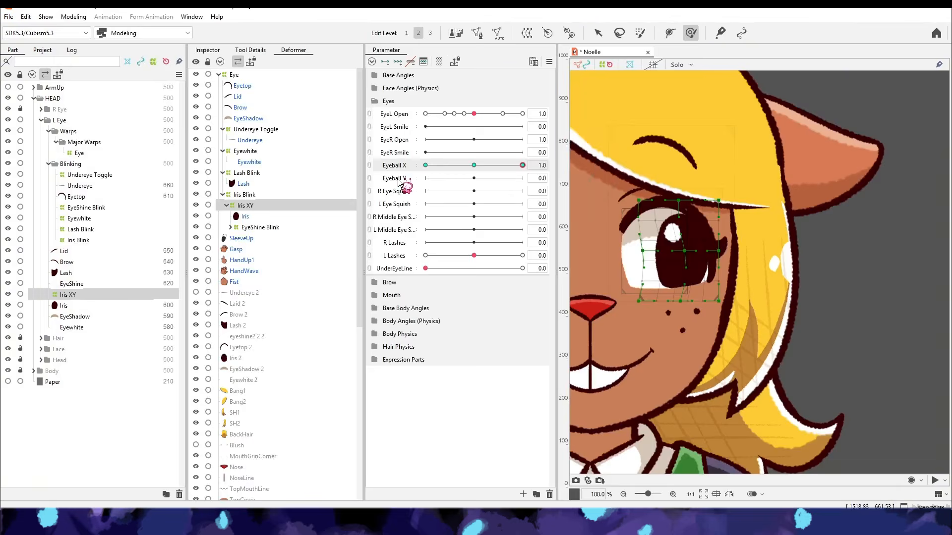
- Add three Eyeball Y keys to the Iris XY warp and shift the iris vertically at both extremes
click(395, 178)
click(398, 62)
click(474, 165)
click(426, 178)
click(599, 33)
click(691, 33)
mouse_move(654, 251)
mouse_down()
mouse_move(655, 274)
mouse_move(655, 234)
mouse_up()
click(523, 178)
click(598, 32)
- Combine Eyeball X and Eyeball Y into one two-axis parameter grid and check the eye movement in the physics preview
click(701, 79)
click(369, 166)
click(474, 182)
click(73, 17)
click(107, 211)
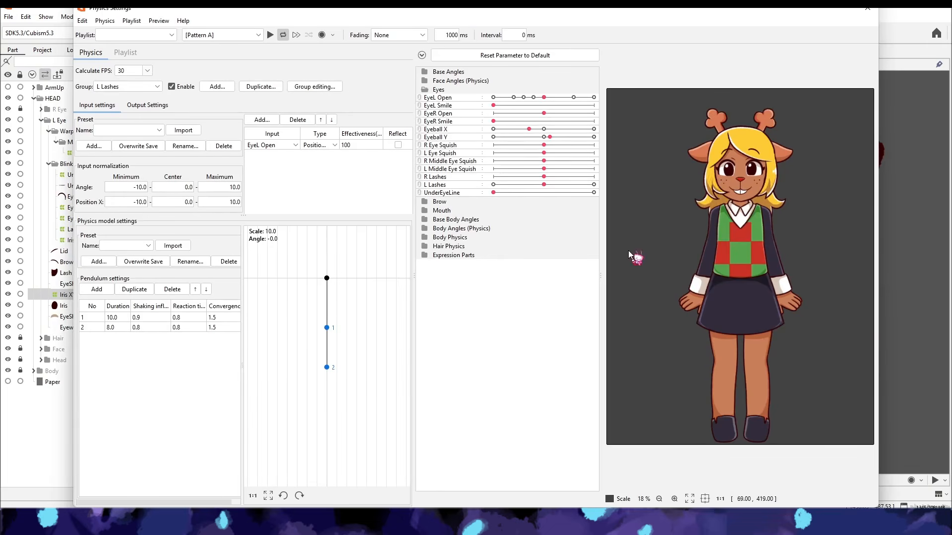
click(867, 8)
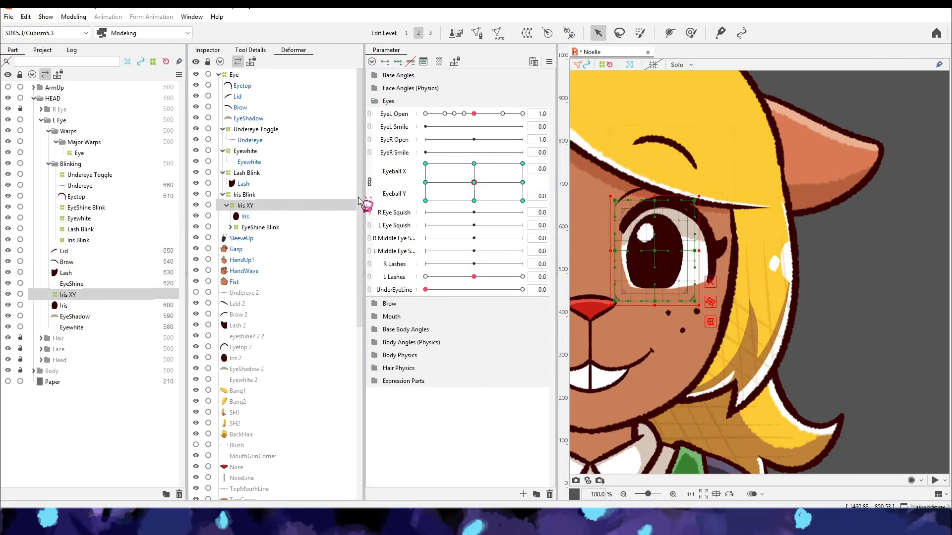
- Add two EyeL Smile keys to Eyetop and bend the closed lid into an upward arch at EyeL Open 0
click(242, 85)
click(394, 127)
click(385, 62)
click(425, 114)
scroll(693, 248, up, 2)
drag(727, 270, 727, 259)
drag(690, 268, 689, 249)
drag(755, 276, 784, 258)
drag(808, 254, 800, 273)
- Add two EyeL Smile keys to the Eyewhite warp and raise its middle to follow the arched lid
click(245, 151)
click(395, 127)
click(384, 62)
drag(718, 281, 720, 260)
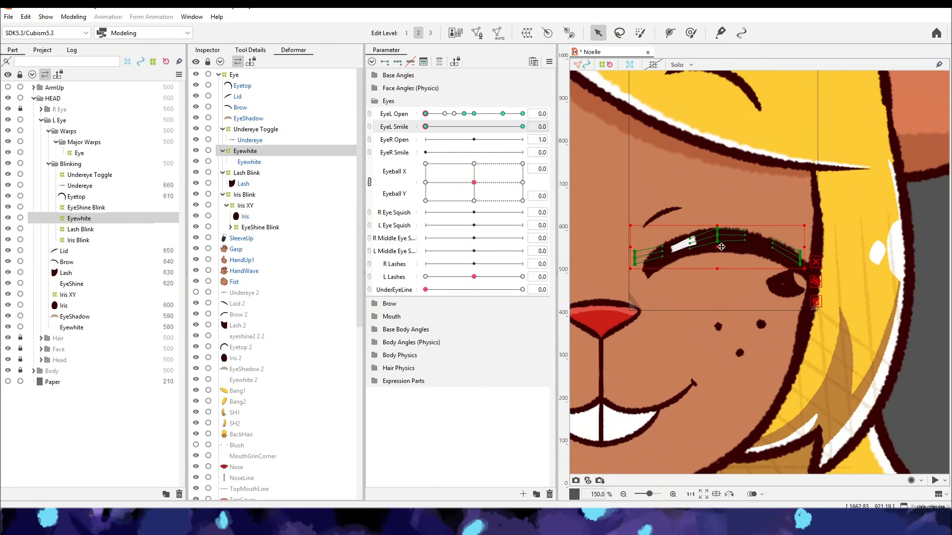
- Set the EyeShine draw order to 609 so it sits behind the Eyetop line
click(148, 284)
click(208, 50)
click(268, 136)
click(271, 145)
click(273, 154)
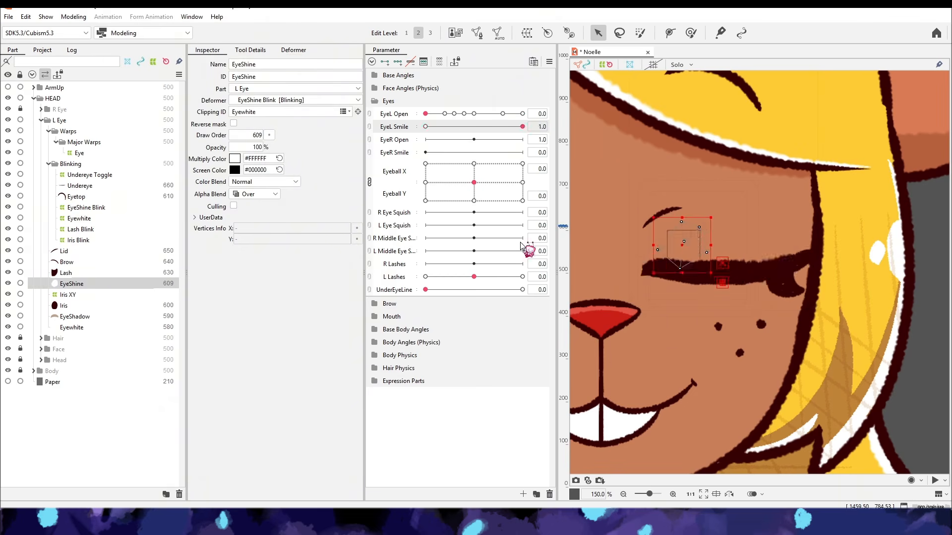
- Raise the middle of the Eyetop smile arch and lower its outer end for a rounder curve
click(623, 494)
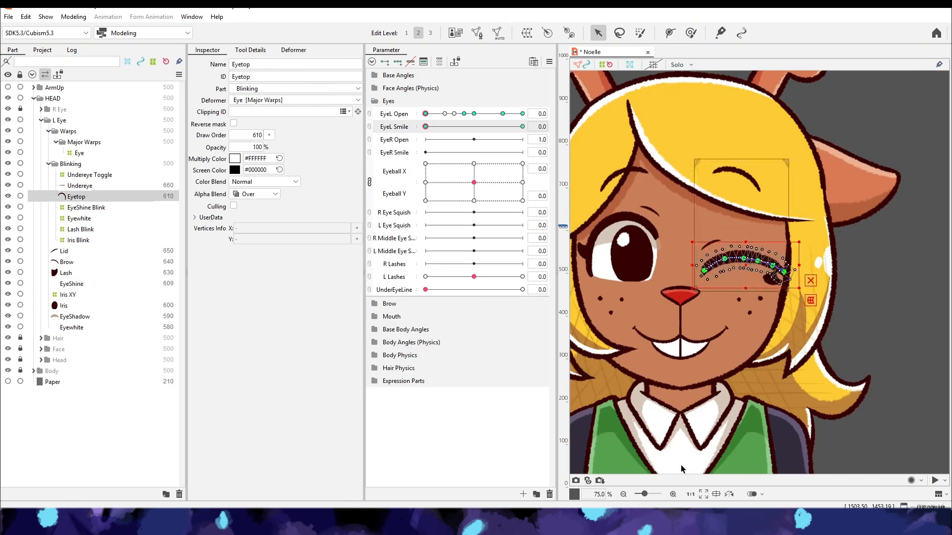
click(673, 494)
click(672, 494)
drag(755, 250, 756, 244)
drag(727, 245, 728, 238)
drag(808, 272, 808, 278)
drag(689, 245, 689, 242)
- Key Lash Blink on EyeL Smile and rearrange its keys with Eyetop and Eyewhite, putting the flat lid at 0 and the arch at 1
click(80, 230)
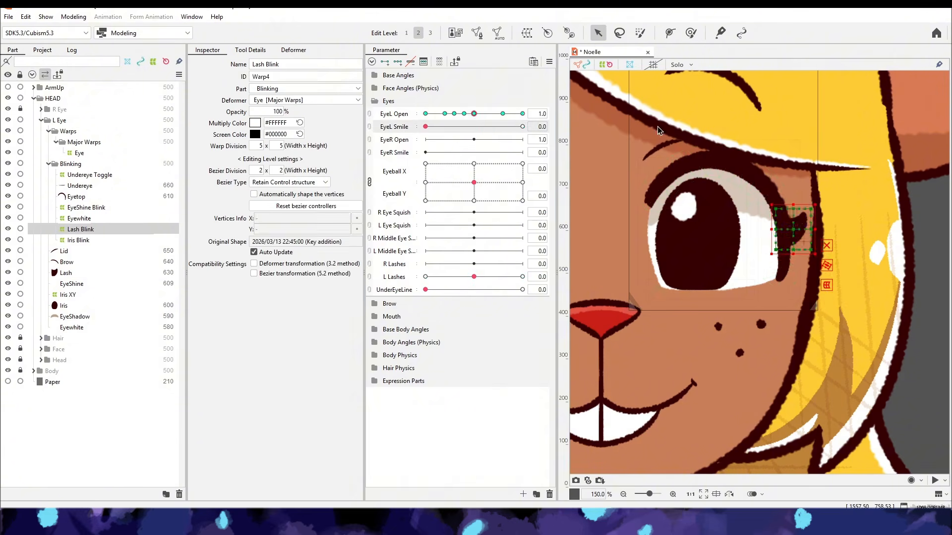
click(425, 114)
click(522, 127)
click(80, 197)
click(426, 127)
click(552, 126)
click(570, 127)
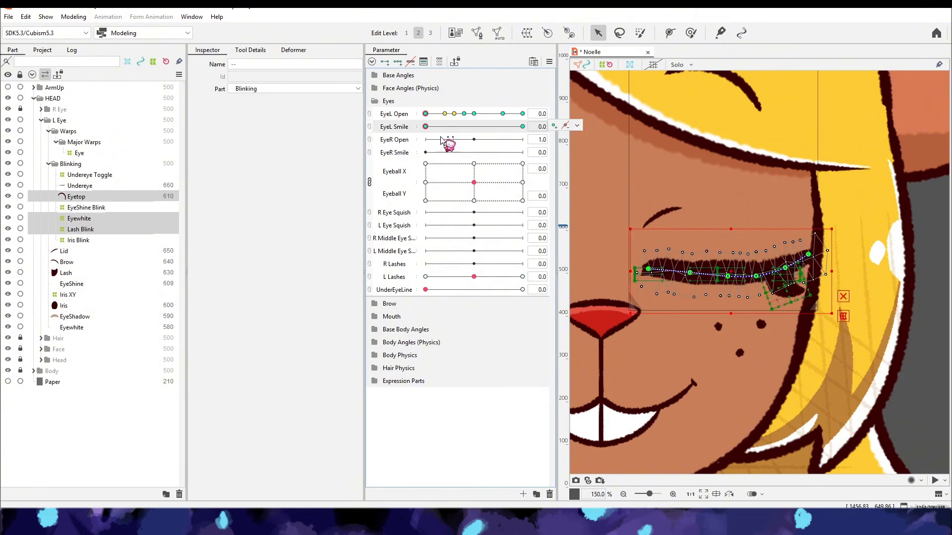
- Fit the Lash Blink warp to the arched lid's outer end at EyeL Smile 1 and check it against Eyetop
click(522, 127)
click(784, 244)
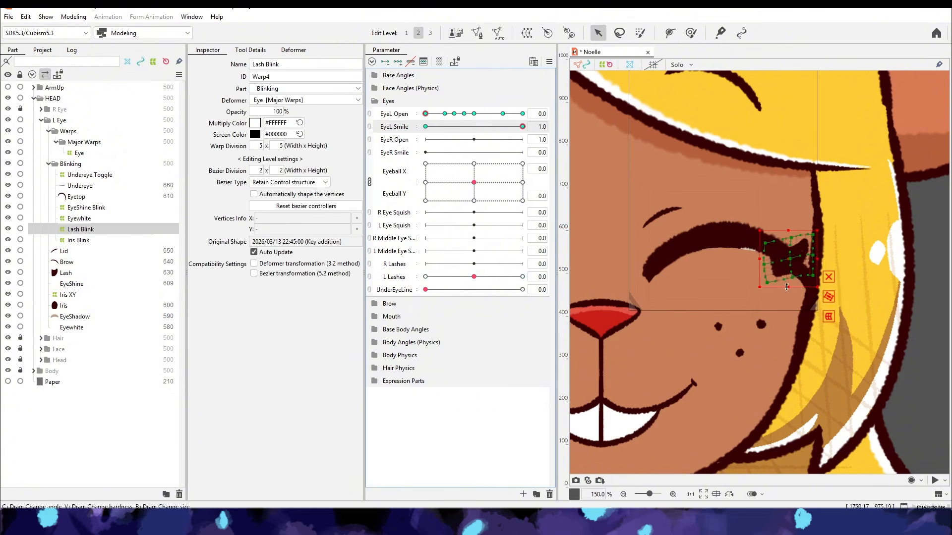
click(77, 197)
scroll(793, 257, down, 4)
click(425, 114)
click(523, 127)
scroll(793, 257, up, 4)
click(77, 197)
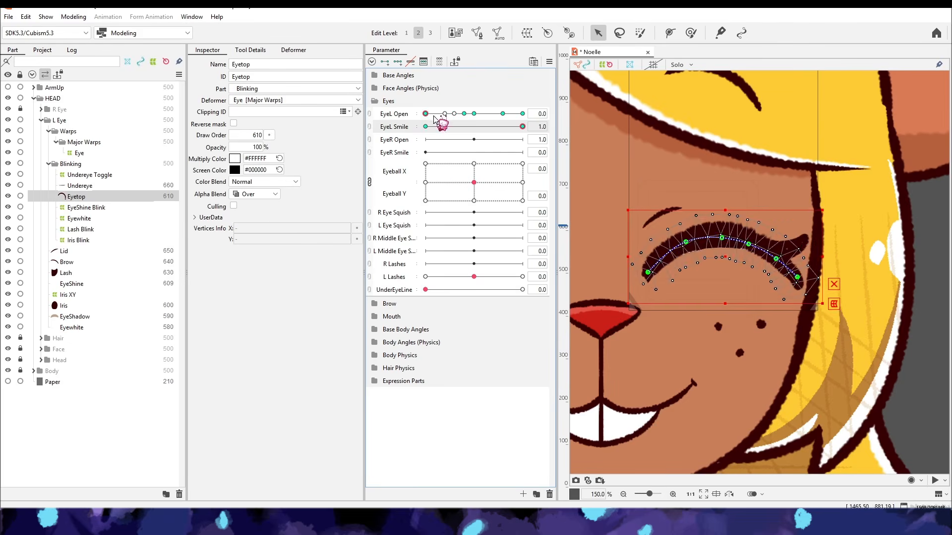
- Compare the lash at EyeL Open 0.6 and refine the closed Eyetop line's outer-end vertices at EyeL Smile 0
click(81, 230)
click(454, 113)
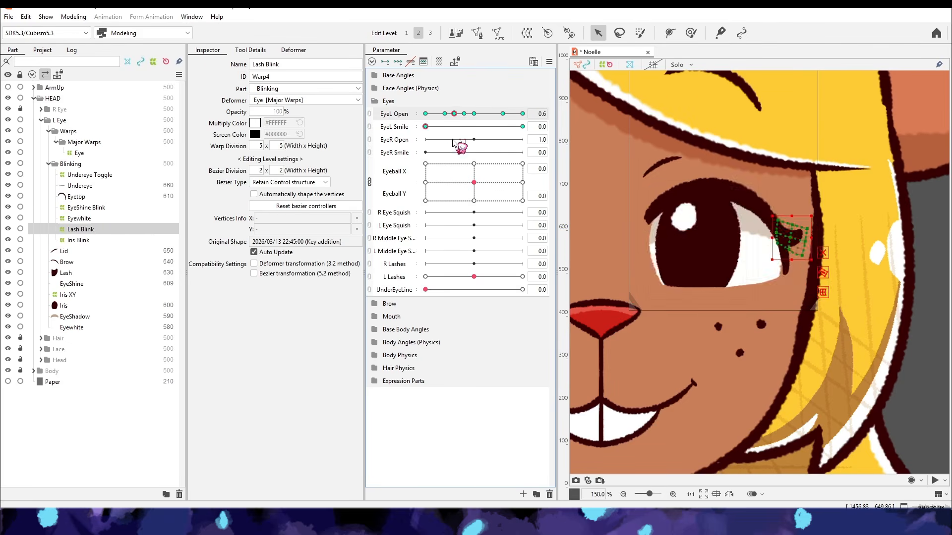
click(77, 197)
scroll(803, 258, up, 7)
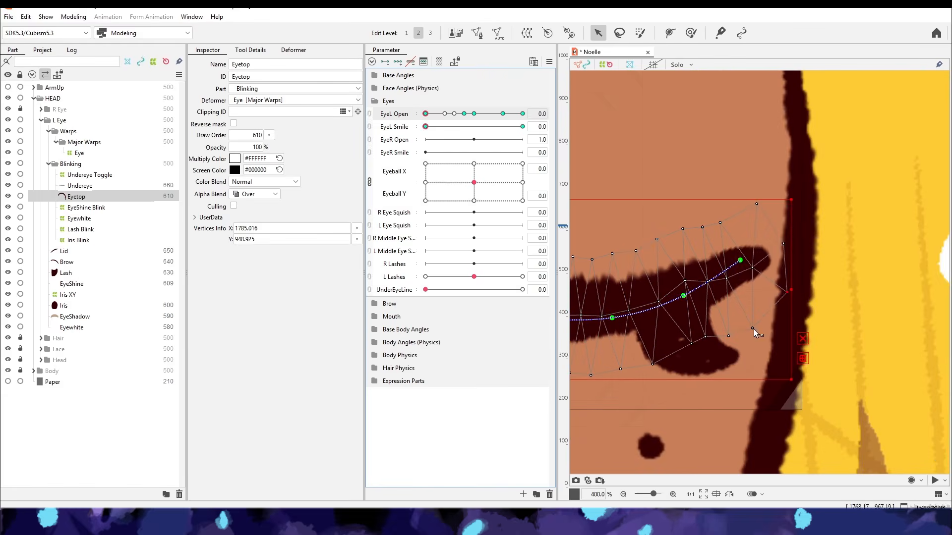
scroll(699, 303, down, 7)
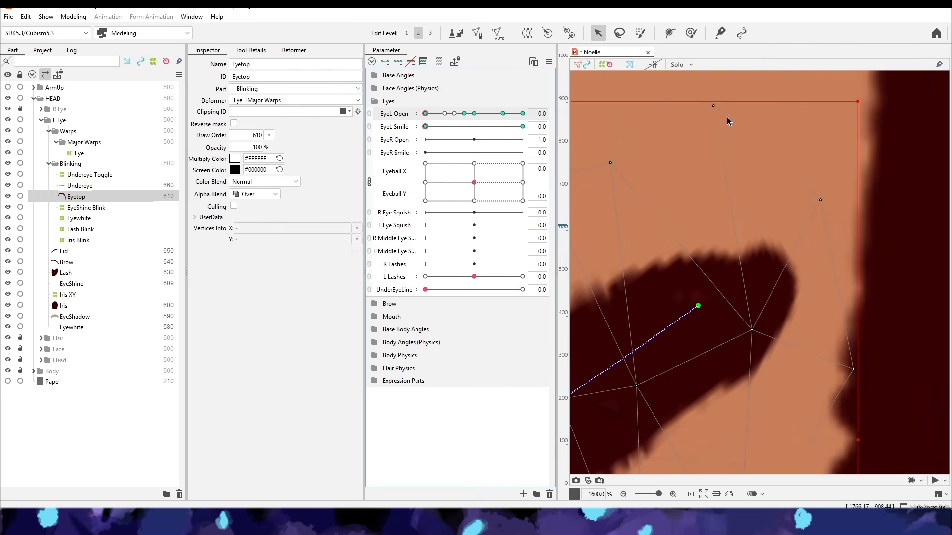
click(700, 454)
scroll(642, 471, down, 1)
- Adjust the Lash Blink warp against the flat closed lid at EyeL Open 0 and EyeL Smile 0
click(425, 127)
click(81, 230)
scroll(813, 263, up, 1)
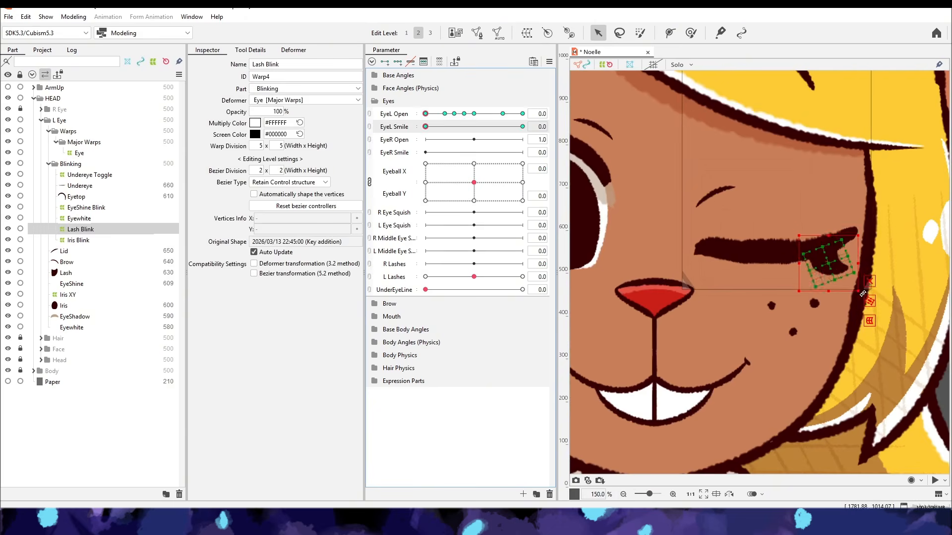
scroll(813, 277, down, 1)
click(700, 446)
click(425, 114)
click(81, 229)
scroll(807, 221, up, 4)
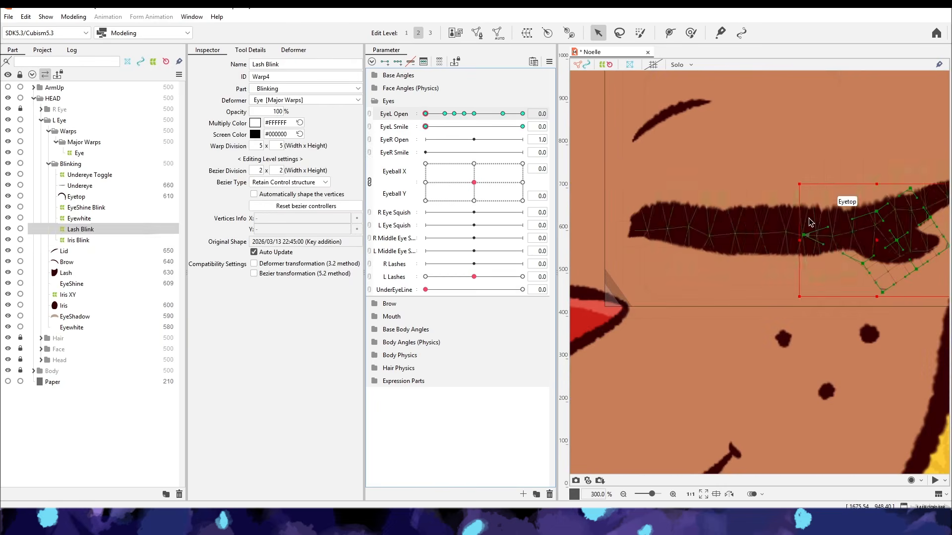
- Scrub EyeL Open and EyeL Smile to check how Eyetop and Lash Blink move together up to EyeL Smile 1
scroll(807, 221, down, 5)
click(700, 436)
drag(426, 114, 461, 202)
drag(425, 126, 523, 126)
click(76, 197)
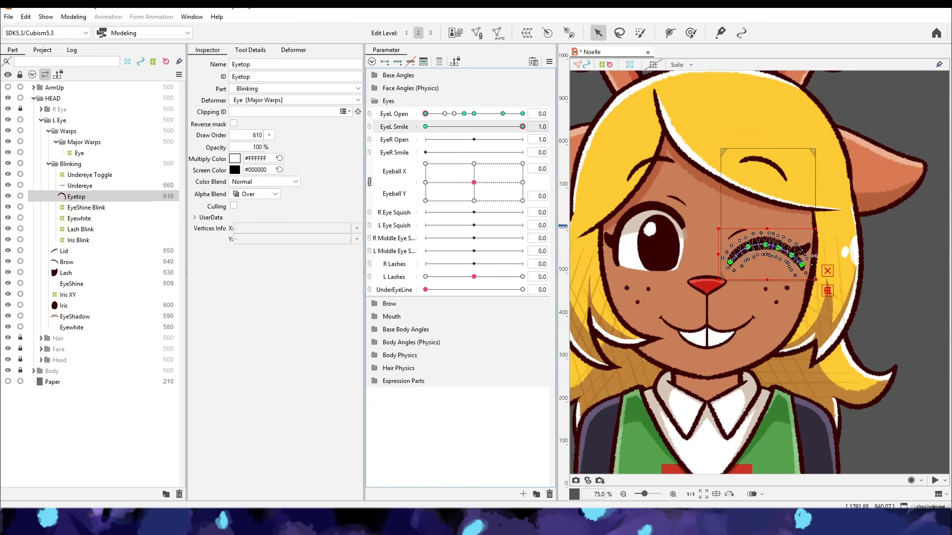
click(80, 230)
mouse_move(425, 114)
mouse_down()
mouse_move(449, 147)
mouse_move(425, 119)
mouse_up()
- Fit the Eyewhite warp inside the arched lid line at EyeL Smile 1 using the deform brush
click(78, 218)
scroll(760, 272, up, 3)
click(721, 33)
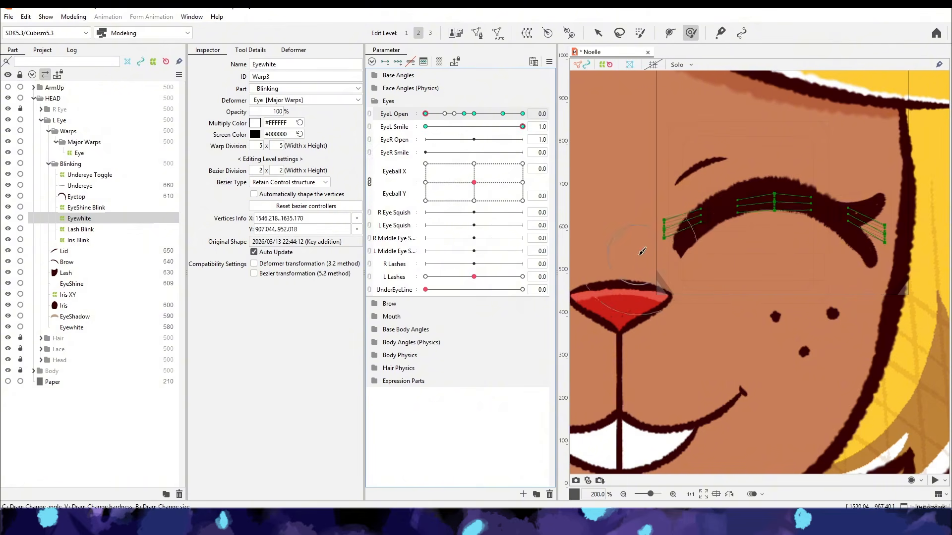
- Set UnderEyeLine to 1 and examine the line beneath the smiling closed eye
scroll(642, 252, down, 3)
drag(461, 189, 425, 169)
click(75, 197)
drag(425, 290, 522, 290)
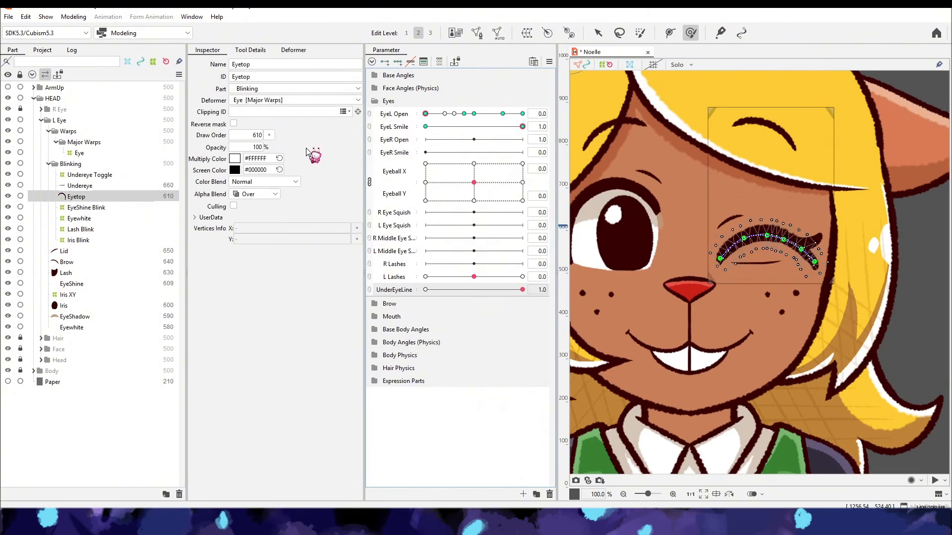
- Adjust the Undereye line at EyeL Open 0 and EyeL Smile 1, checking it as the eye opens
click(80, 186)
click(522, 126)
scroll(759, 271, up, 3)
drag(816, 253, 813, 248)
drag(425, 114, 474, 144)
click(623, 494)
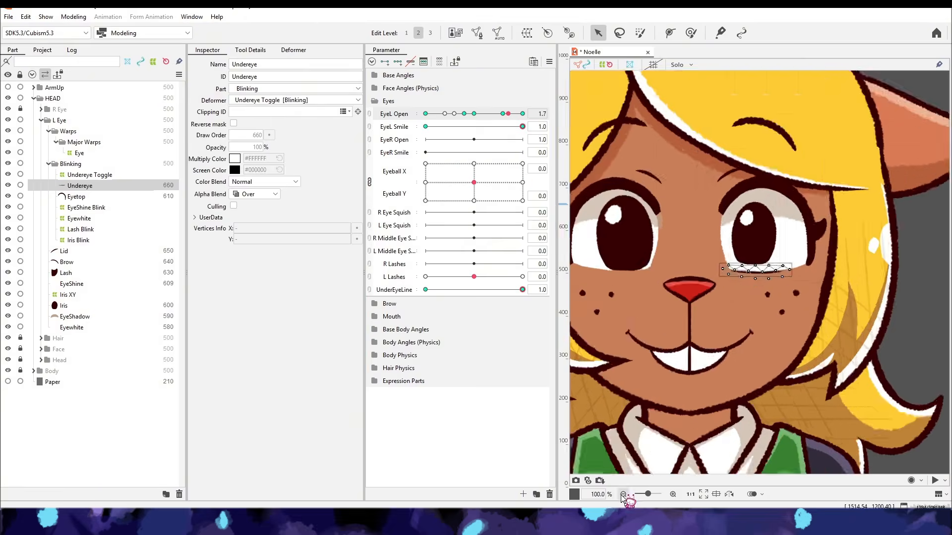
click(623, 494)
- Fit the Undereye mesh into the arched lid line at EyeL Open 0 and EyeL Smile 1 using the deform brush
drag(522, 127, 389, 145)
click(473, 113)
click(79, 185)
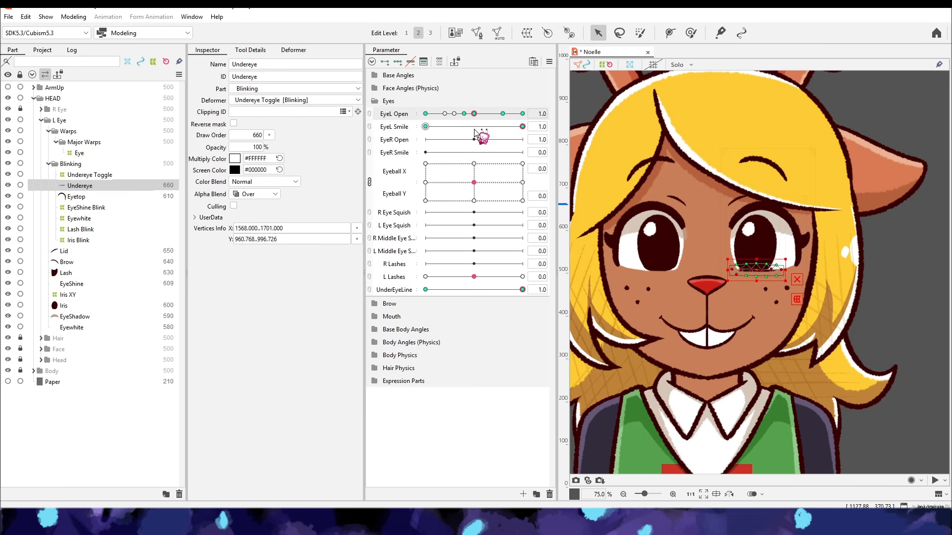
key(Escape)
drag(474, 114, 441, 130)
drag(508, 136, 425, 139)
click(673, 494)
click(673, 494)
click(80, 185)
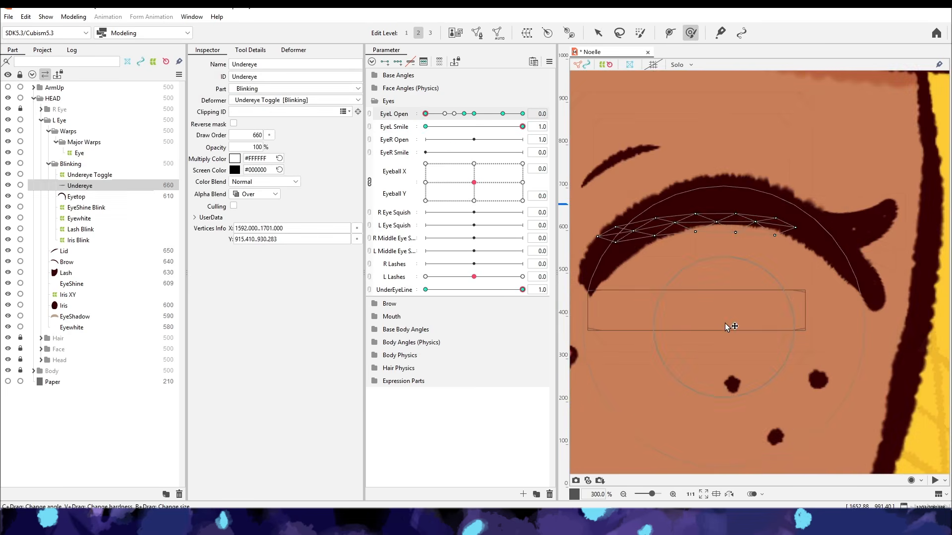
- Examine the Eyewhite and Lash Blink warps while varying EyeL Open, with EyeL Smile at 1 and 0
drag(474, 182, 489, 200)
click(549, 61)
click(584, 65)
drag(474, 113, 494, 187)
click(79, 218)
scroll(773, 267, up, 3)
click(537, 114)
click(869, 289)
scroll(868, 289, down, 4)
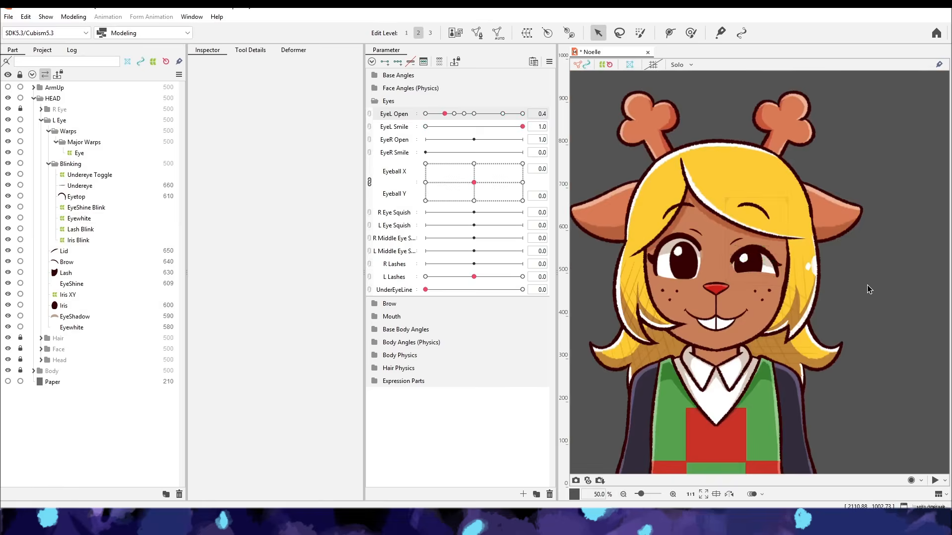
scroll(773, 257, up, 4)
click(80, 230)
drag(444, 132, 455, 128)
drag(523, 127, 425, 127)
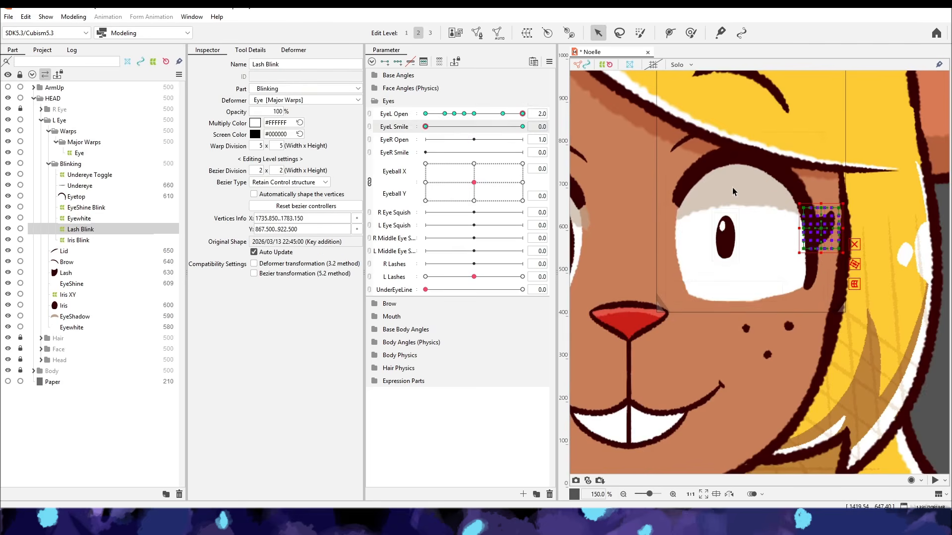
- Create a warp deformer named All Eye XY around Eyetop, Lid, EyeShadow, Undereye Toggle and Eyewhite
scroll(773, 248, down, 4)
click(293, 50)
click(247, 140)
ctrl+click(256, 129)
ctrl+click(243, 85)
ctrl+click(248, 97)
ctrl+click(253, 119)
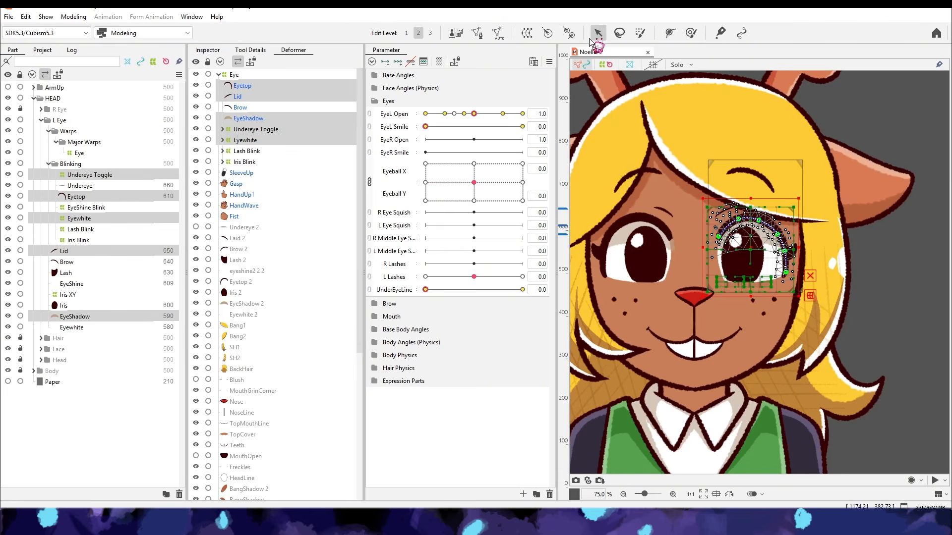
click(530, 31)
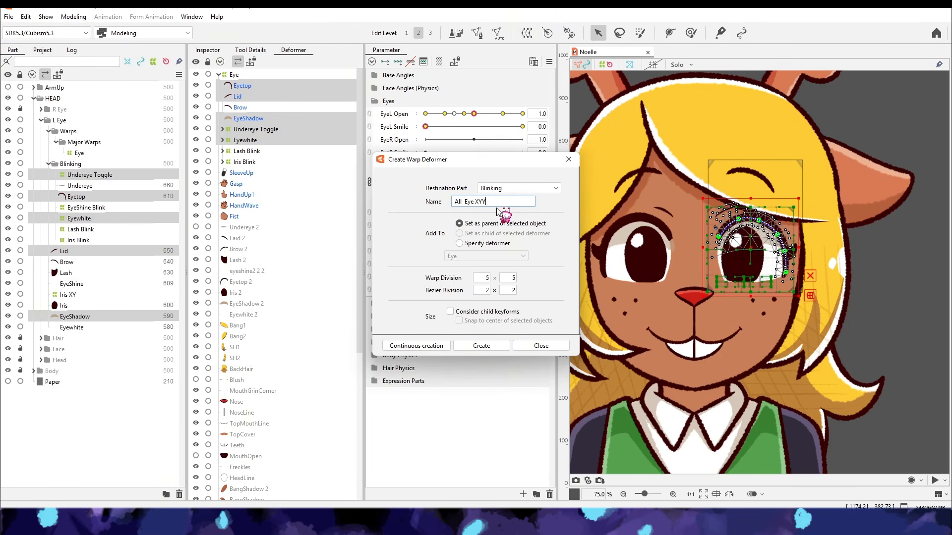
click(480, 346)
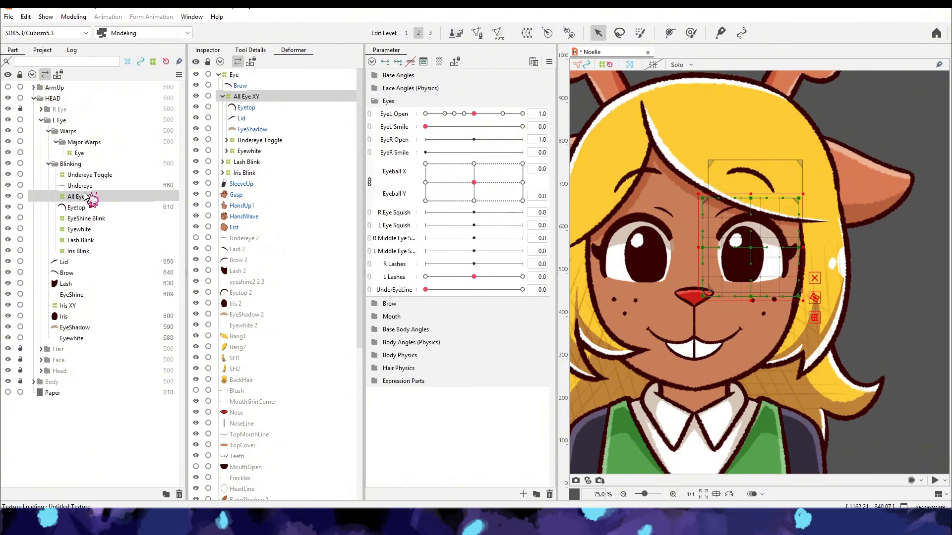
- Place All Eye XY in the Major Warps part, key it on Eyeball X and shape it at Eyeball X -1
drag(104, 152, 104, 154)
click(403, 192)
click(410, 61)
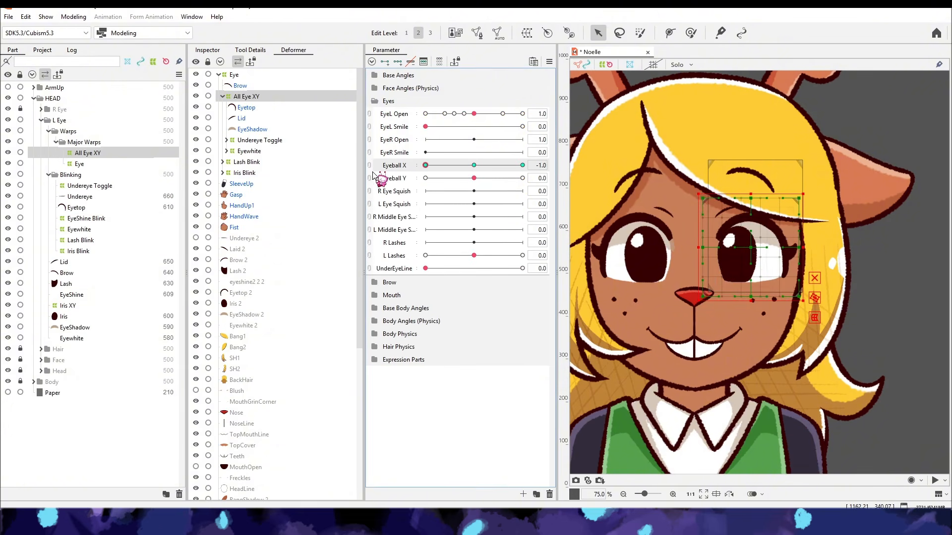
drag(742, 302, 742, 292)
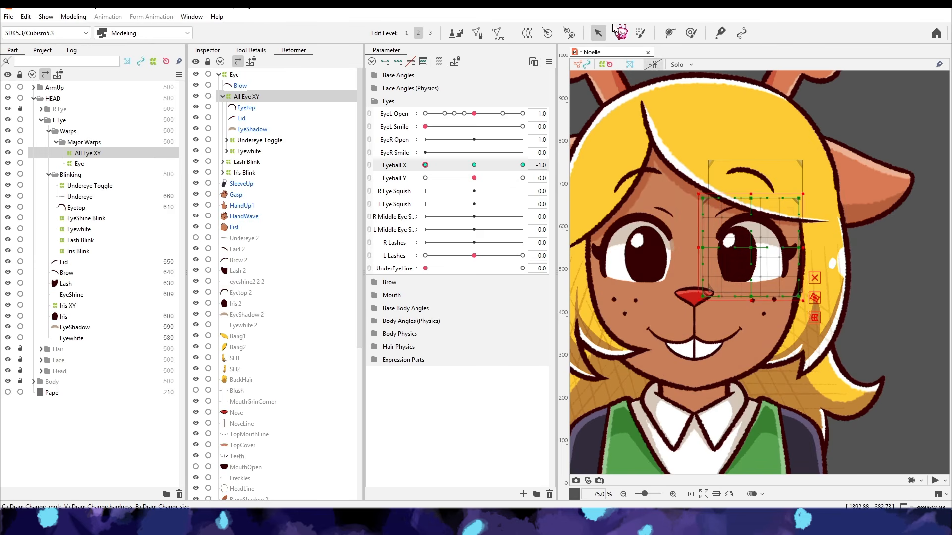
key(ctrl+t)
key(Return)
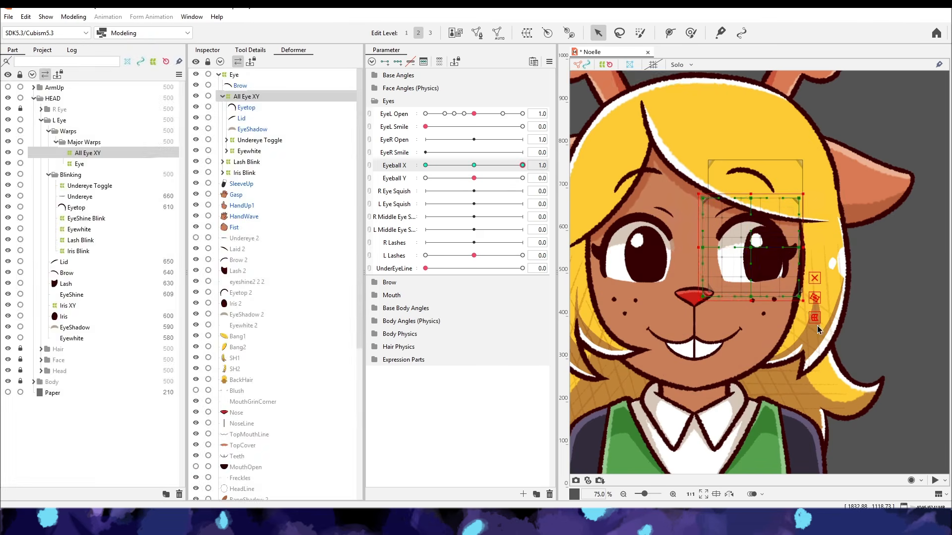
- Shape the All Eye XY warp at Eyeball X 1 and reset the parameters to default
key(ctrl+t)
click(701, 79)
drag(522, 166, 488, 171)
click(549, 61)
click(578, 64)
- Key All Eye XY on Eyeball Y, shape it at -1 and 1, and recombine Eyeball X and Y
click(395, 179)
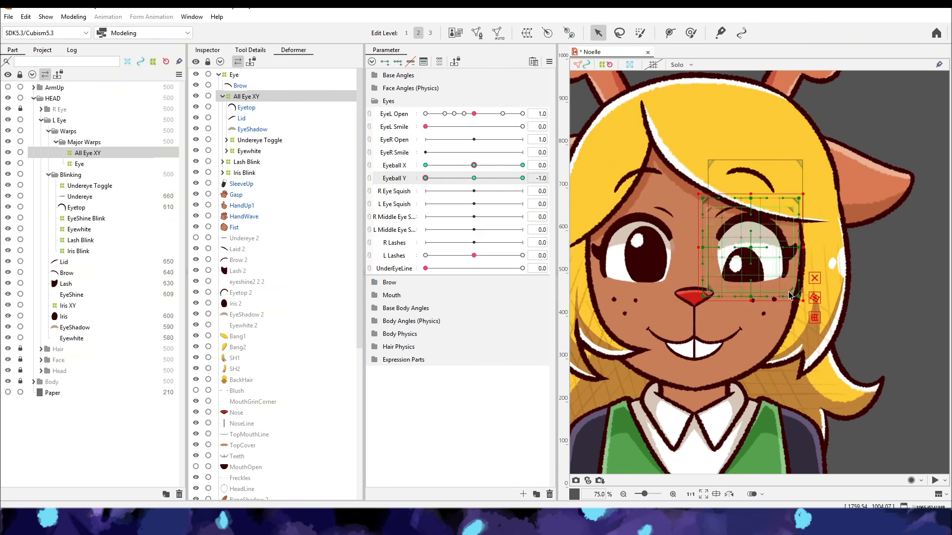
key(ctrl+t)
key(Return)
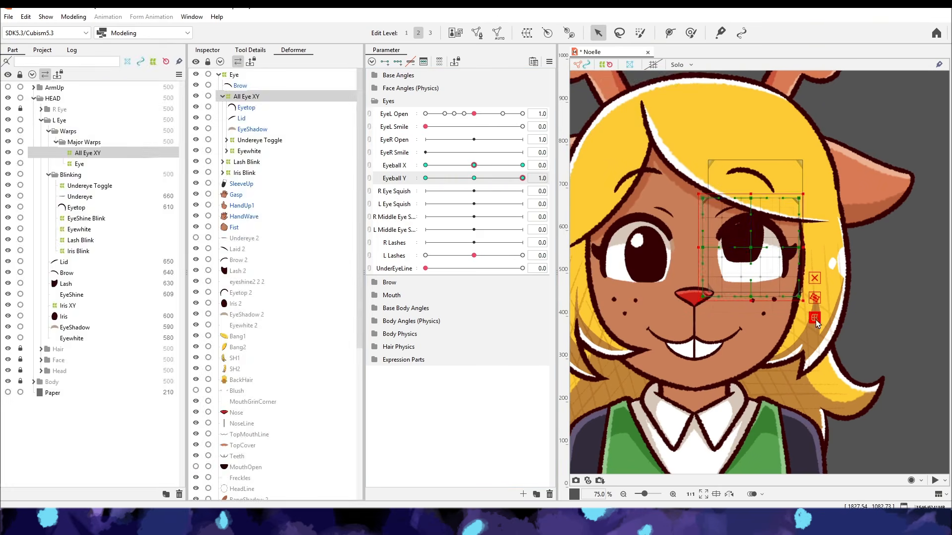
click(814, 318)
drag(750, 247, 750, 241)
click(689, 77)
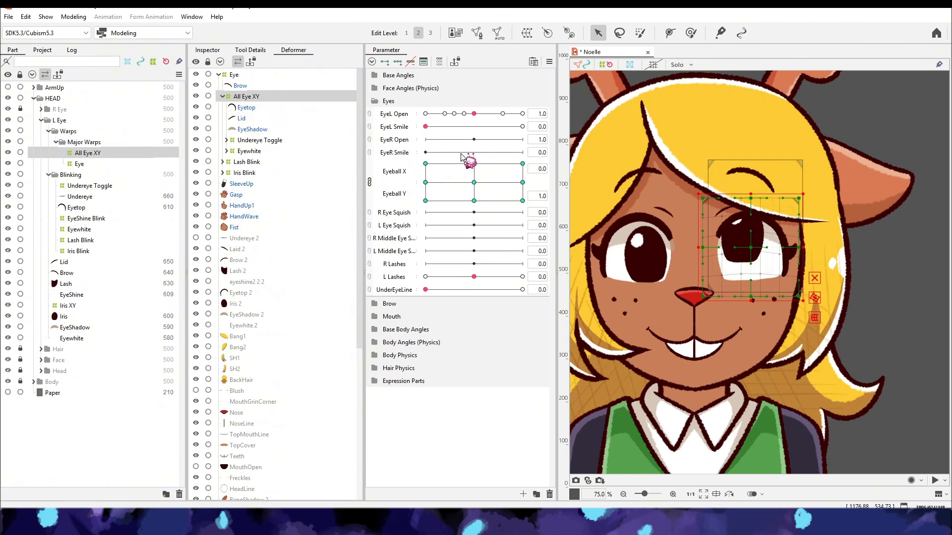
- Check All Eye XY at a diagonal Eyeball position and view the physics settings of the L Lashes group
drag(498, 190, 451, 152)
click(74, 17)
click(102, 230)
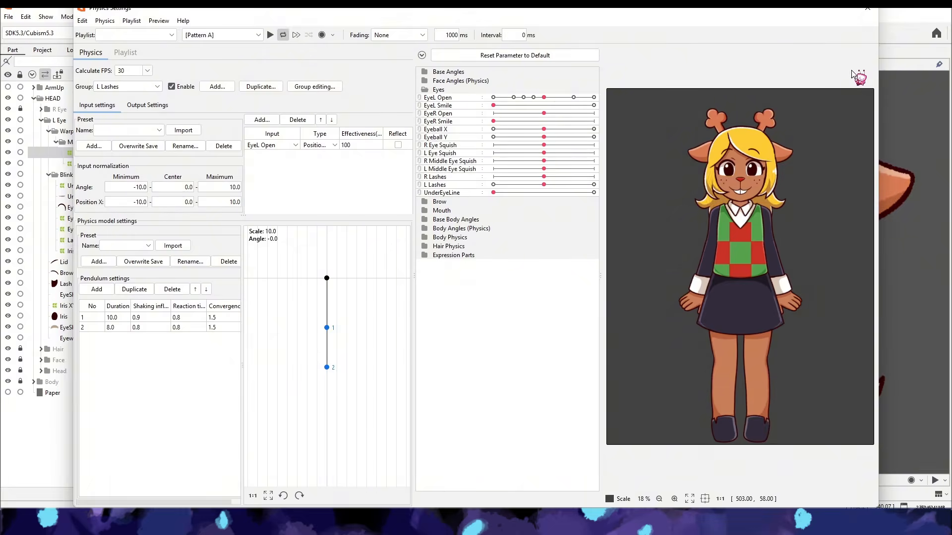
click(867, 9)
- Reset the parameters, save the model and sweep Eyeball X and Y to check the All Eye XY movement
click(548, 61)
click(442, 420)
click(548, 61)
click(575, 63)
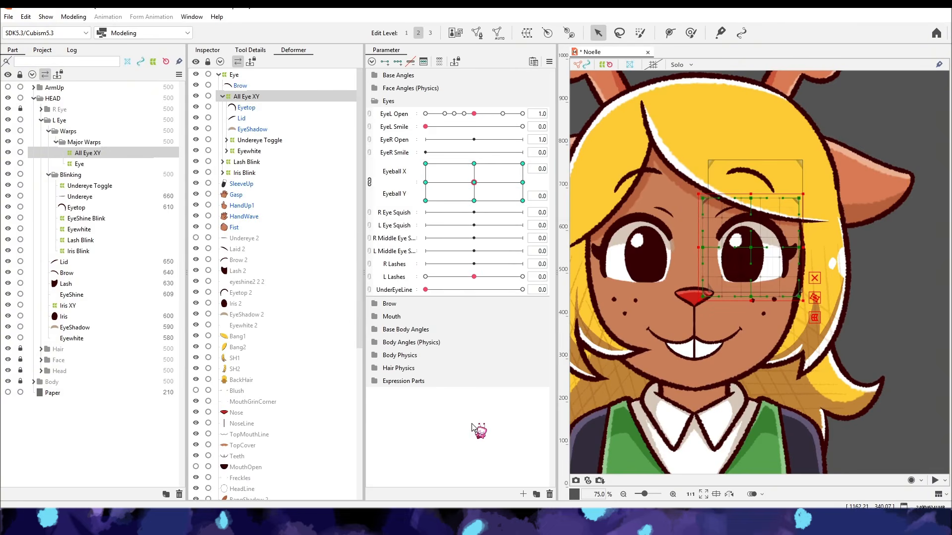
key(ctrl+s)
drag(513, 175, 398, 186)
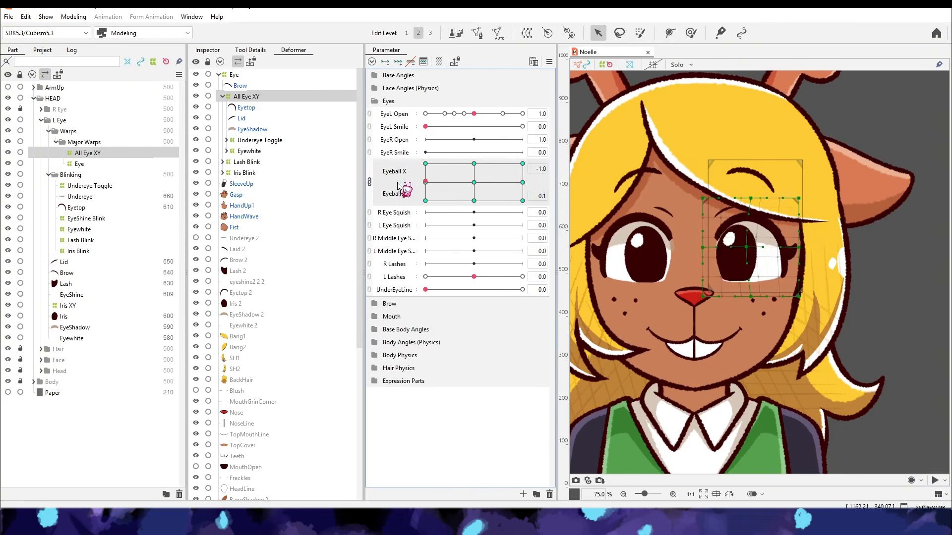
click(548, 62)
click(575, 63)
- Create a warp deformer named EyeShineXY as the parent of EyeShine
click(87, 296)
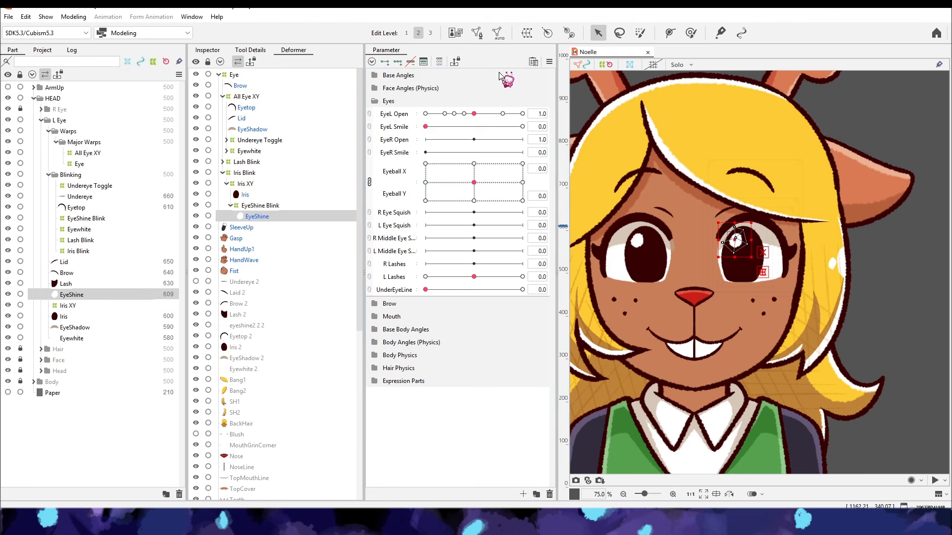
click(264, 206)
click(263, 217)
click(526, 33)
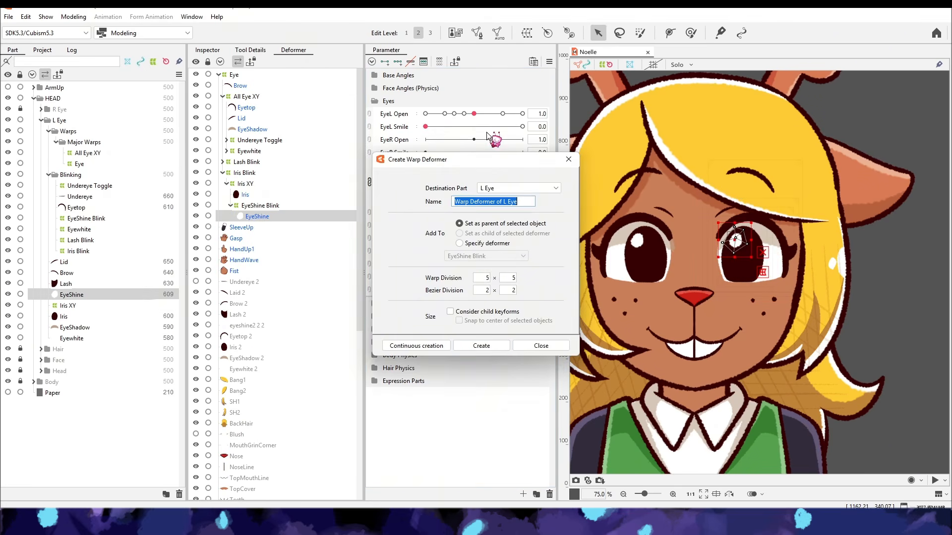
click(209, 50)
click(519, 235)
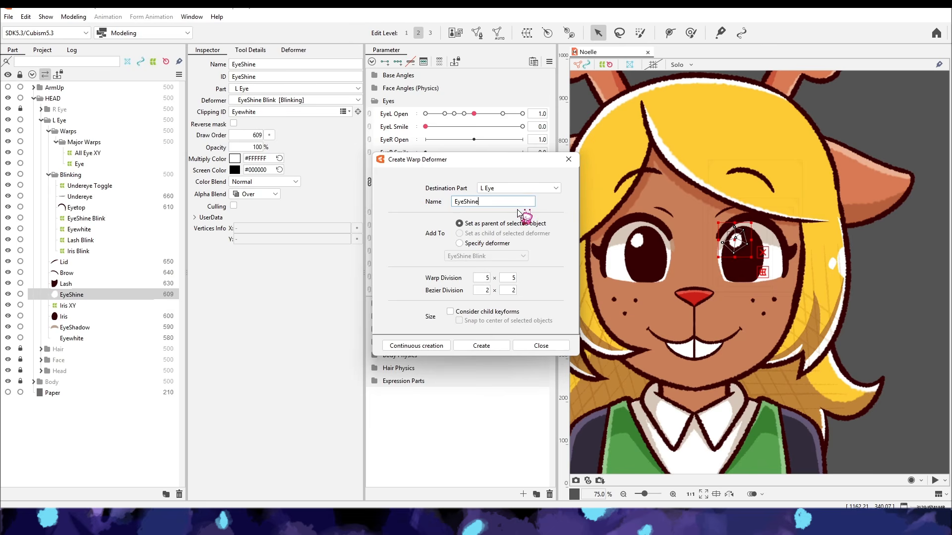
text(EyeShineXY)
key(Return)
- Separate Eyeball X and Y, give EyeShineXY three keys on Eyeball X and shift the highlight at 1 and -1
click(369, 182)
click(394, 167)
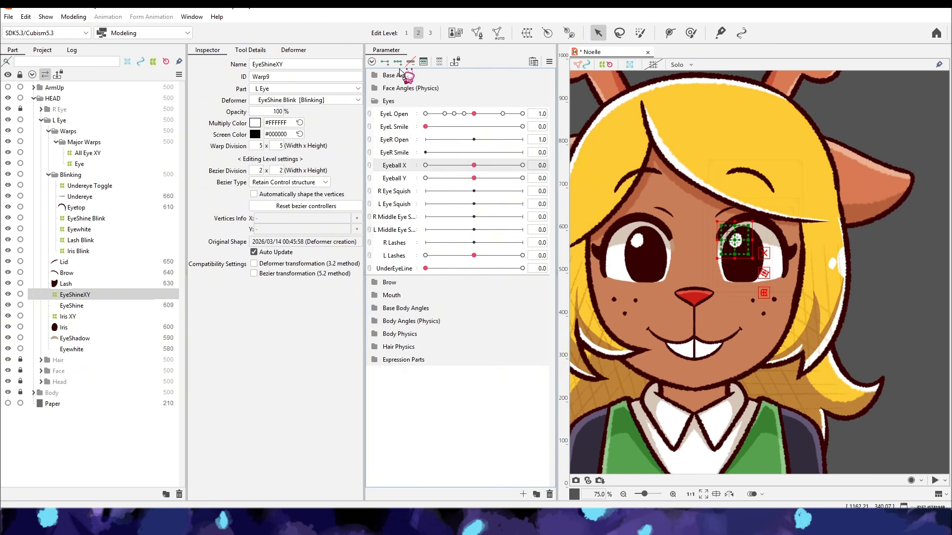
click(398, 62)
drag(474, 165, 645, 148)
drag(522, 166, 425, 166)
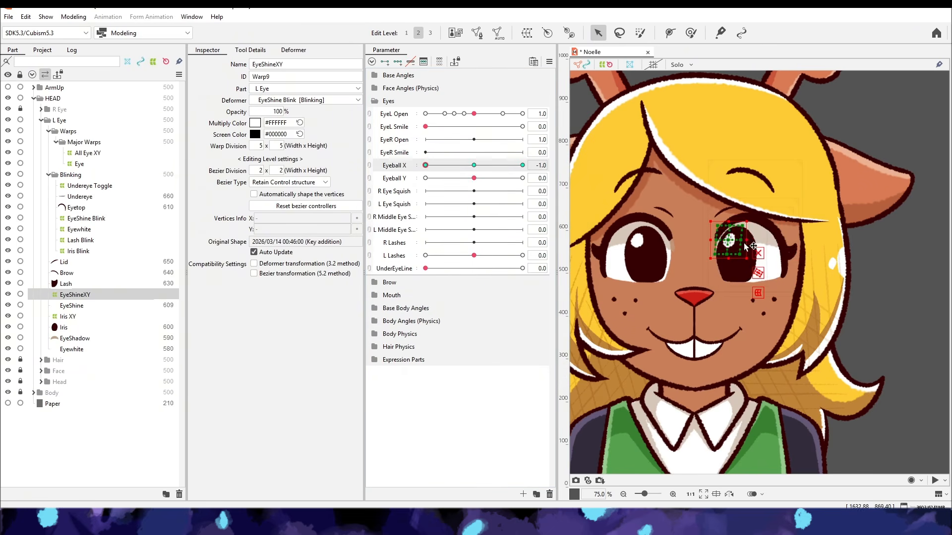
click(73, 17)
click(145, 239)
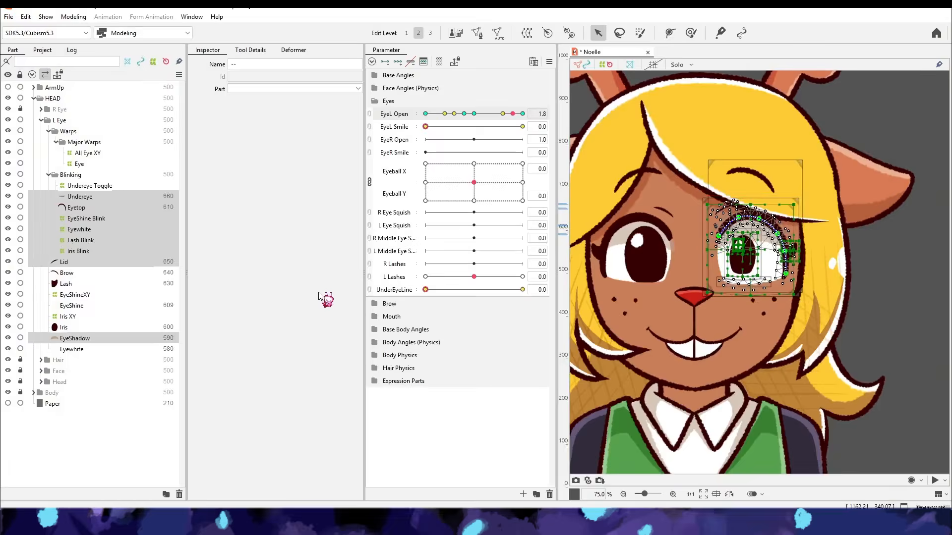
- Create an Iris Size parameter in the Eyes group and place it below L Lashes
click(523, 494)
click(456, 316)
drag(395, 238, 398, 285)
- Create a warp deformer named Iris Size around Iris Blink and key it at three points on the Iris Size parameter
click(102, 250)
click(293, 50)
click(526, 33)
text(Iris Size)
click(481, 344)
drag(408, 228, 480, 295)
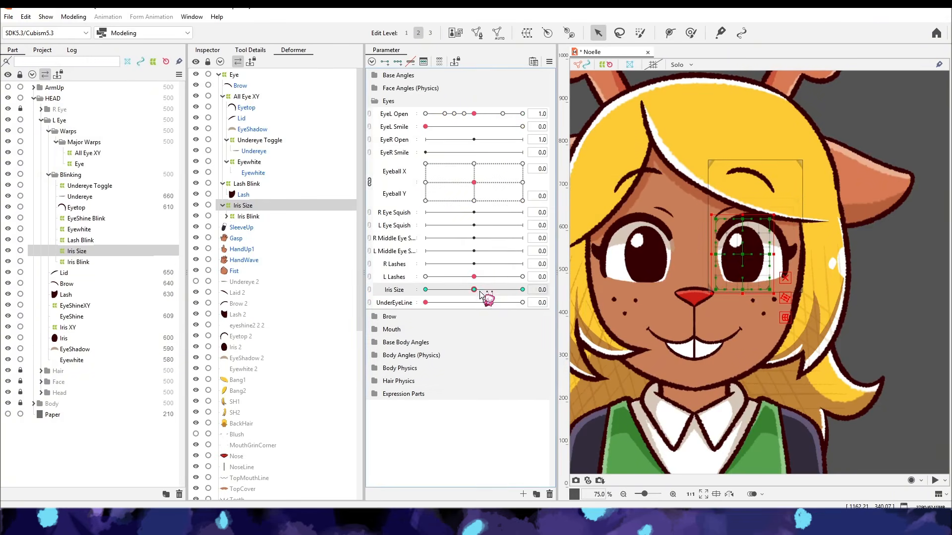
click(883, 267)
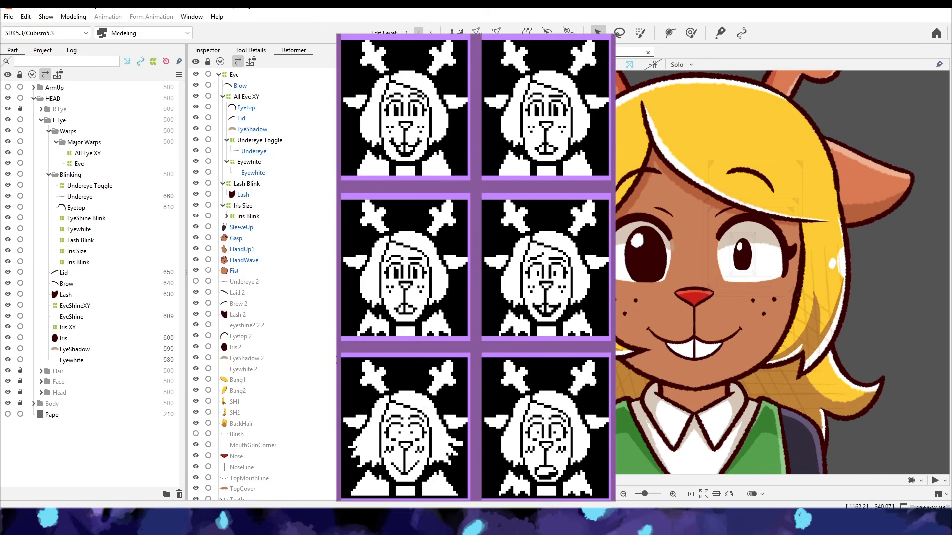
- Move the Iris Size warp inside Iris XY as the parent of Iris and EyeShine Blink
drag(89, 280, 248, 227)
click(249, 228)
click(243, 206)
click(249, 238)
ctrl+click(264, 249)
drag(263, 250, 251, 227)
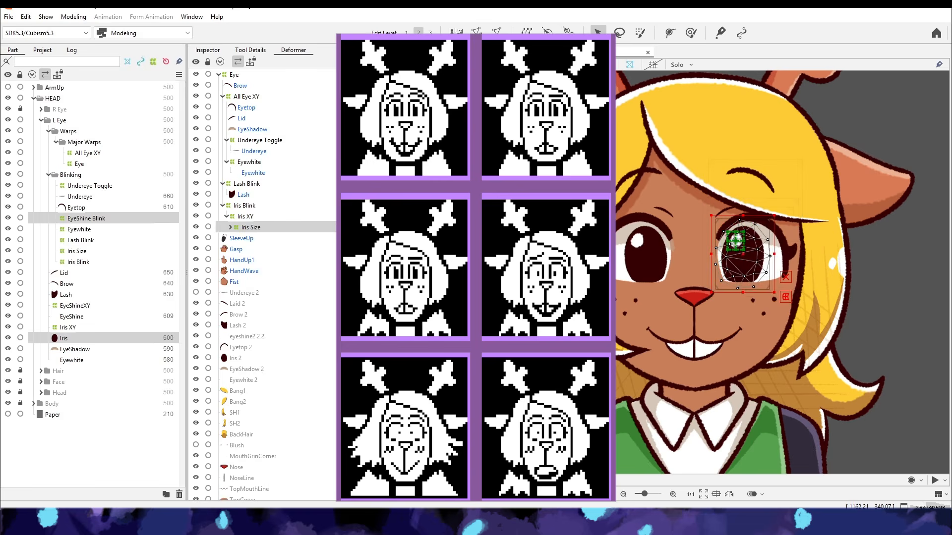
- Sweep Iris Size together with different Eyeball positions to check how the iris scales
click(878, 117)
drag(474, 183, 522, 164)
drag(474, 289, 425, 290)
drag(522, 164, 474, 184)
mouse_move(426, 289)
mouse_down()
mouse_move(474, 289)
mouse_move(425, 290)
mouse_up()
drag(474, 183, 522, 182)
drag(425, 290, 474, 289)
drag(474, 113, 474, 182)
- Examine the Iris XY, Iris Size and Iris Blink warps with EyeL Open at 2
click(82, 327)
click(230, 227)
click(251, 228)
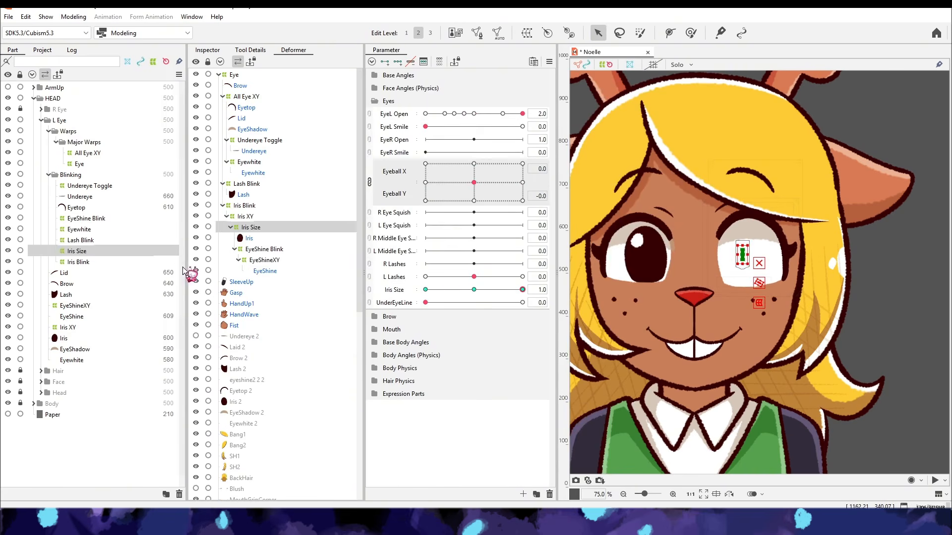
click(245, 217)
drag(522, 113, 474, 114)
click(79, 262)
- Delete the Iris Size parameter and reset the remaining parameters to default
right_click(403, 291)
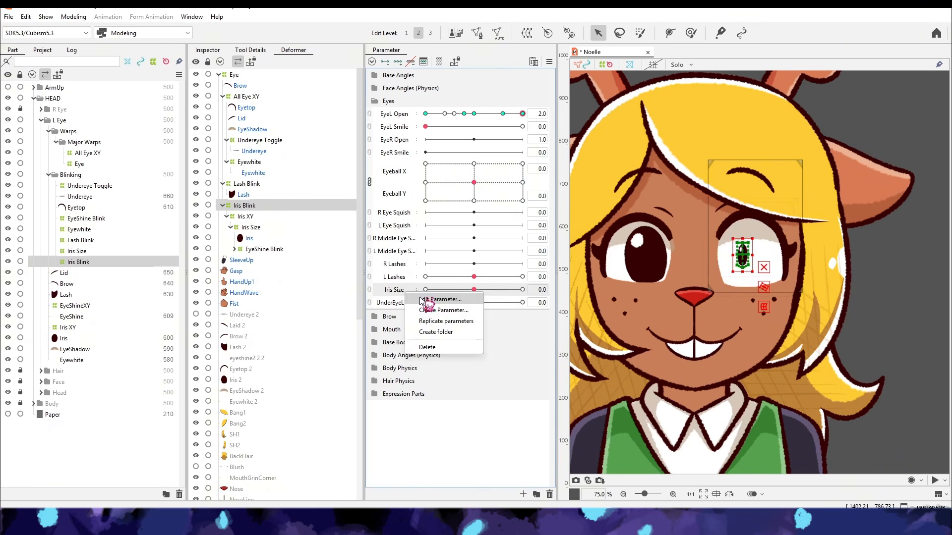
click(419, 299)
click(249, 238)
click(549, 62)
click(574, 64)
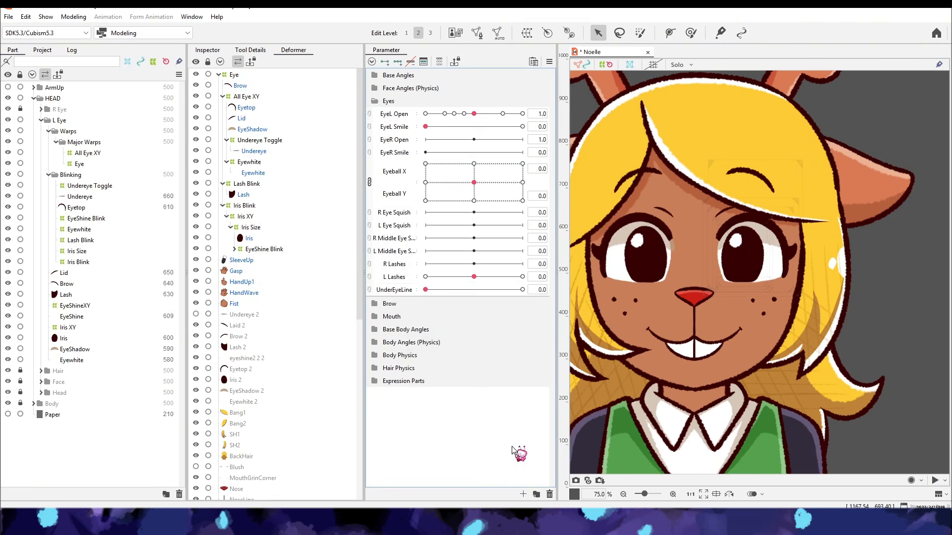
- Create Iris Size as a blend shape parameter and place it between L Lashes and UnderEyeLine
click(523, 495)
text(Iris)
click(438, 262)
click(455, 315)
click(251, 227)
drag(407, 393, 407, 288)
- Add three keys on Iris Size to the Iris Size warp and scale the iris down at value 1
click(397, 62)
click(425, 290)
drag(771, 293, 763, 284)
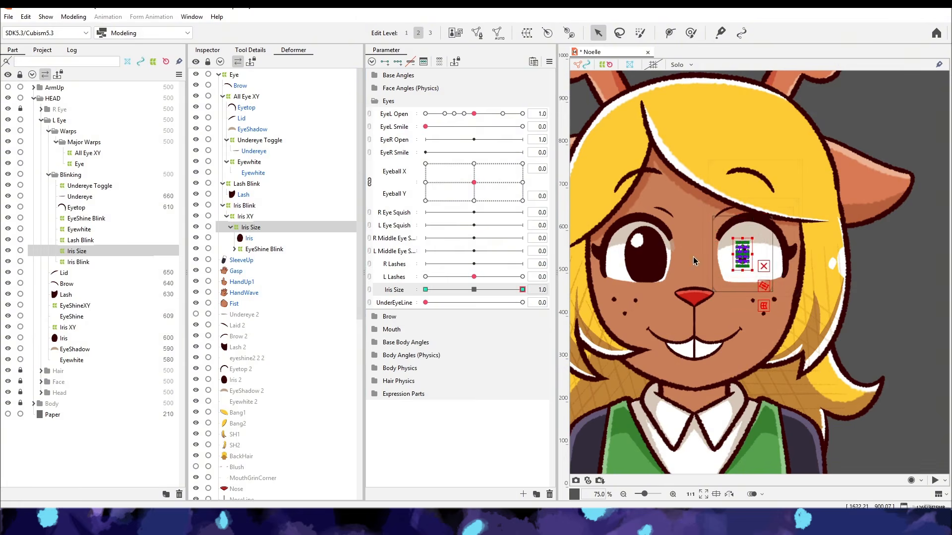
- Limit the Iris Size blend shape weight by EyeL Open with the Line3 preset and test it with both parameters
click(549, 61)
drag(474, 114, 324, 156)
click(622, 264)
click(251, 227)
click(411, 177)
click(434, 177)
click(332, 201)
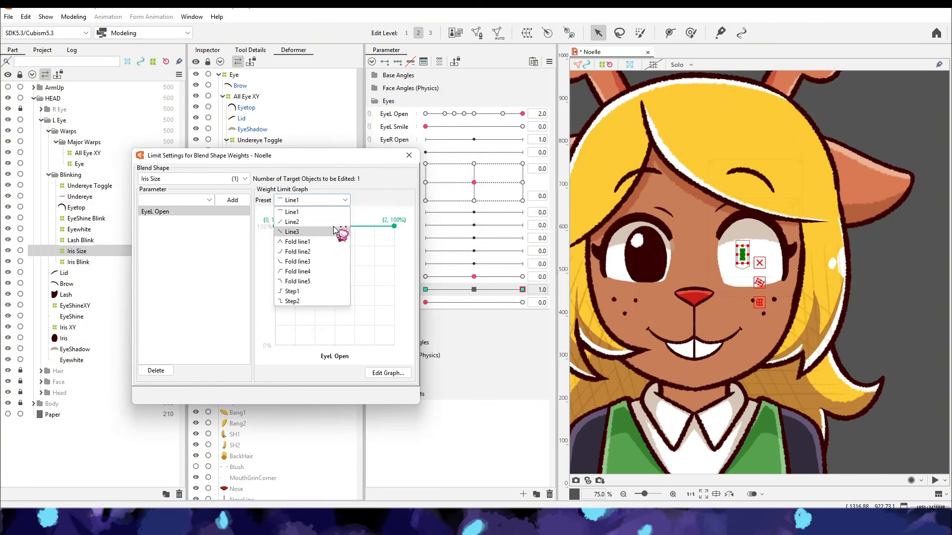
click(335, 231)
drag(474, 113, 551, 108)
drag(523, 290, 544, 284)
drag(522, 114, 473, 155)
click(409, 156)
- Set the Iris Size parameter's minimum to 0
drag(522, 289, 474, 290)
right_click(401, 289)
click(421, 294)
drag(448, 249, 432, 249)
text(0)
click(457, 314)
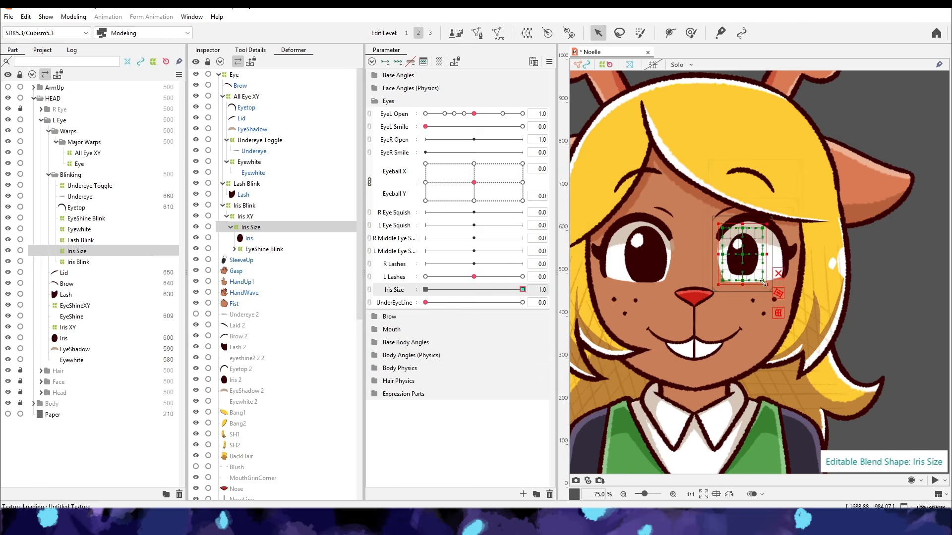
- Sweep Iris Size up to 1 with EyeL Open at 2 to check the blend shape limit
drag(522, 289, 443, 318)
drag(474, 114, 523, 115)
drag(426, 290, 515, 292)
click(77, 252)
mouse_move(522, 114)
mouse_down()
mouse_move(473, 114)
mouse_move(523, 113)
mouse_up()
click(522, 290)
- Test the Iris Size parameter with EyeL Open at 2 and inspect the Iris Blink warp
scroll(766, 273, up, 5)
click(549, 62)
click(585, 78)
click(703, 494)
click(596, 284)
scroll(768, 168, up, 5)
drag(522, 289, 444, 282)
click(90, 263)
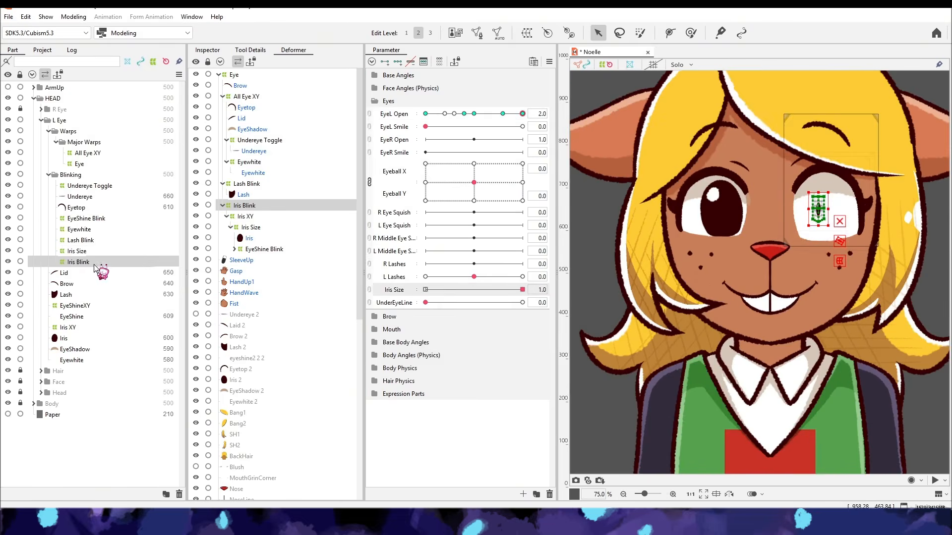
- Edit the Iris Size warp's blend shape weight limit for EyeL Open, adding a graph point at 1.0 with 100%
click(549, 61)
click(609, 233)
click(78, 251)
click(205, 200)
click(155, 272)
click(232, 200)
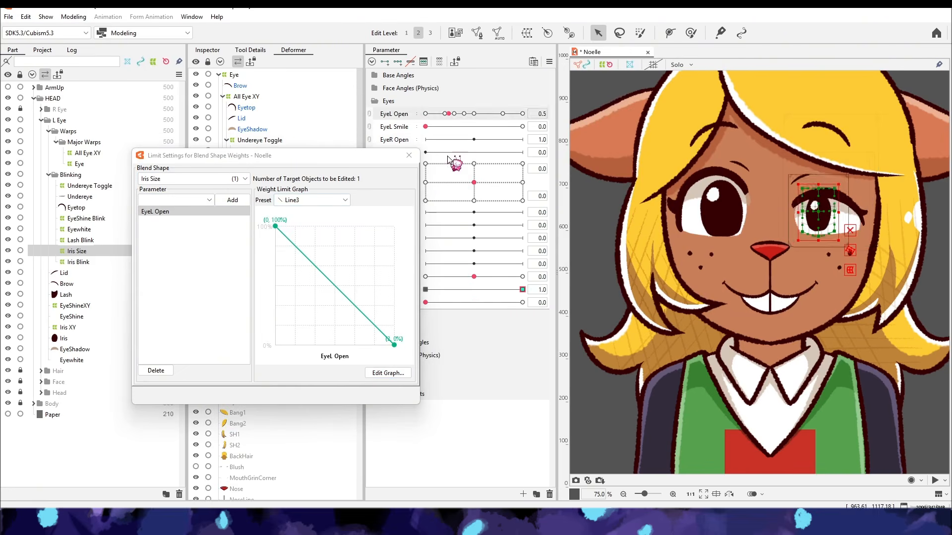
click(388, 373)
text(100)
key(Return)
key(Return)
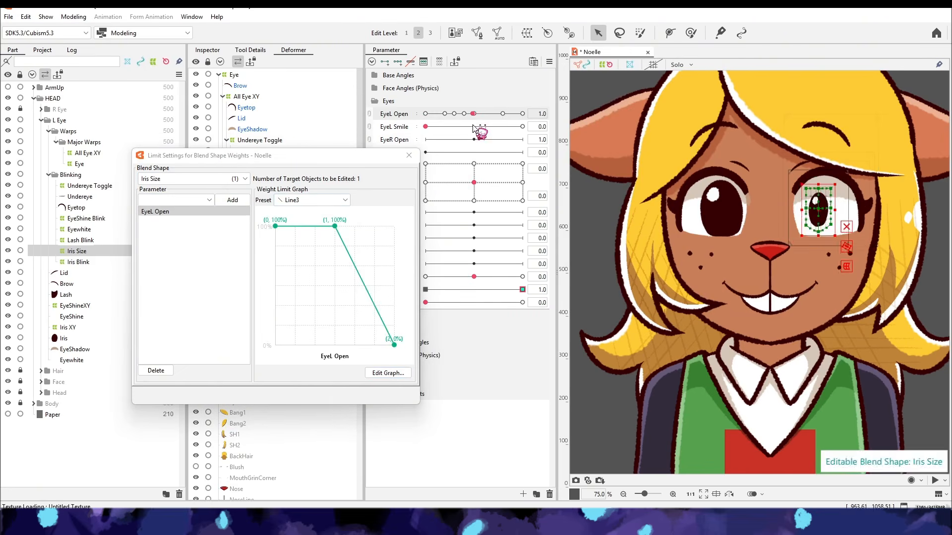
- Add a point at EyeL Open 1.6 with a 100% weight limit and test the Iris Size blend shape
click(387, 372)
click(229, 182)
double_click(222, 226)
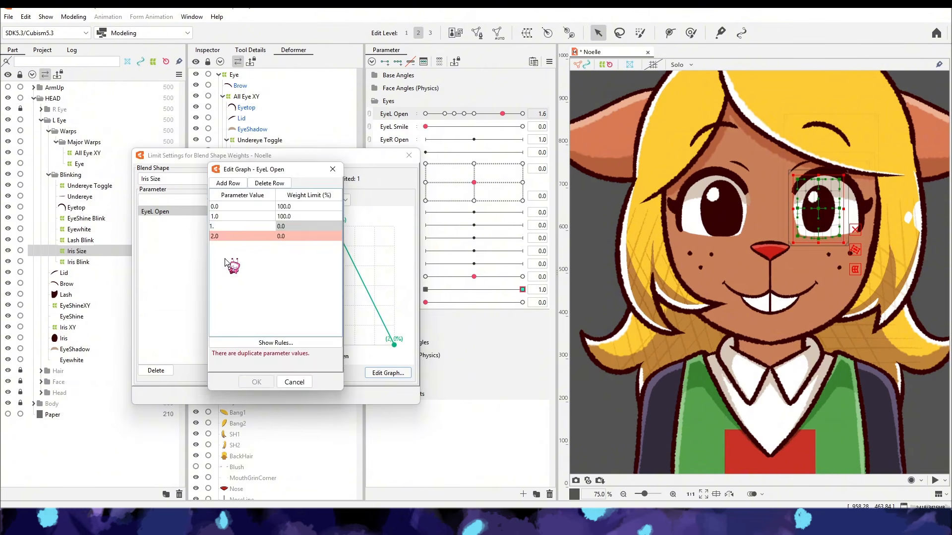
text(1.6)
key(Tab)
text(100)
click(257, 382)
drag(502, 114, 406, 144)
click(409, 154)
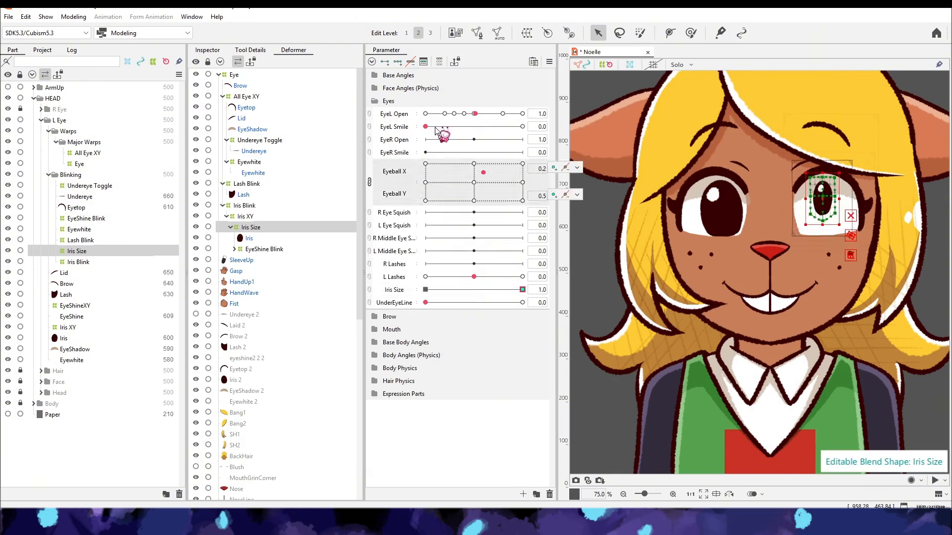
- Create a warp deformer named All Eye Squish 1 in Major Warps as parent of All Eye XY, Lash Blink and Iris Blink
click(223, 184)
click(223, 195)
click(223, 97)
click(244, 97)
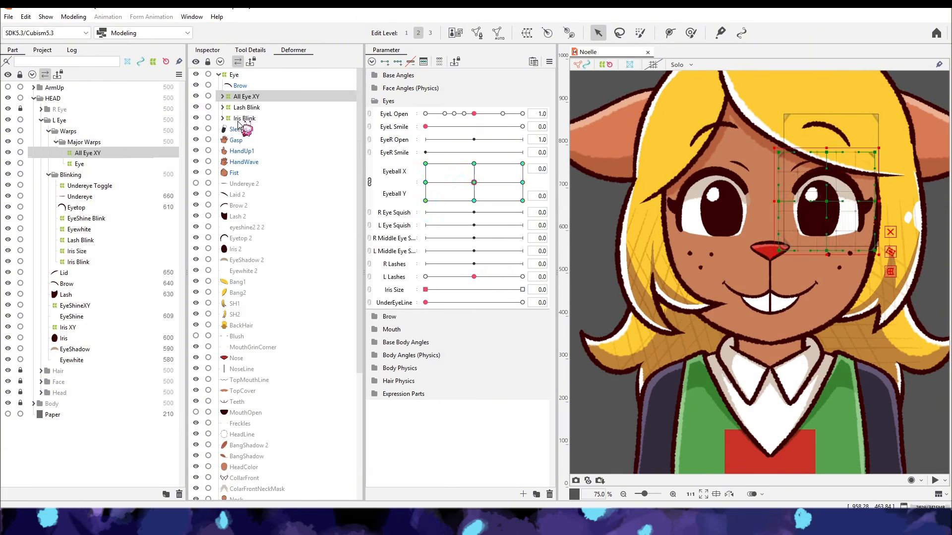
click(237, 118)
shift+click(244, 97)
click(527, 33)
text(All Eye Squish)
drag(496, 160, 463, 221)
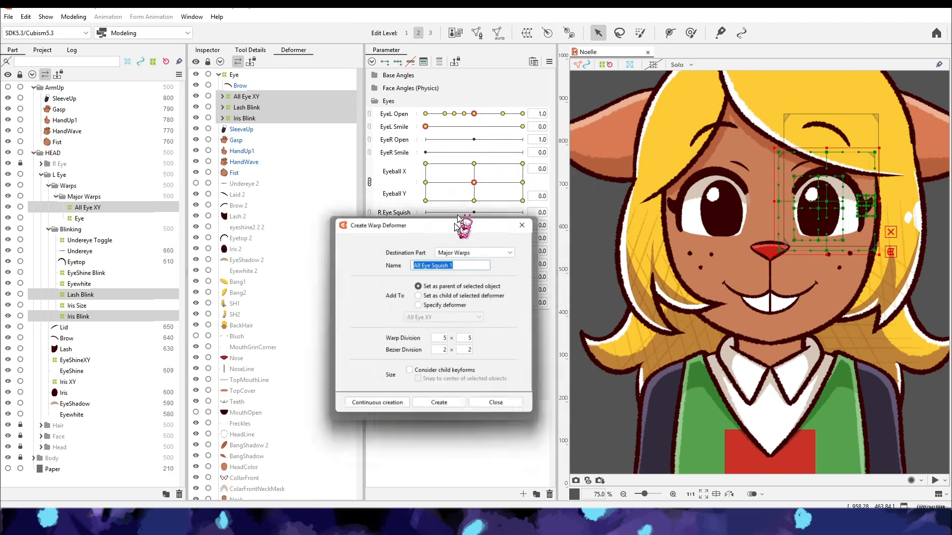
key(Return)
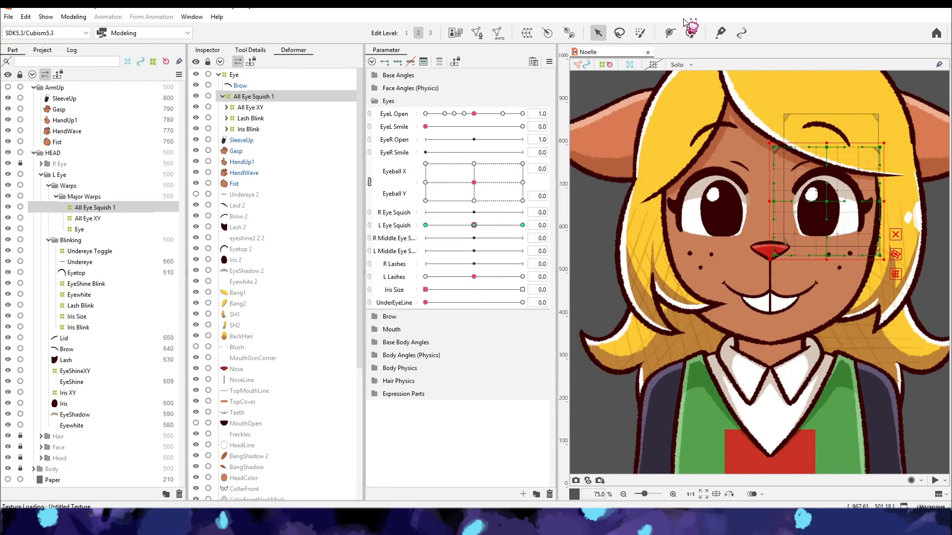
- Create a blend shape parameter named Eye Emotions with a range of -1.0 to 1.0
click(523, 494)
text(Eye Emotions)
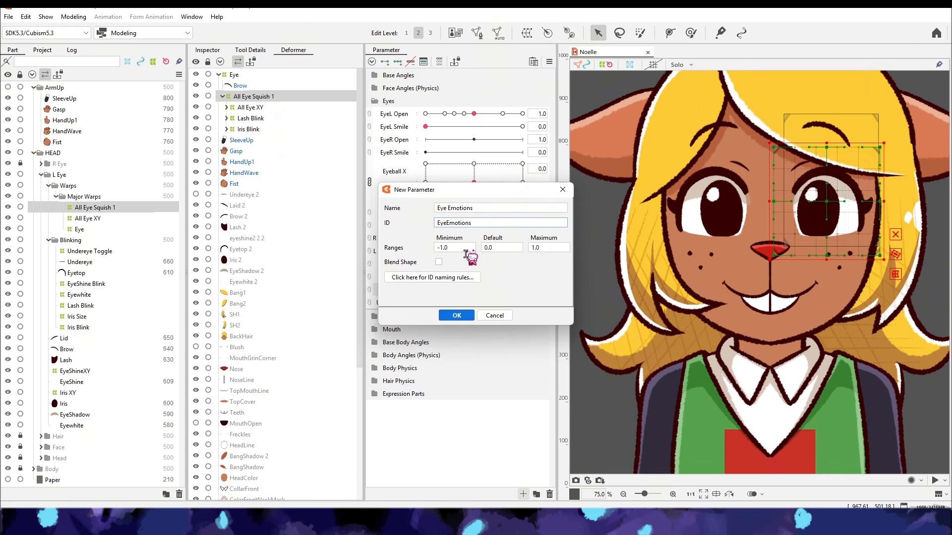
click(458, 316)
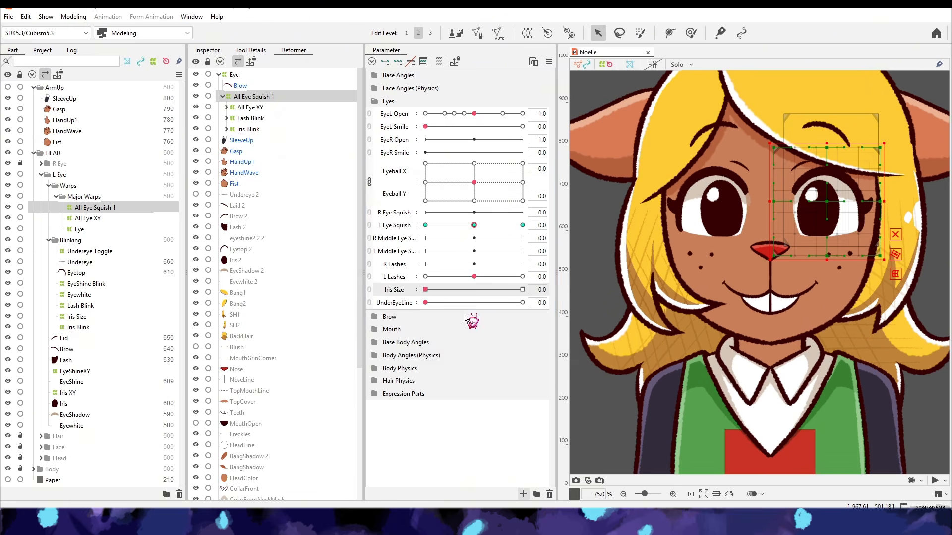
- Create a parent warp named Eyetop Emotion for Eyetop and place it first in the Blinking part
click(76, 272)
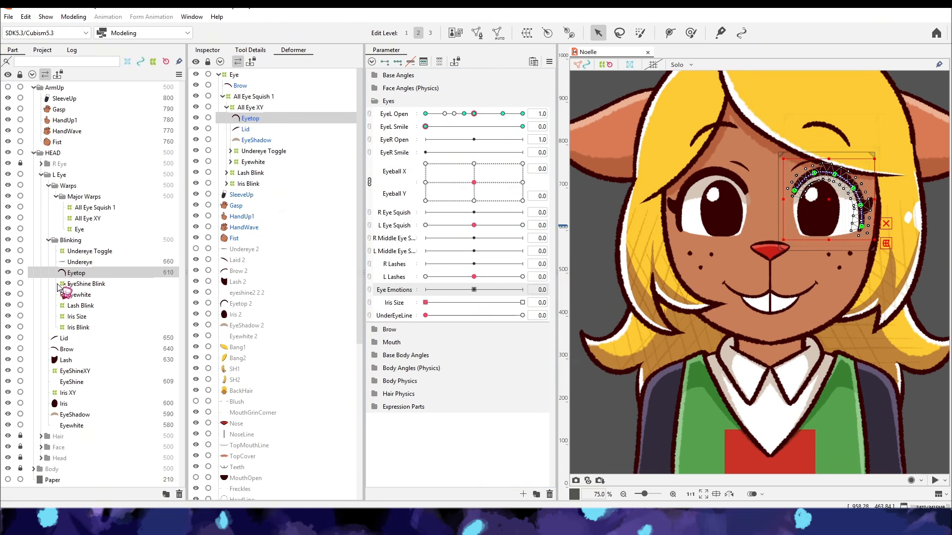
click(527, 33)
text(tion)
click(488, 353)
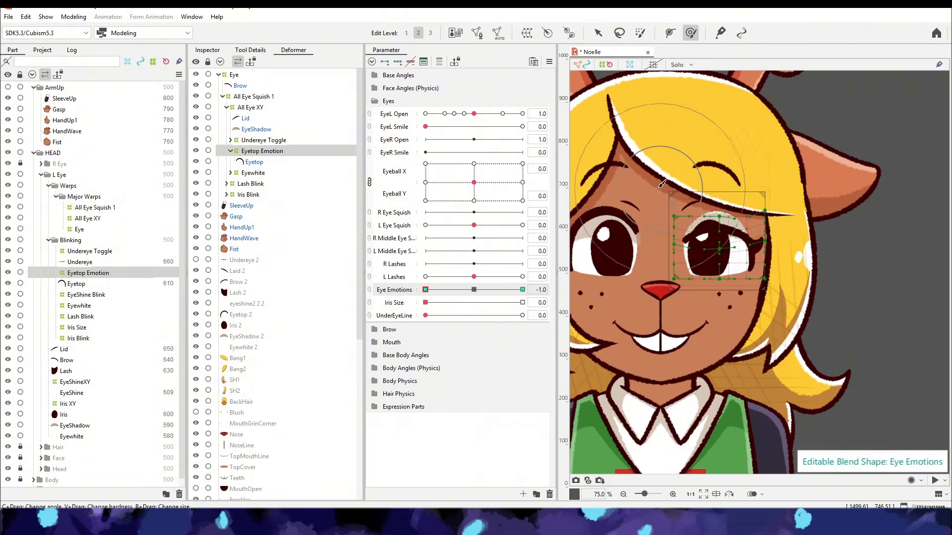
drag(94, 273, 94, 247)
- Create a parent warp named EyeWhite Emotion for the Eyewhite warp and place it below Eyetop Emotion
click(79, 305)
click(527, 32)
text(EyeW)
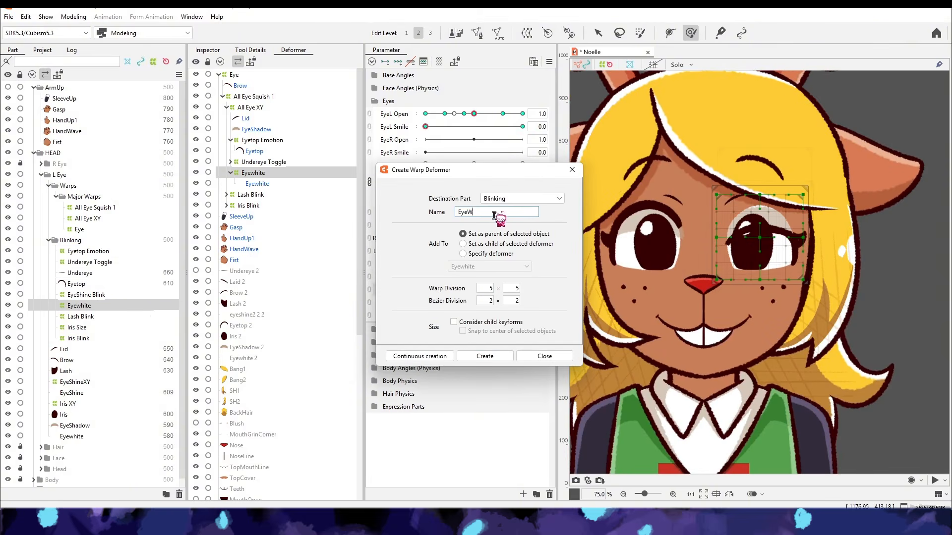
text(hite Emotion)
key(Return)
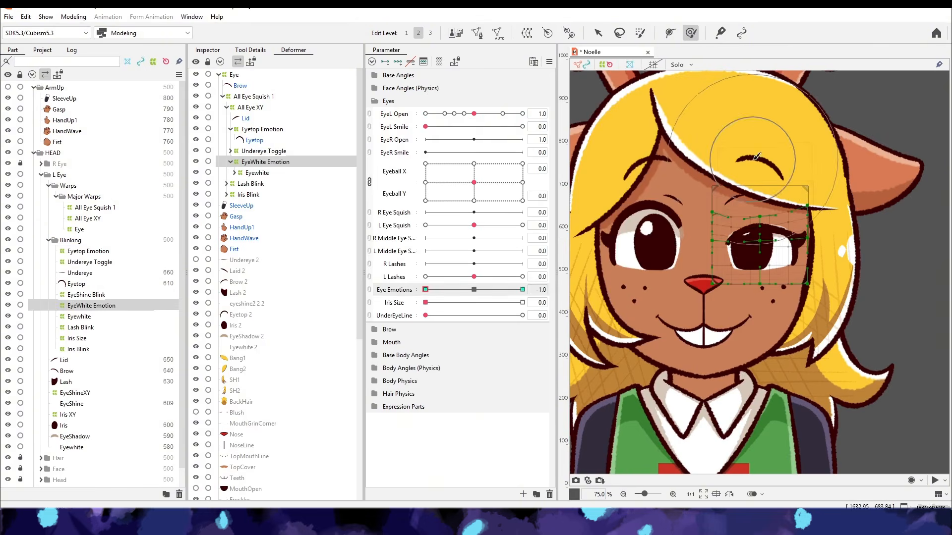
drag(91, 306, 91, 257)
- Create a Lash Emotion warp around Lash Blink and group the three emotion warps in a part named Eye Emotion
click(88, 251)
click(91, 262)
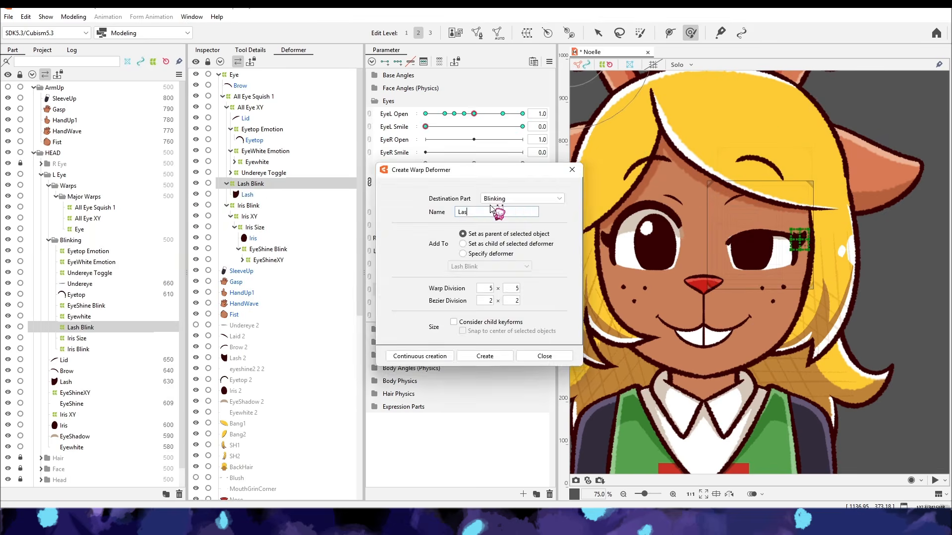
key(Return)
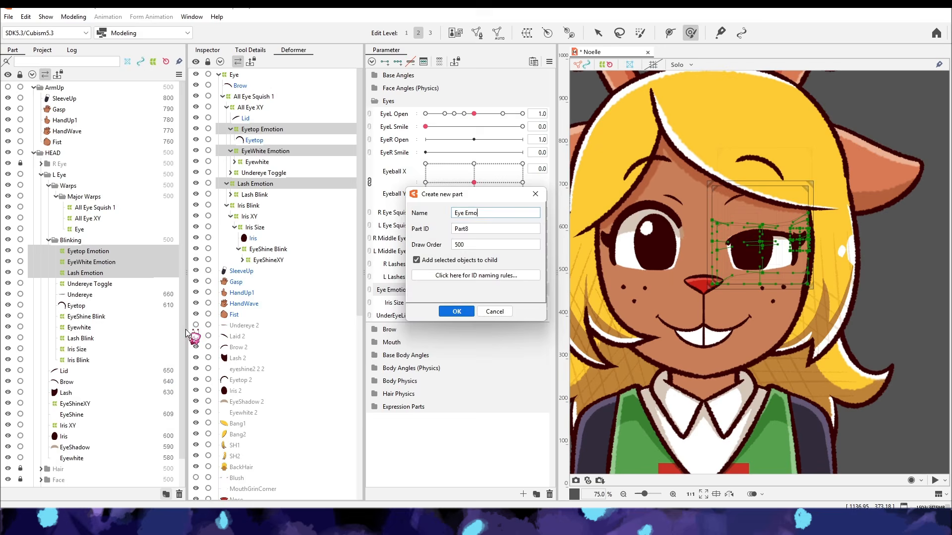
key(Return)
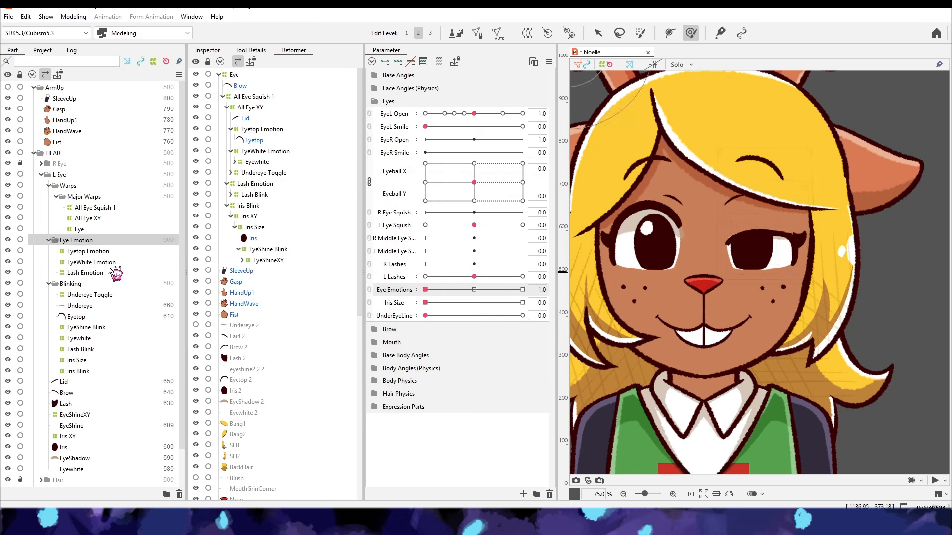
- Shape the Lash, EyeWhite and Eyetop Emotion warps into a lowered lid at Eye Emotions -1
click(105, 272)
click(115, 262)
click(94, 251)
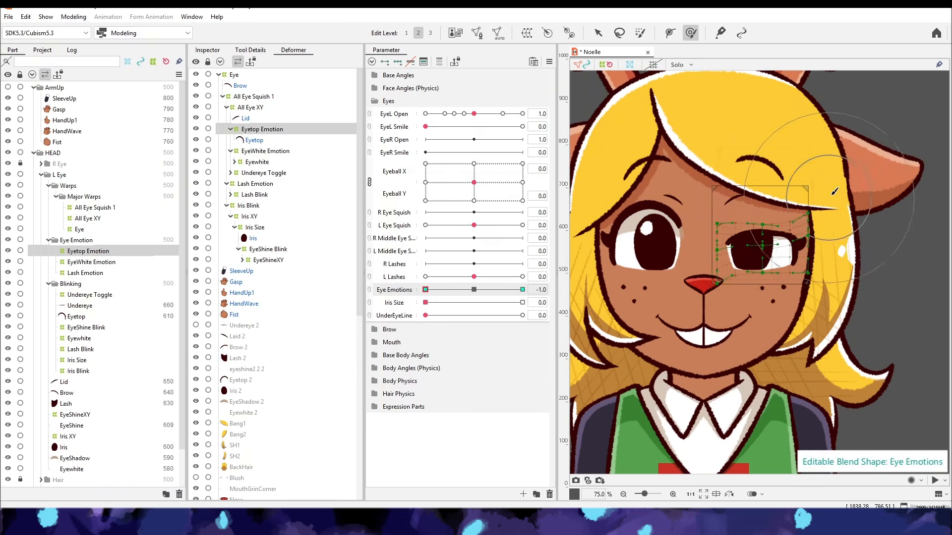
click(106, 262)
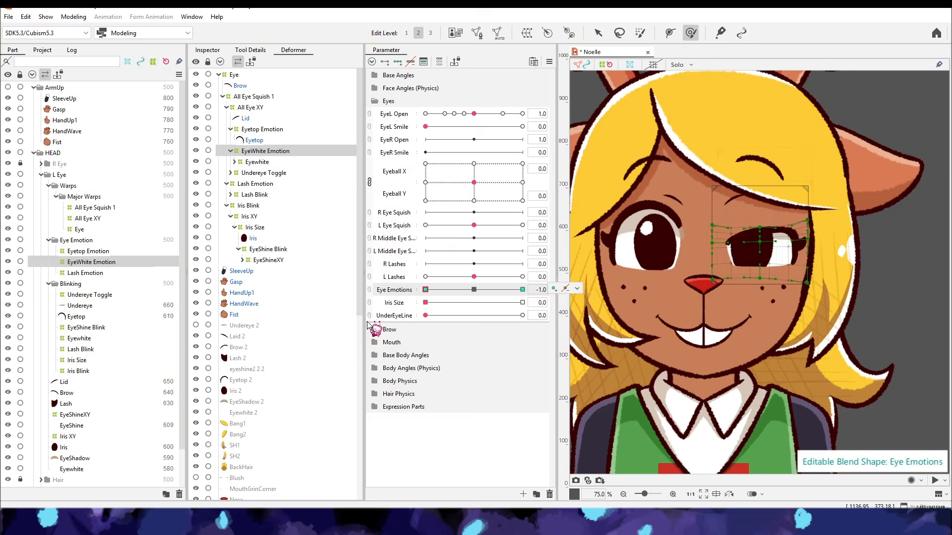
drag(474, 183, 465, 185)
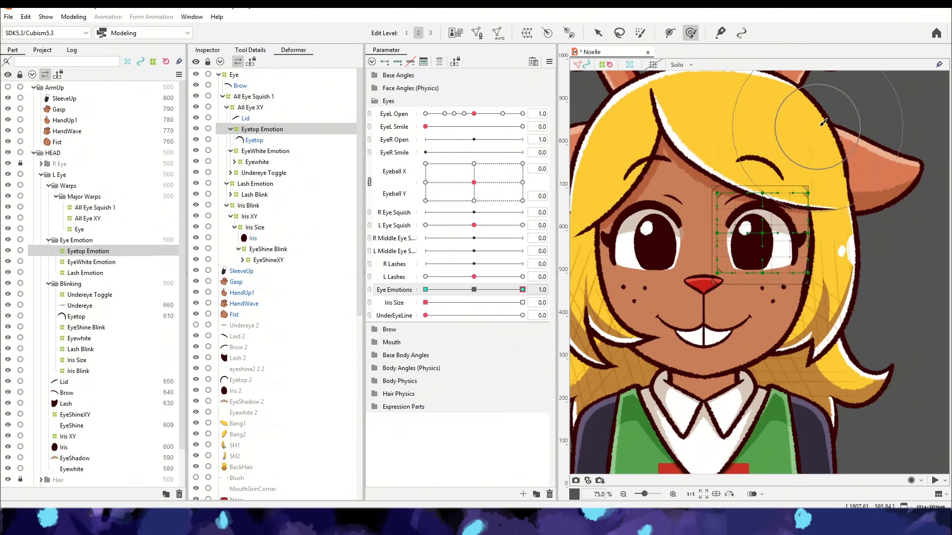
- Shape the Eyetop and EyeWhite Emotion warps into the opposite lid slant at Eye Emotions 1
drag(474, 113, 449, 139)
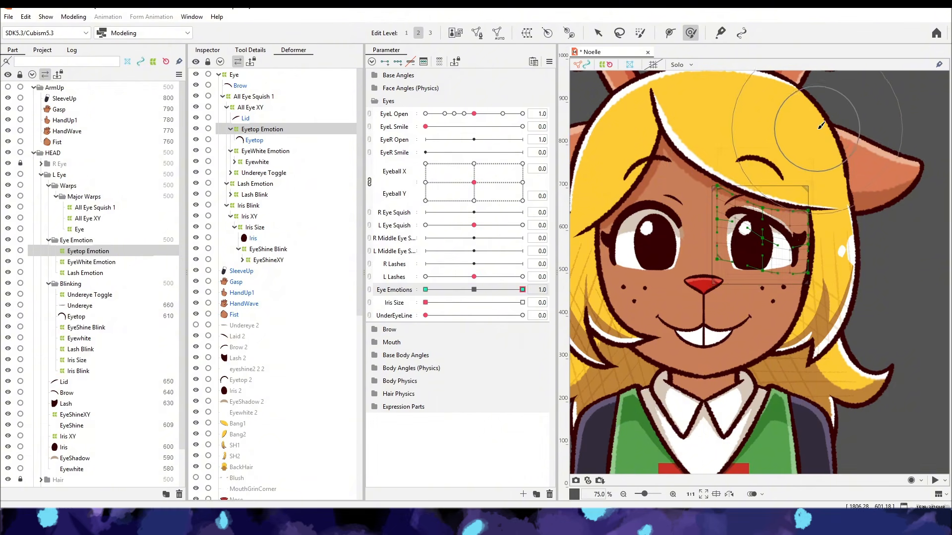
click(86, 273)
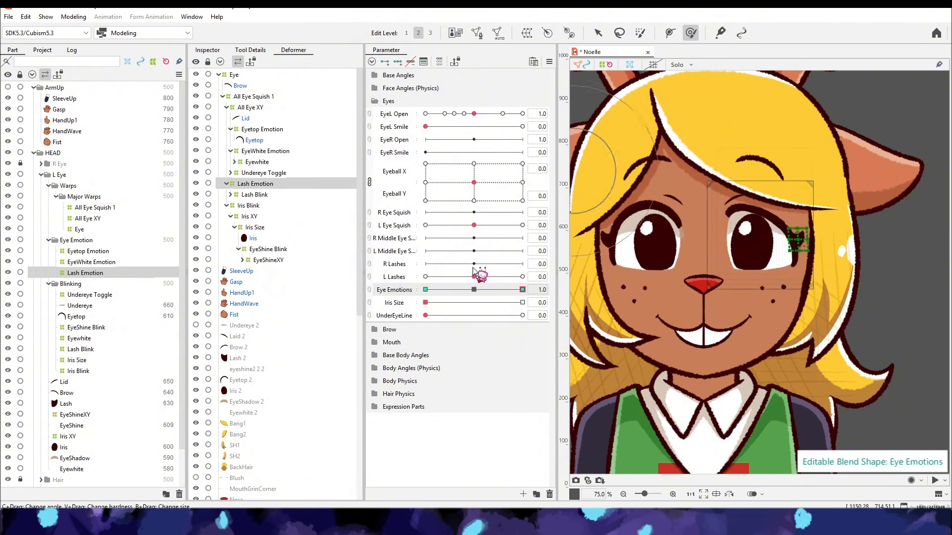
click(88, 251)
click(91, 262)
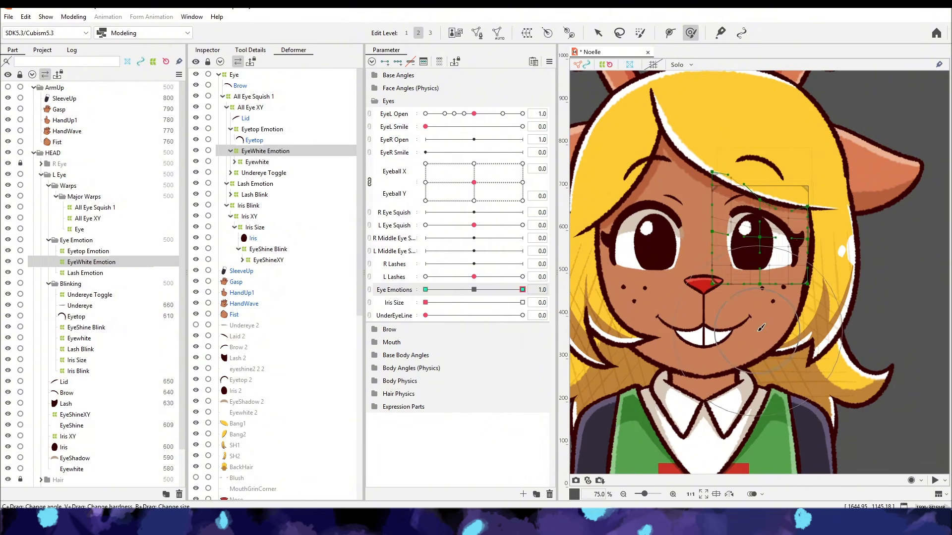
click(88, 251)
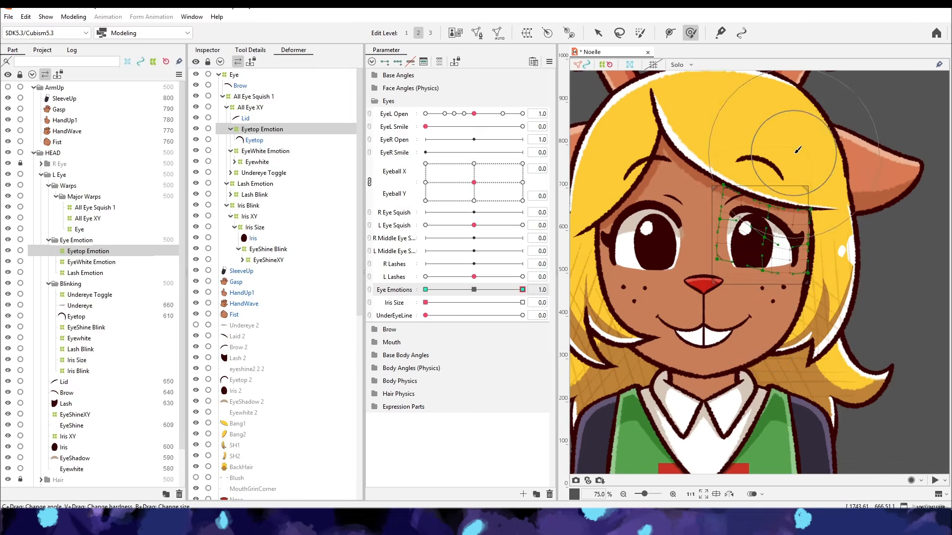
mouse_move(522, 290)
mouse_down()
mouse_move(478, 296)
mouse_move(522, 289)
mouse_up()
click(91, 263)
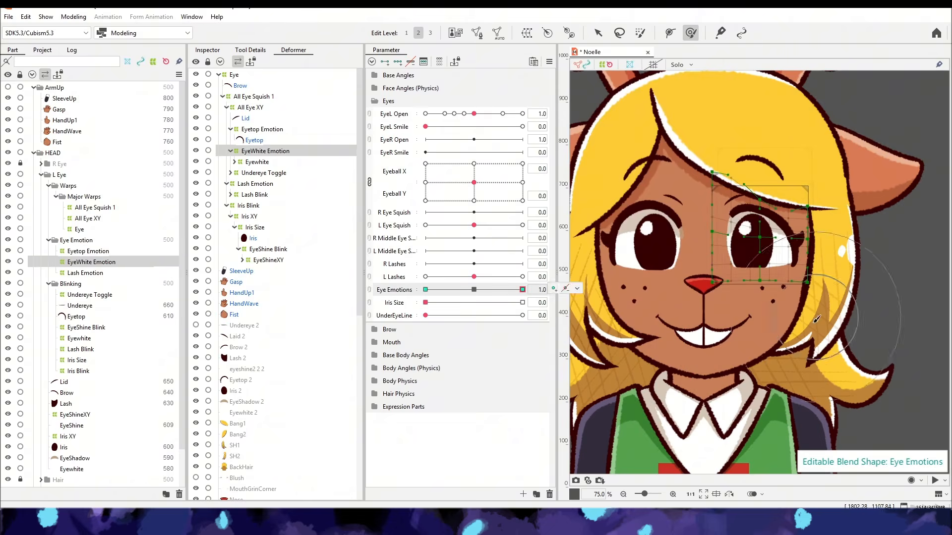
- Limit the three emotion warps' Eye Emotions weight by EyeL Open: 0% at 0, 0.4 and 2, 100% at 1 and 1.6
shift+click(85, 273)
click(548, 62)
click(624, 265)
click(75, 458)
click(88, 251)
shift+click(86, 273)
click(549, 61)
click(625, 264)
click(323, 370)
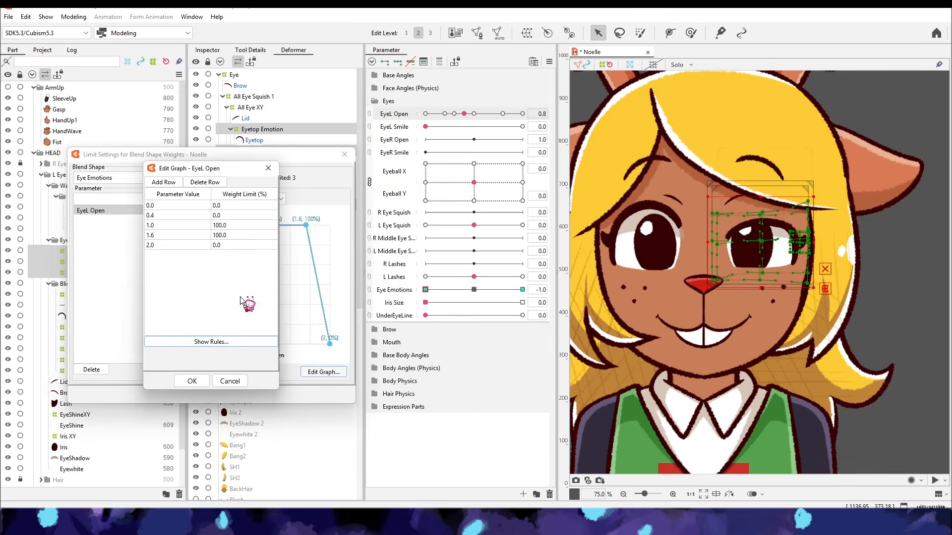
click(191, 381)
drag(503, 113, 461, 154)
click(322, 370)
click(191, 382)
- Move the Lid under the Eyetop Emotion warp and check the EyeWhite Emotion warp with the eye partly closed
click(258, 118)
drag(258, 119, 262, 129)
scroll(758, 238, up, 1)
click(92, 262)
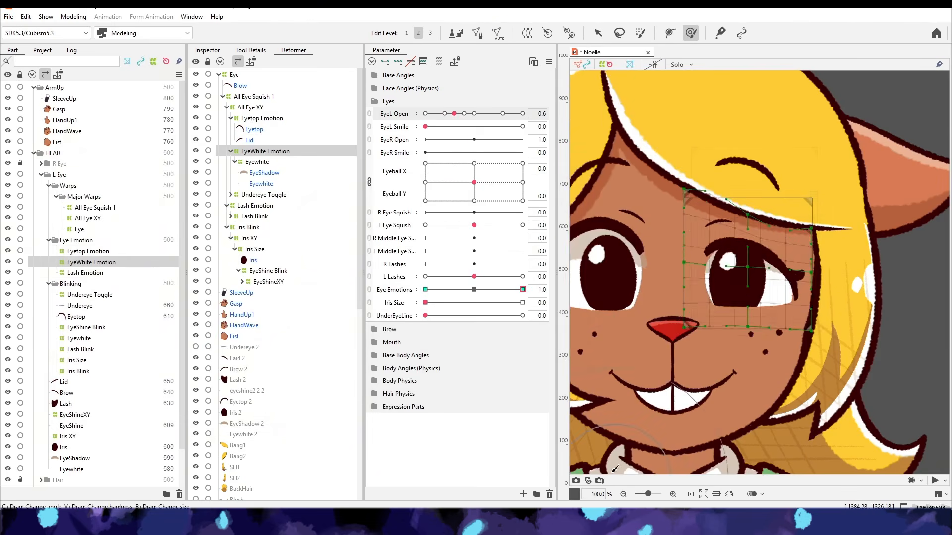
- Delete the Eye Emotions parameter and create a blend shape parameter named Mad Eyeform with a minimum of 0
click(88, 251)
shift+click(85, 273)
click(549, 494)
click(523, 494)
text(M)
text(0)
click(439, 262)
click(456, 315)
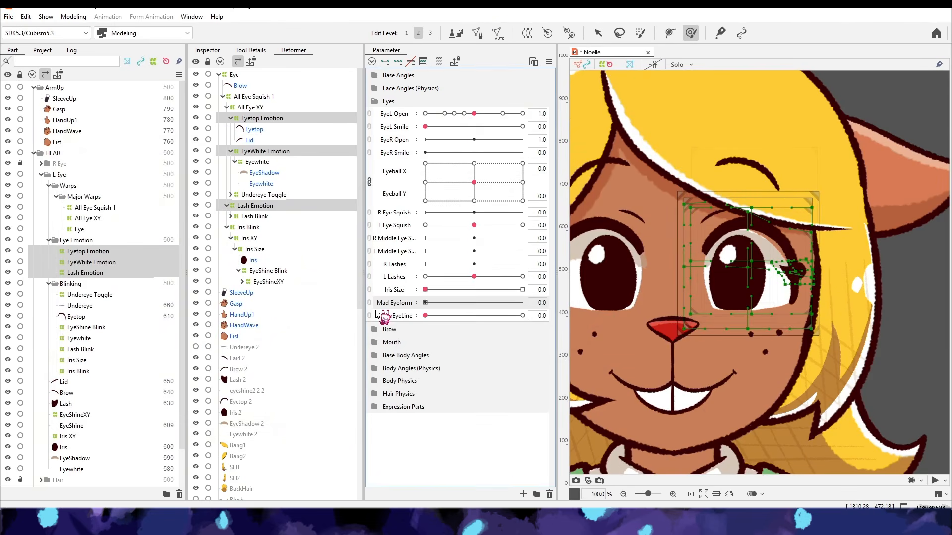
- Add two keys on Mad Eyeform to the emotion warps and try a form edit on the EyeShadow, Eyewhite and Lash
click(384, 61)
click(91, 263)
click(73, 17)
click(64, 382)
click(75, 458)
ctrl+click(72, 469)
ctrl+click(66, 403)
click(73, 17)
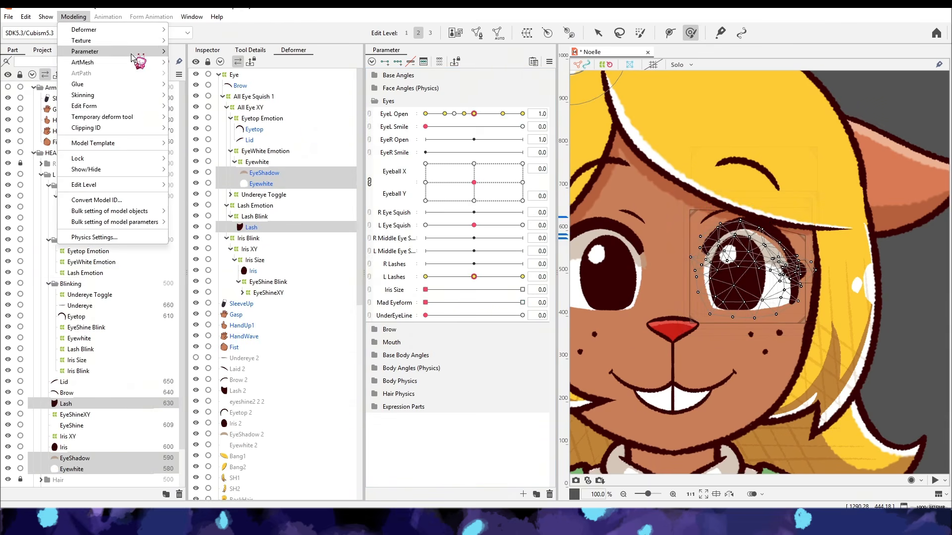
mouse_move(141, 106)
click(223, 128)
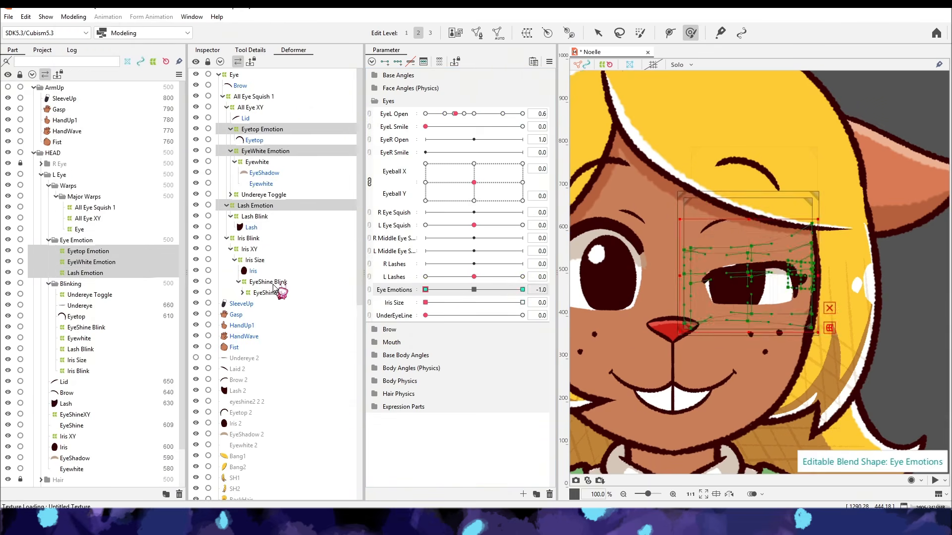
- Compare the EyeWhite and Lash Emotion warps at Eye Emotions 0 and -1
click(265, 152)
click(474, 290)
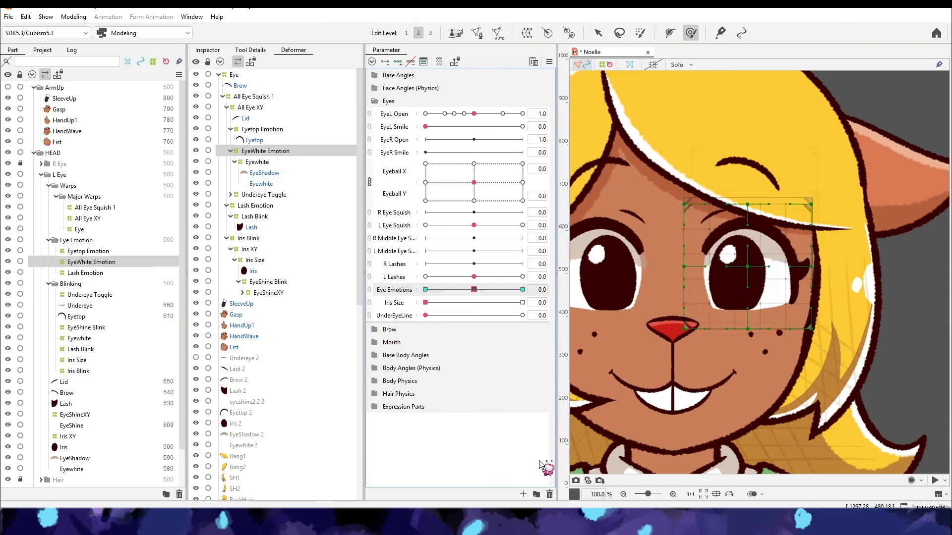
click(425, 290)
click(255, 206)
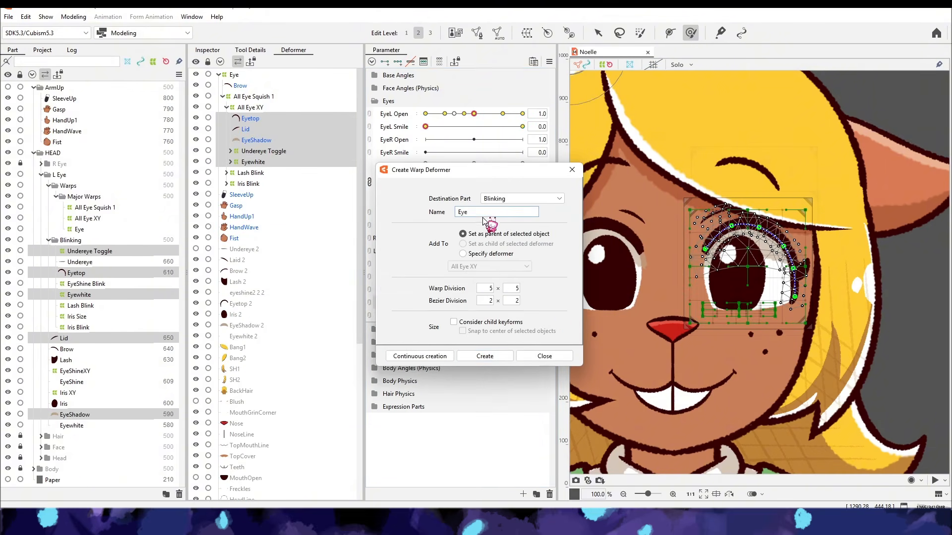
- Create an EyeForm warp around the Eyetop, Lid, EyeShadow, Undereye Toggle and Eyewhite, and add a part named EyeForm
click(485, 354)
click(168, 494)
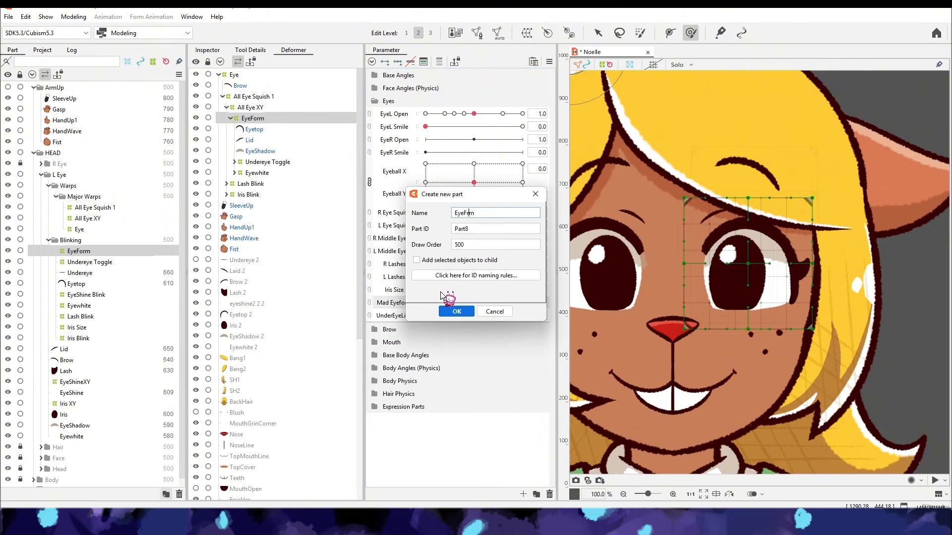
click(450, 309)
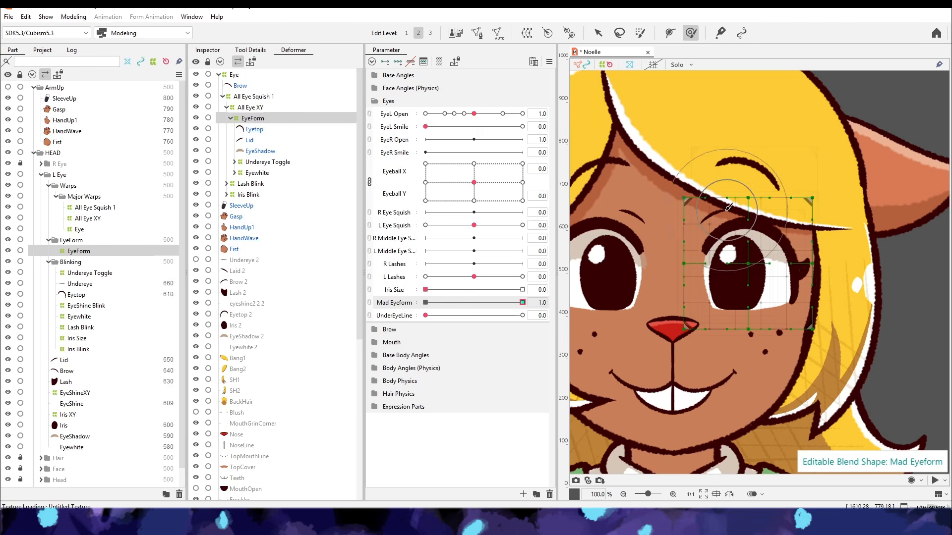
- Deform the EyeForm warp into an angry lid slant at Mad Eyeform 1 and test it with EyeL Open
drag(731, 185, 737, 210)
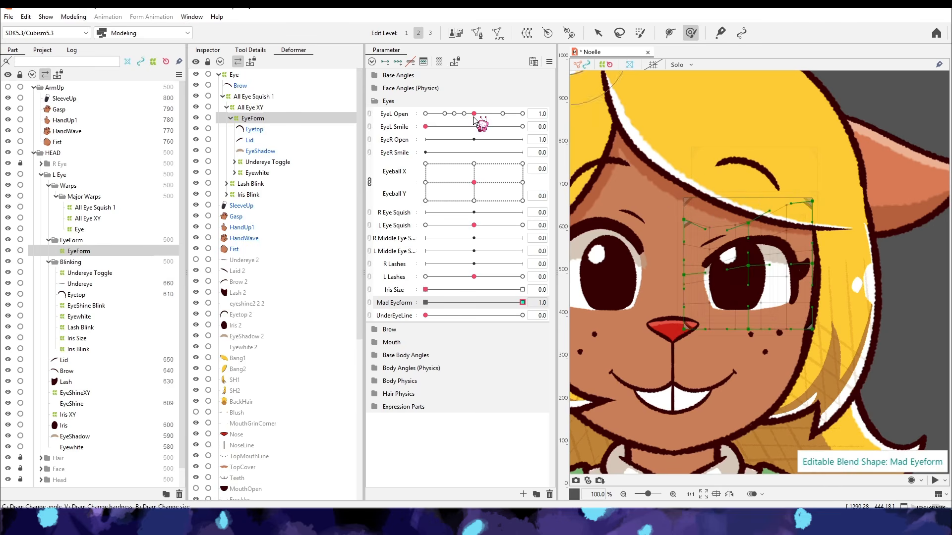
drag(474, 115, 438, 125)
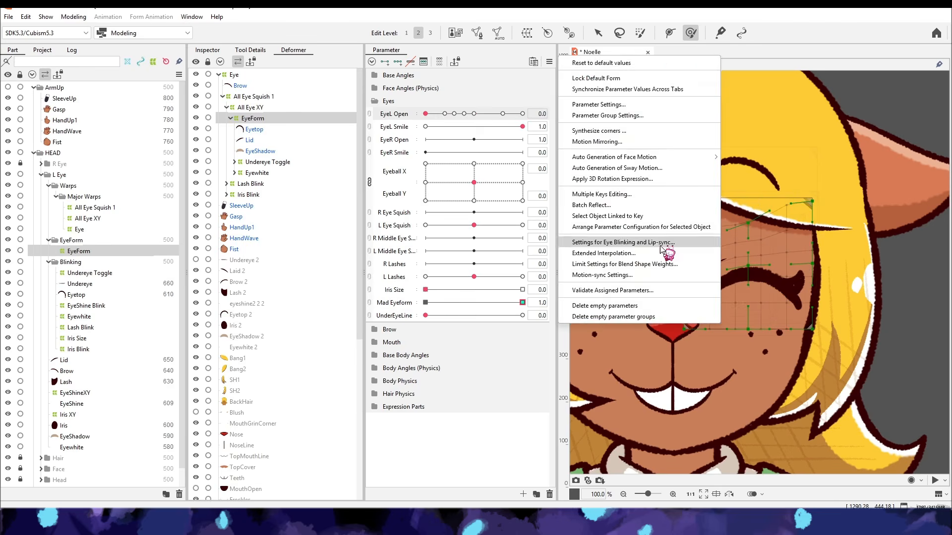
- Limit the Mad Eyeform weight by EyeL Open using the Line2 preset with 100% from 0.6 to 2, then test the blink
click(913, 249)
click(248, 199)
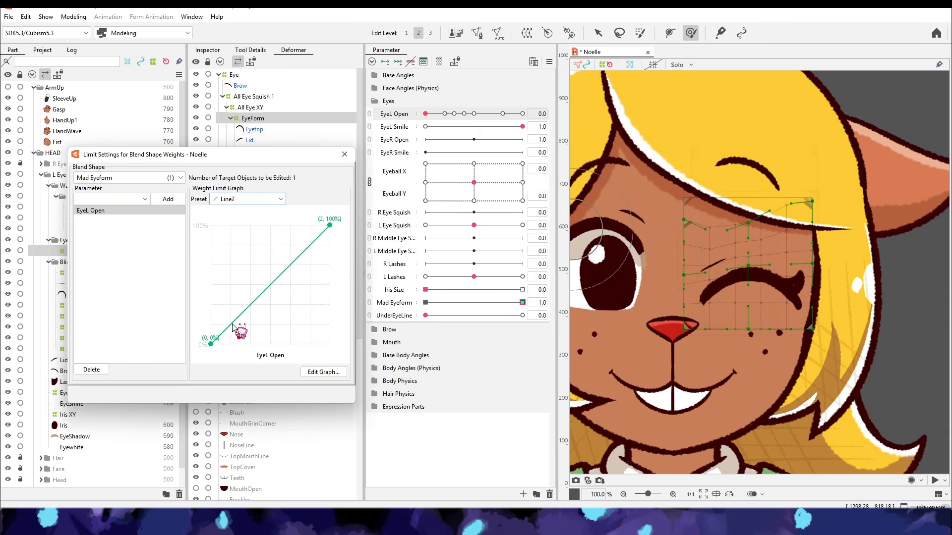
click(449, 114)
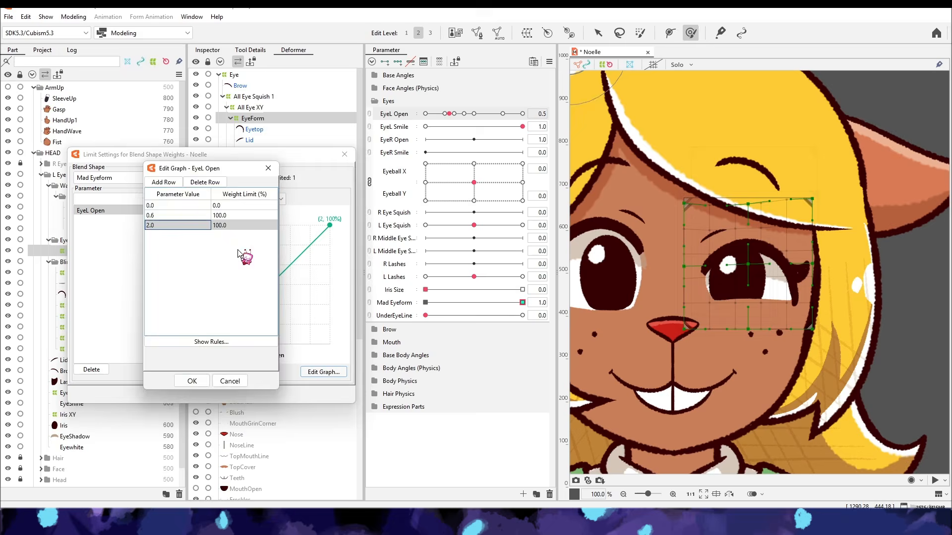
key(Return)
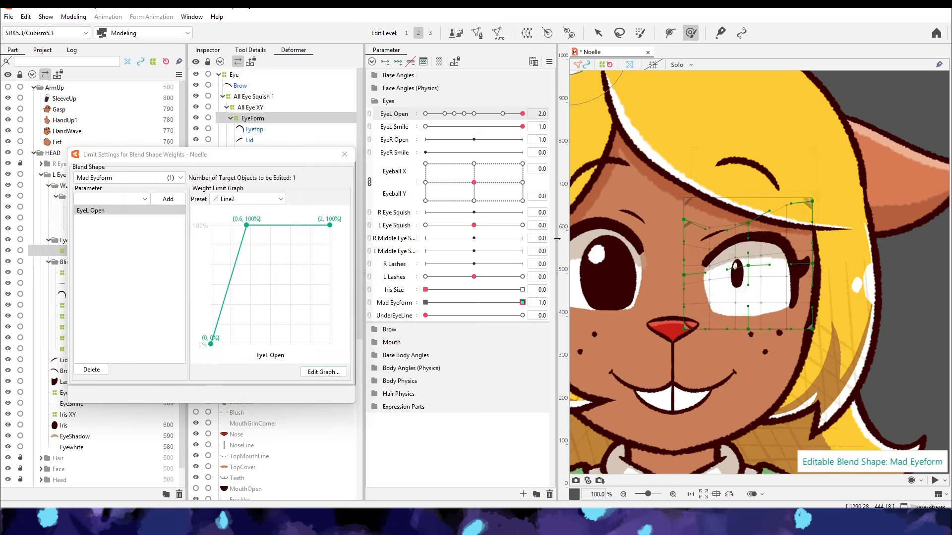
click(425, 114)
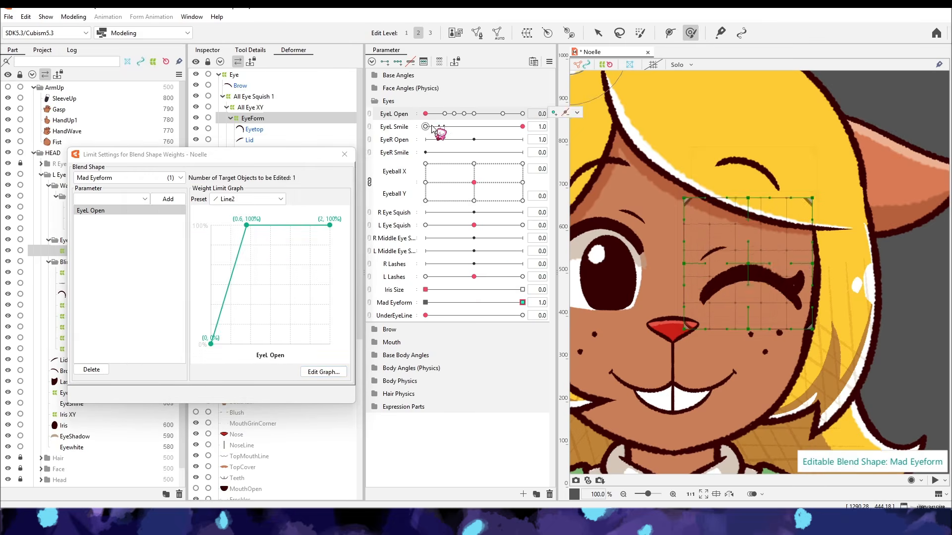
key(Escape)
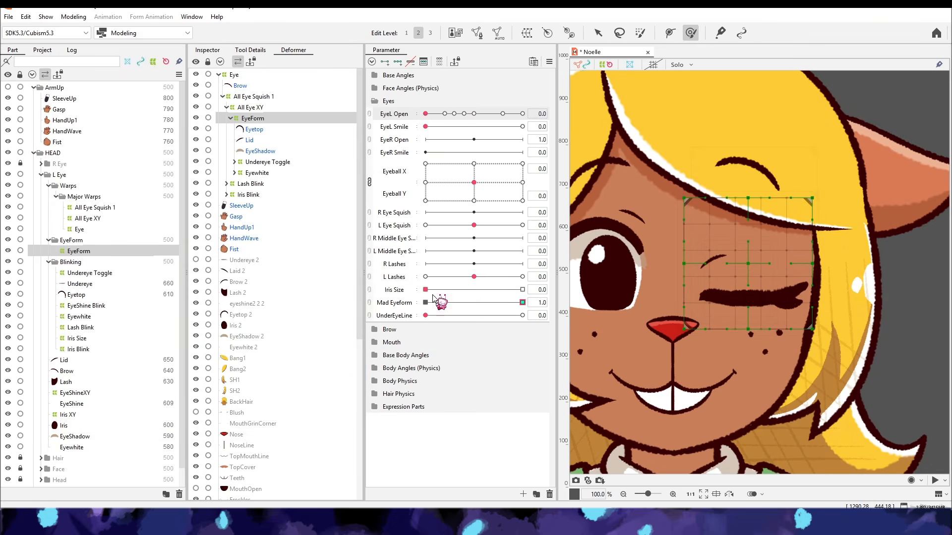
- Add a Sad EyeForm parameter and slant the outer lid of the EyeForm warp downward at Sad EyeForm 1
key(Return)
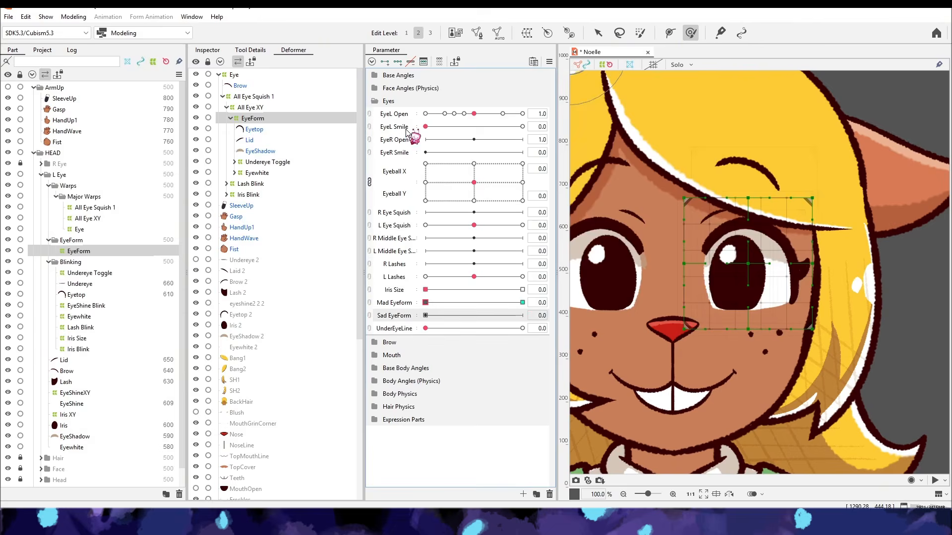
click(523, 315)
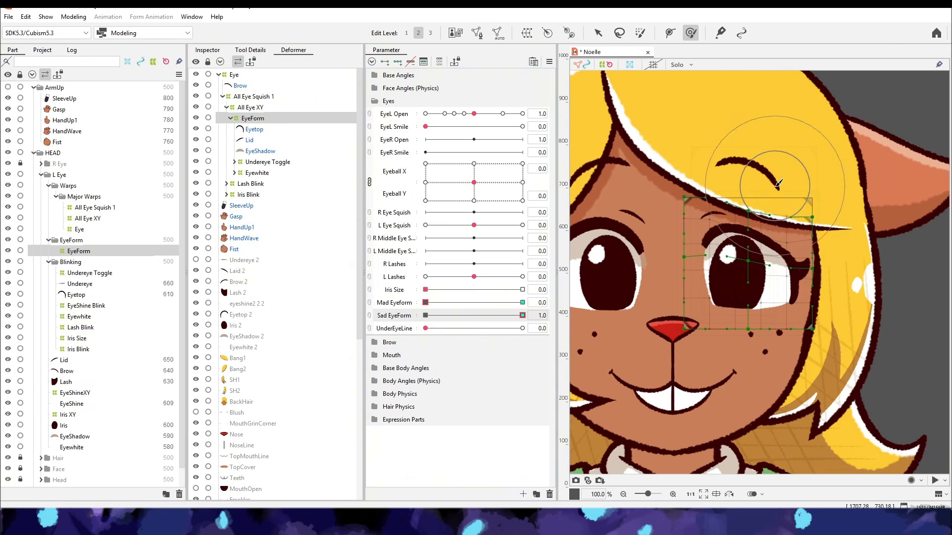
mouse_move(522, 315)
mouse_down()
mouse_move(446, 323)
mouse_move(522, 315)
mouse_up()
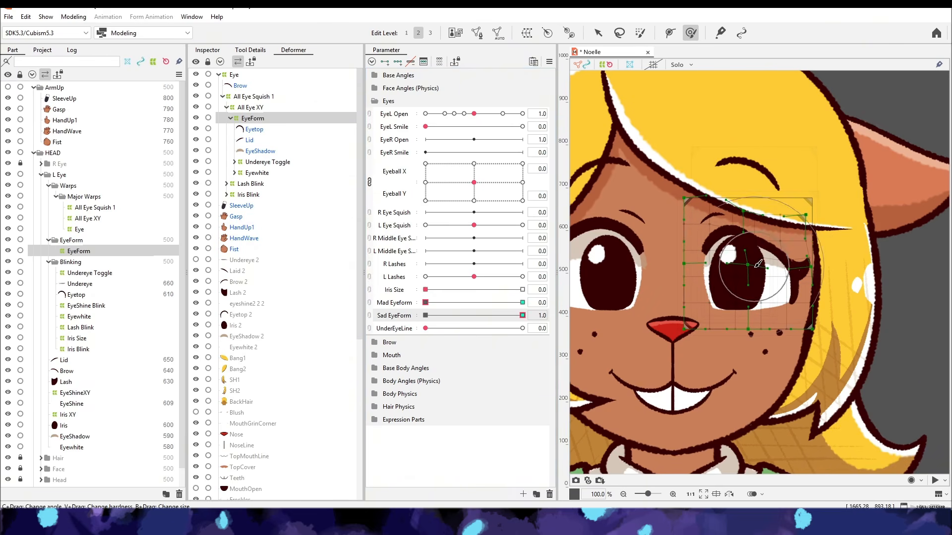
- Move the Lash Blink warp inside EyeForm and refine the drooping lid slant at Sad EyeForm 1
drag(264, 130, 258, 119)
mouse_move(425, 302)
mouse_down()
mouse_move(475, 326)
mouse_move(425, 304)
mouse_up()
click(234, 184)
click(253, 118)
drag(425, 316, 522, 315)
click(385, 62)
drag(782, 194, 778, 218)
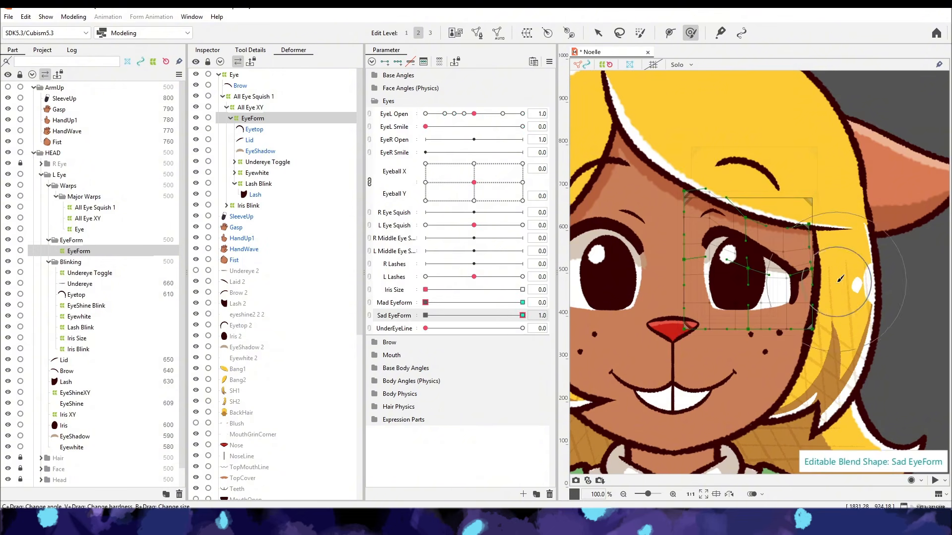
- Limit the Sad EyeForm weight by EyeL Open using the Line2 preset, then test the Mad and Sad eye forms
scroll(850, 282, down, 1)
drag(474, 114, 425, 114)
right_click(395, 316)
click(442, 376)
click(127, 198)
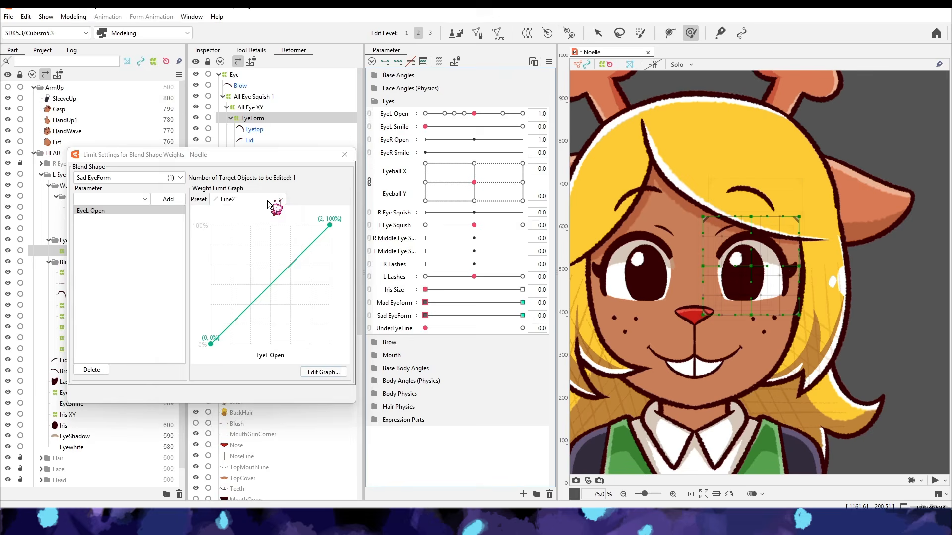
click(323, 372)
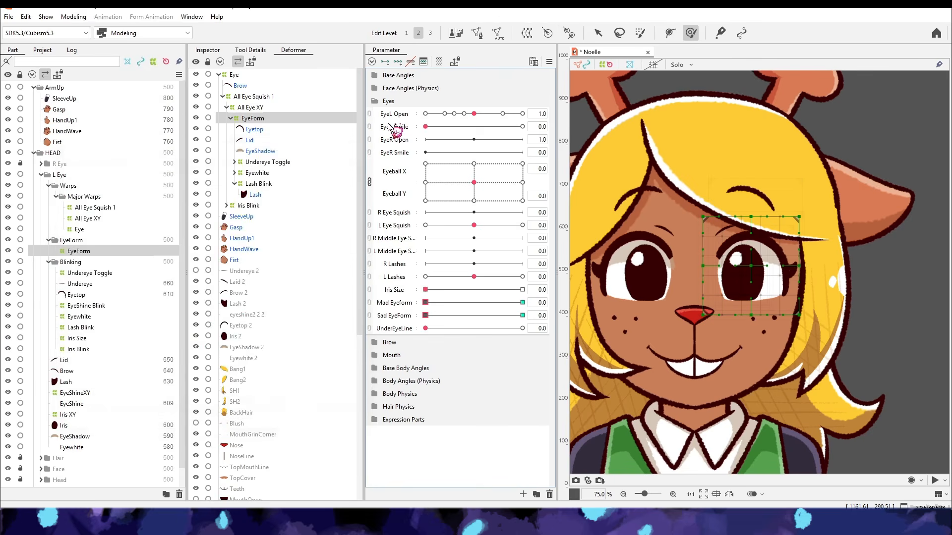
drag(425, 302, 522, 302)
drag(522, 302, 425, 303)
drag(425, 315, 522, 316)
mouse_move(425, 328)
mouse_down()
mouse_move(522, 328)
mouse_move(425, 316)
mouse_up()
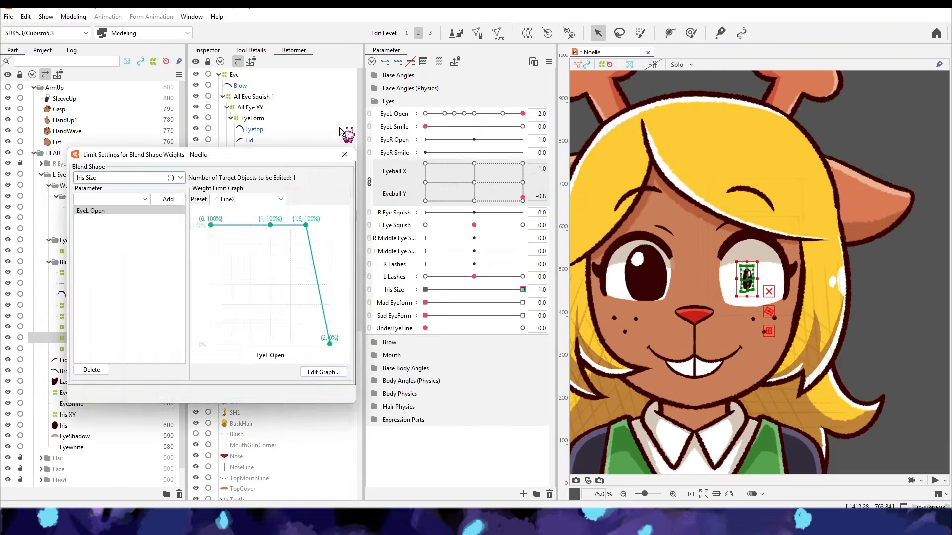
- Delete the Iris Blink warp above Iris XY and recreate it inside Iris XY around the Iris and EyeShine Blink
click(345, 132)
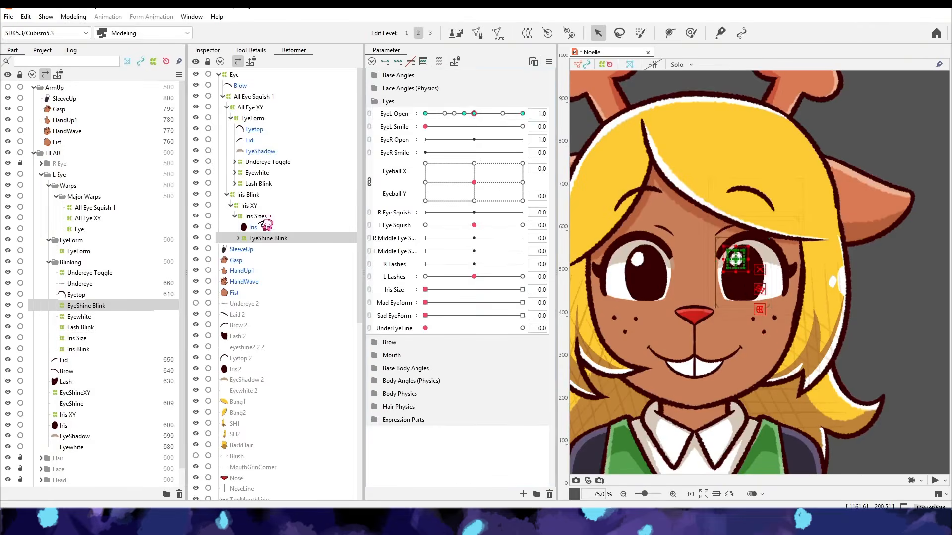
click(248, 195)
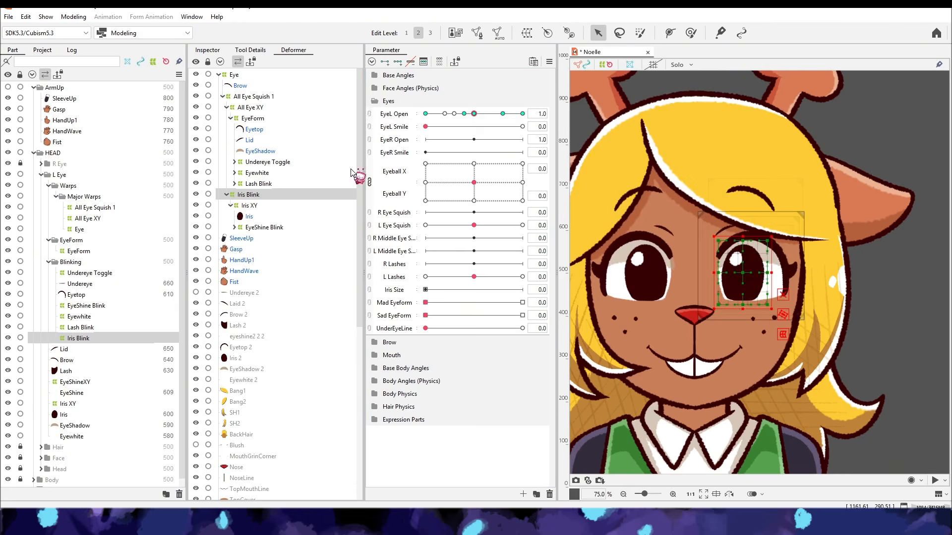
drag(474, 114, 522, 114)
drag(474, 183, 522, 164)
key(Delete)
click(246, 206)
ctrl+click(260, 217)
click(526, 33)
text(Iris Blink)
click(485, 357)
- Reshape the new Iris Blink warp along EyeL Open, narrowing the iris at EyeL Open 2
drag(523, 114, 425, 114)
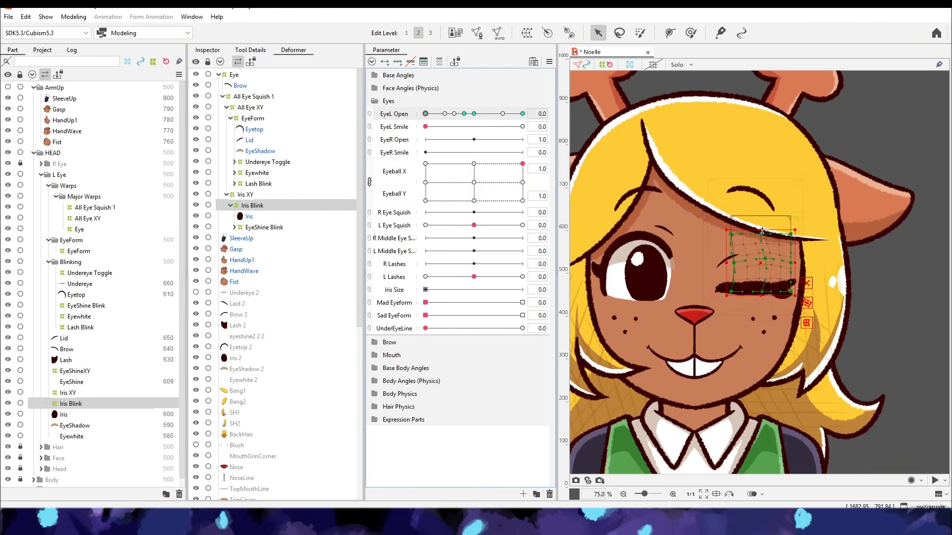
drag(522, 164, 474, 182)
drag(425, 114, 503, 114)
scroll(739, 277, up, 5)
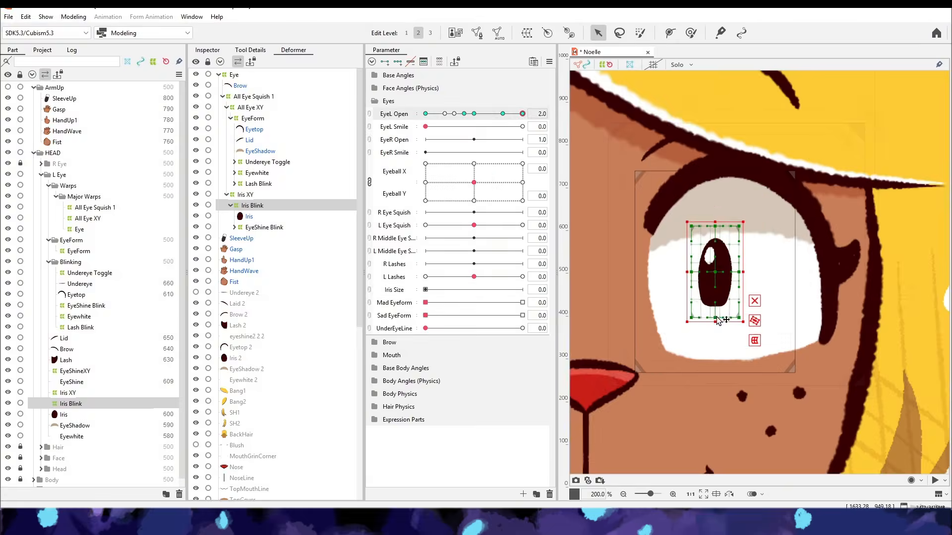
scroll(738, 278, down, 4)
- Create an Iris Size warp inside Iris Blink around the Iris and EyeShine Blink, and set the Iris Size parameter to 1
click(248, 217)
ctrl+click(264, 228)
click(526, 33)
text(Iris Size)
click(485, 356)
drag(425, 290, 523, 290)
scroll(739, 310, down, 5)
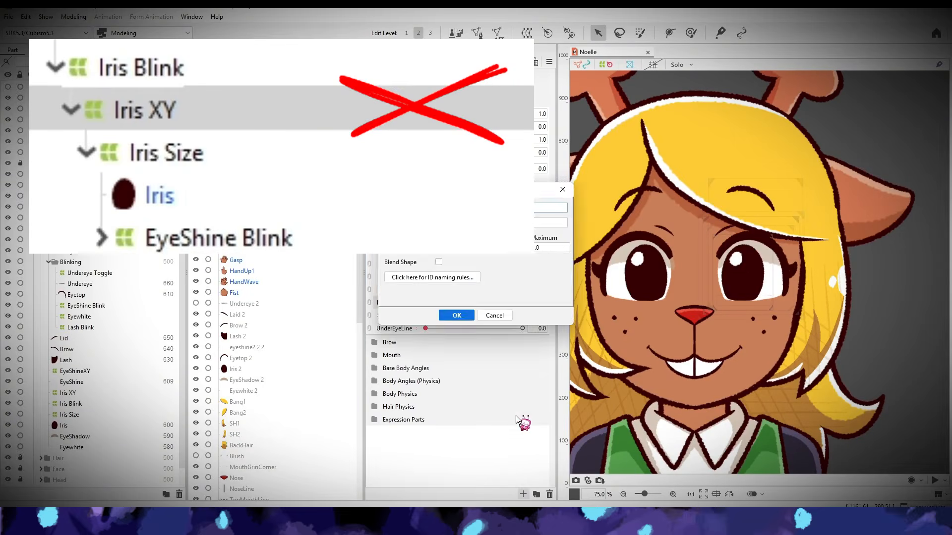
- Create a Squint warp around the Undereye Toggle and Eyewhite inside EyeForm
click(497, 356)
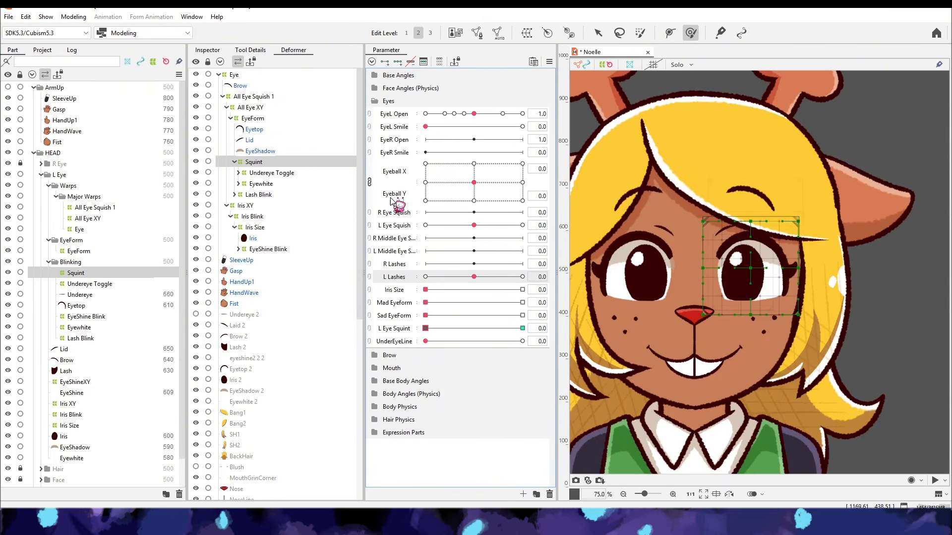
- Duplicate the L Eye Squish parameter as L Eye Squish2, keeping the -1 to 1 range
right_click(389, 229)
click(415, 257)
right_click(400, 236)
click(431, 241)
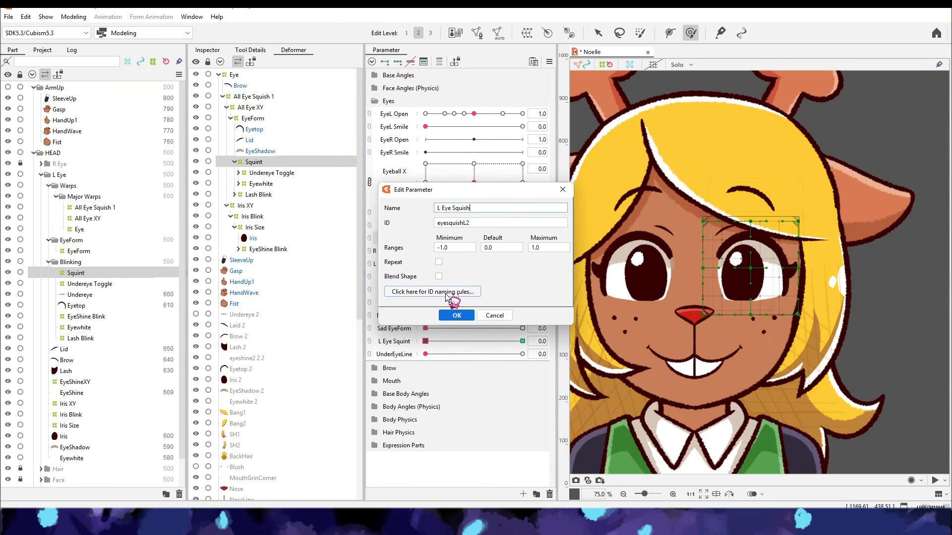
click(456, 315)
- Create a warp named All Eye Squish 2 as parent of All Eye XY and Iris XY in the Major Warps part
click(207, 50)
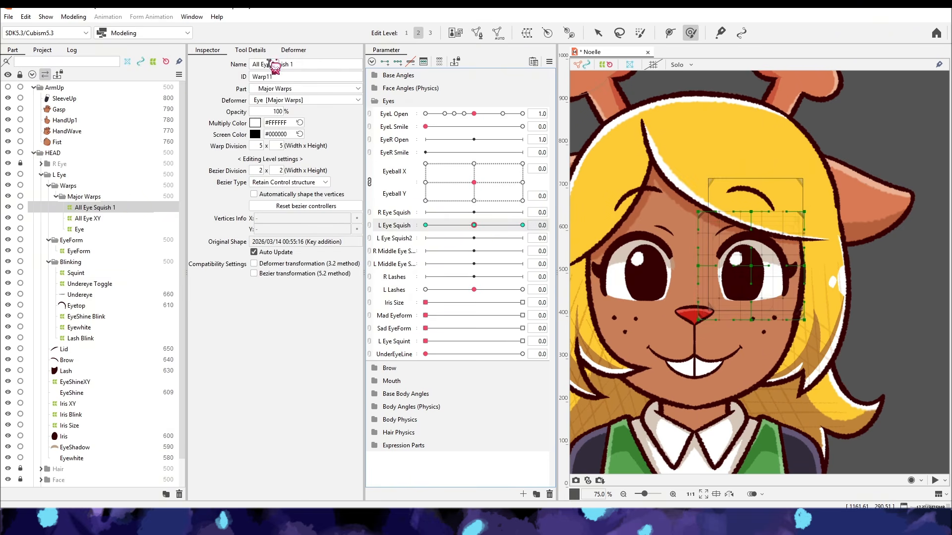
click(293, 50)
double_click(251, 107)
ctrl+click(251, 119)
click(527, 34)
click(529, 213)
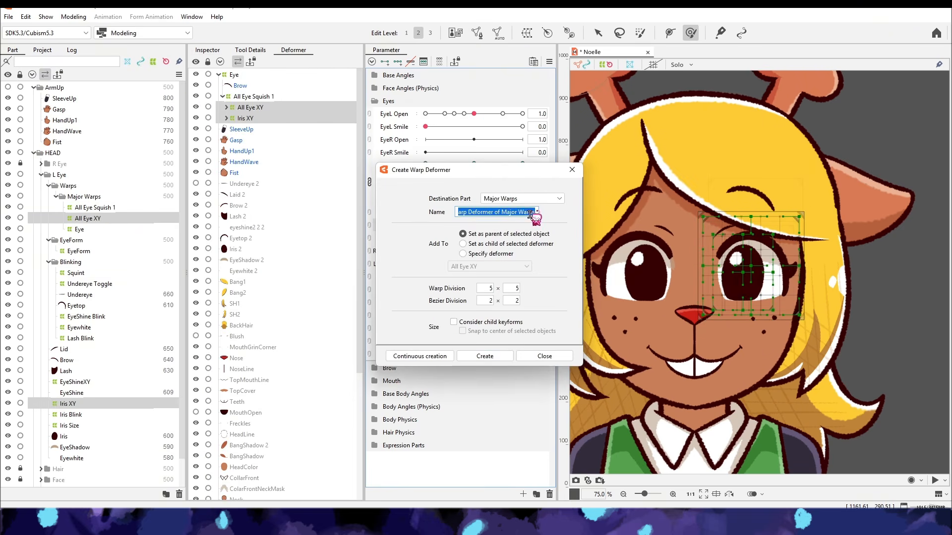
text(2)
click(485, 357)
- Key All Eye Squish 2 at three points on L Eye Squish2 and reshape the eye's sides at -1
click(398, 239)
click(397, 62)
click(523, 225)
click(549, 62)
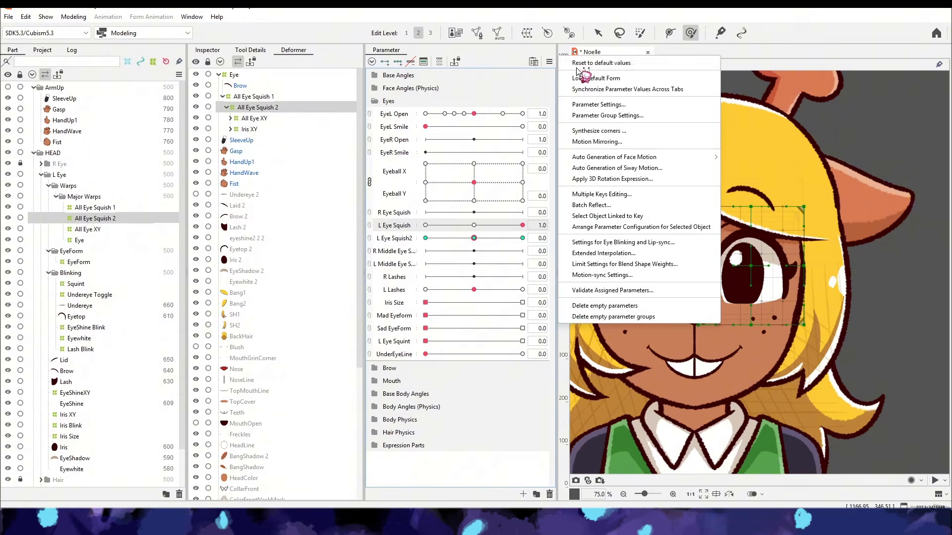
click(576, 66)
click(425, 238)
click(639, 33)
drag(793, 248, 805, 297)
drag(713, 247, 709, 297)
- Add L Eye Squish2 as a second output parameter of the L Eye physics group
click(73, 16)
click(111, 230)
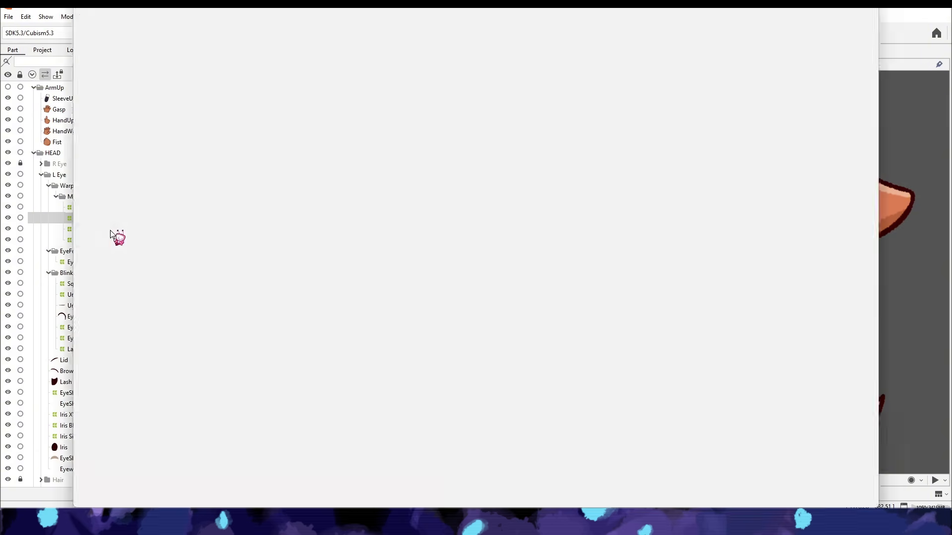
click(157, 87)
click(140, 167)
click(148, 105)
click(92, 119)
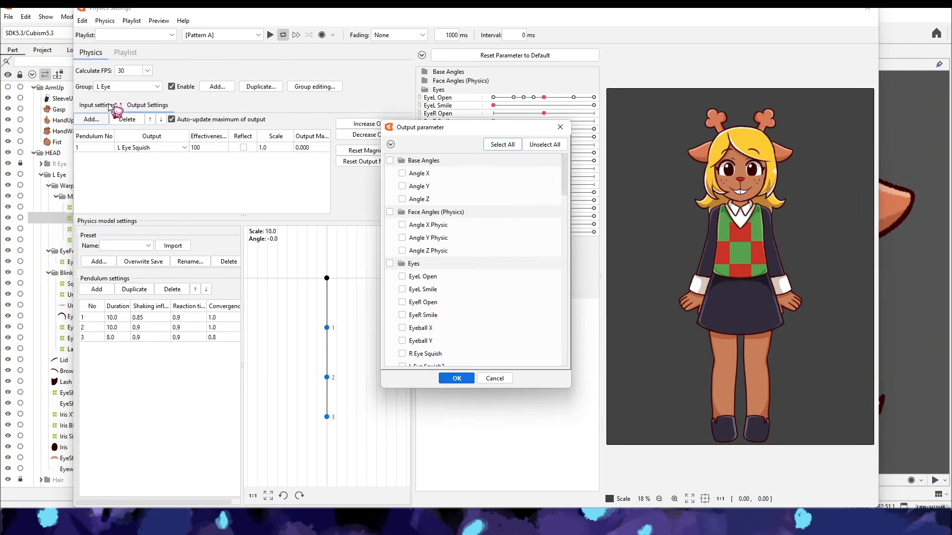
click(389, 143)
click(419, 186)
click(402, 289)
click(456, 378)
- Reflect the L Eye Squish2 physics output, set its scale to 0.6, and test the squish with EyeL Open
scroll(740, 145, up, 5)
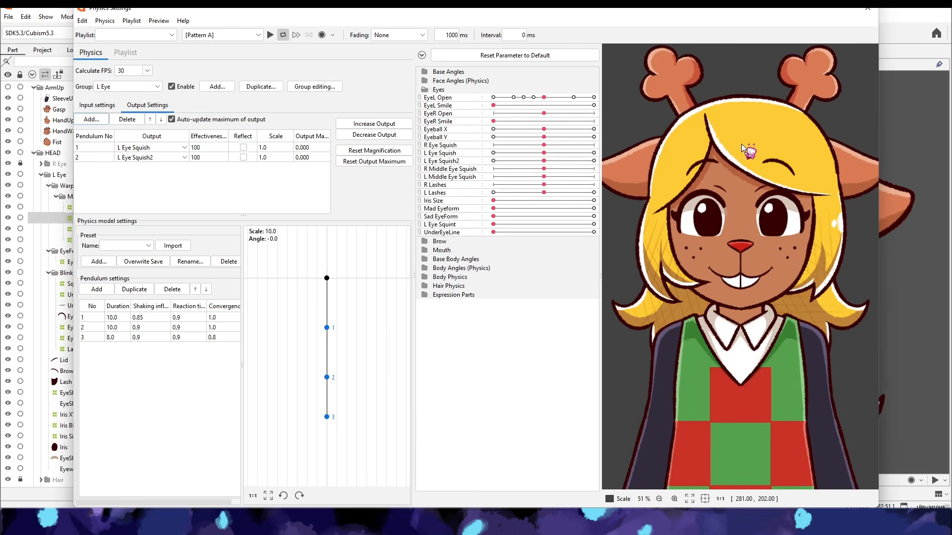
drag(544, 98, 593, 192)
click(268, 158)
click(243, 157)
drag(593, 98, 463, 177)
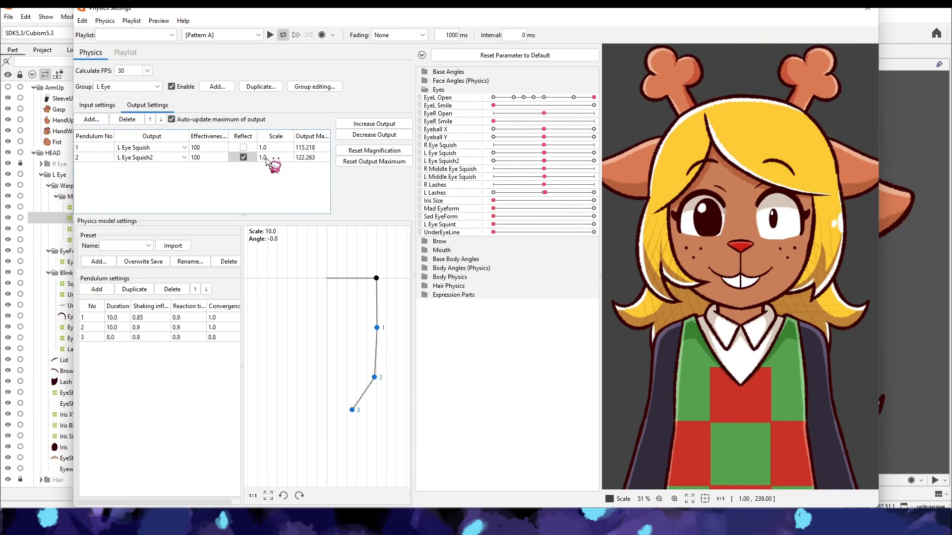
drag(636, 212, 588, 147)
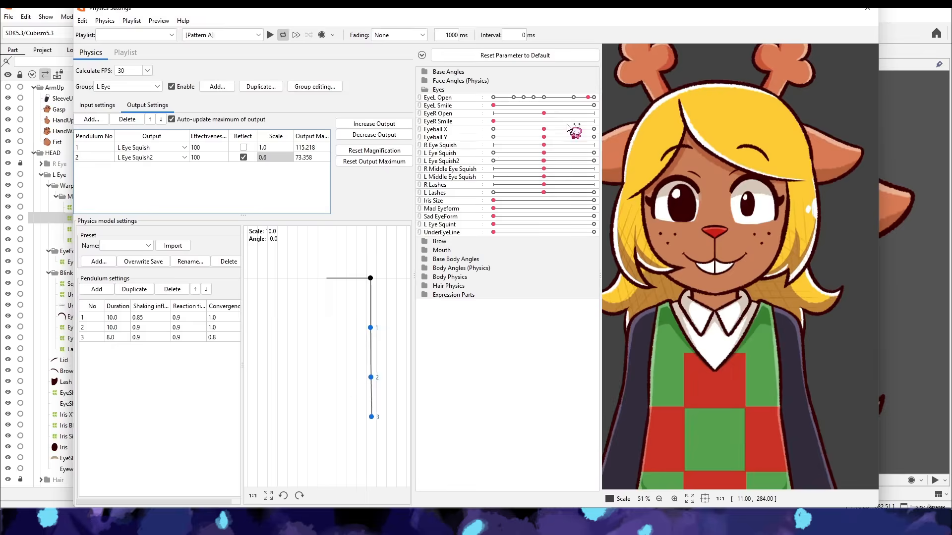
drag(594, 98, 505, 149)
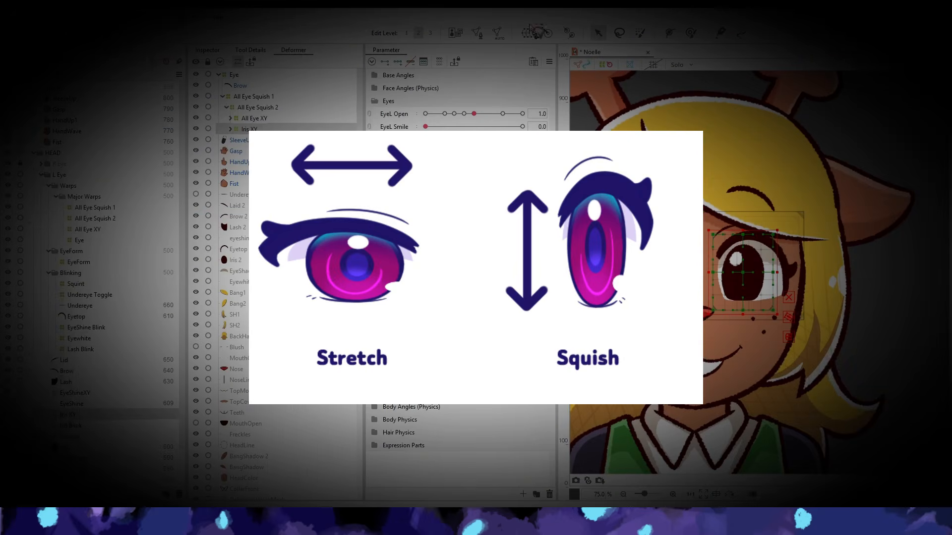
- Create the Iris Squish 1 warp around Iris XY and rename the L Middle Eye Squish parameter as L Iris Eye Squish
click(529, 30)
text(Iris Squish 1)
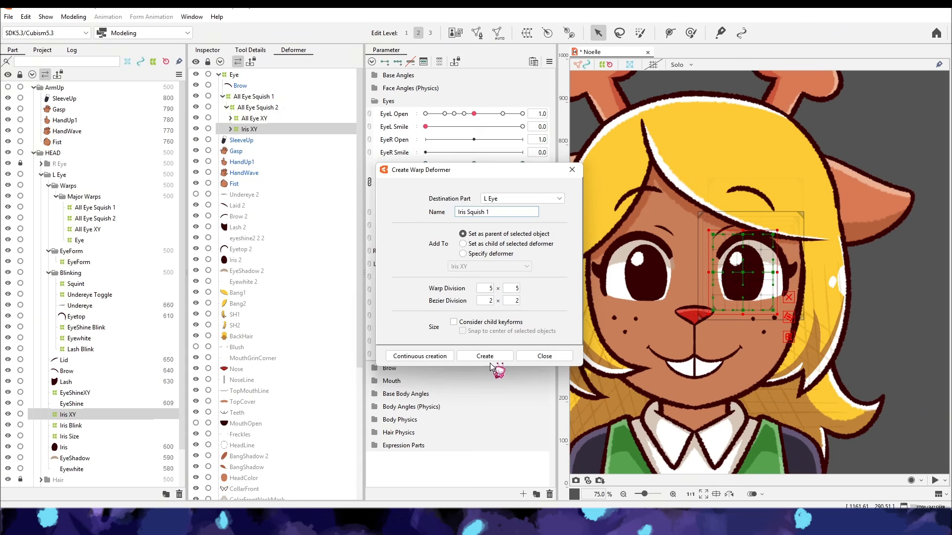
click(486, 357)
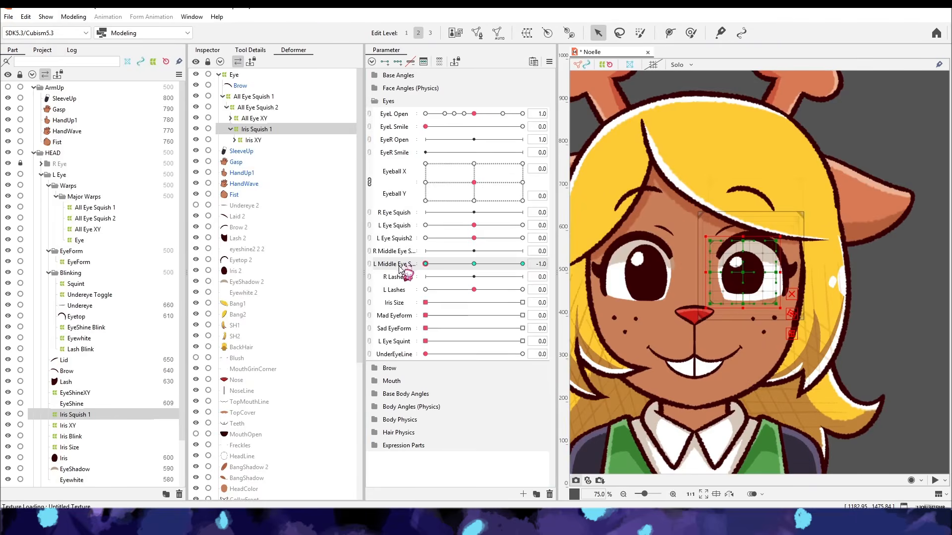
double_click(403, 272)
double_click(451, 207)
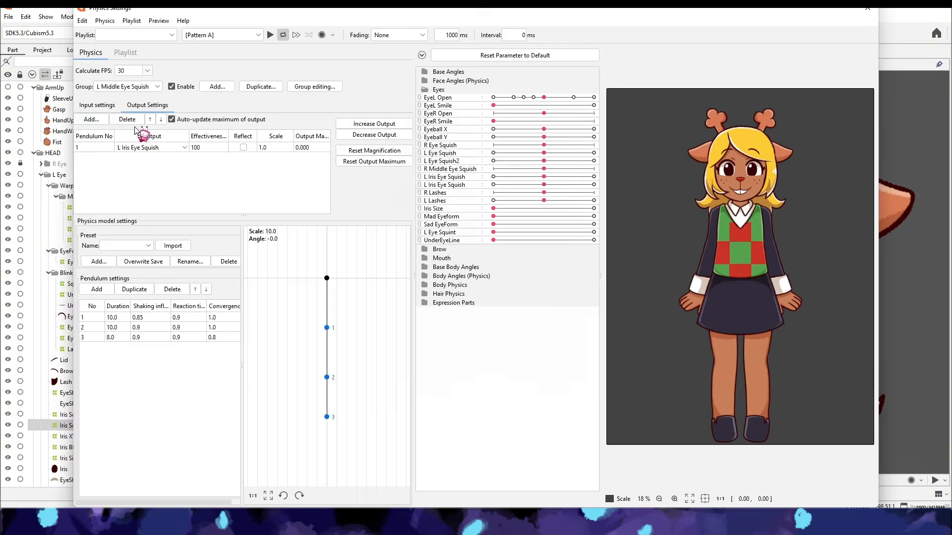
- Add the second left iris squish parameter as a reflected output of the L Middle Eye Squish physics and rename it L Iris Eye Squish2
click(91, 119)
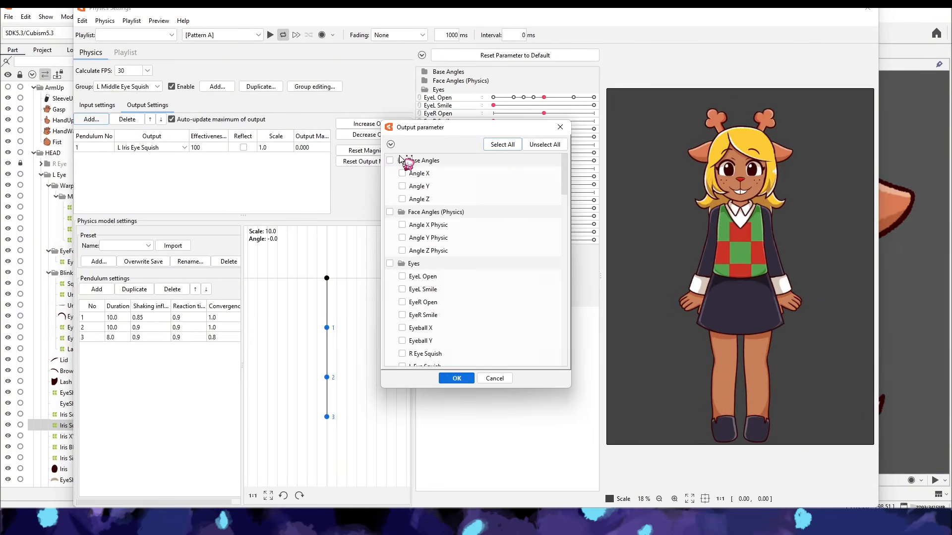
scroll(474, 263, down, 5)
click(404, 266)
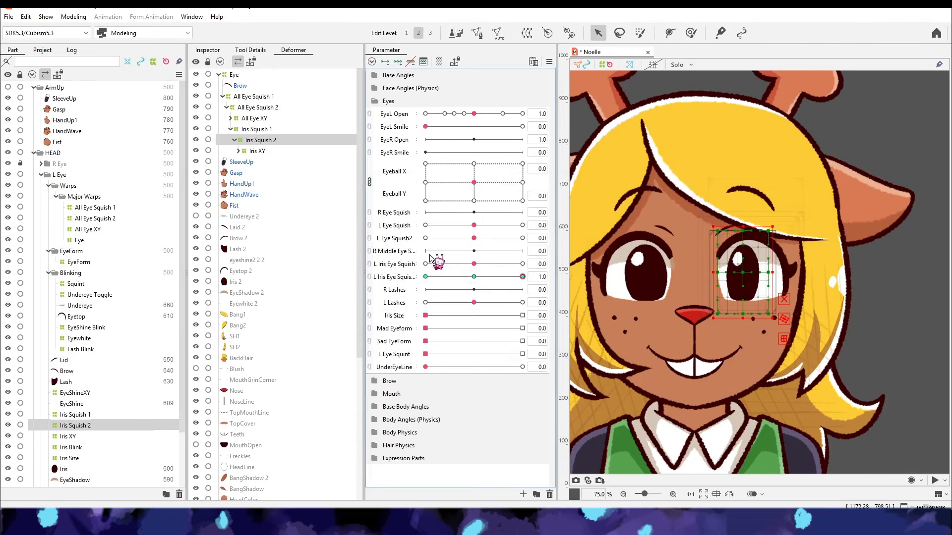
double_click(436, 263)
double_click(401, 258)
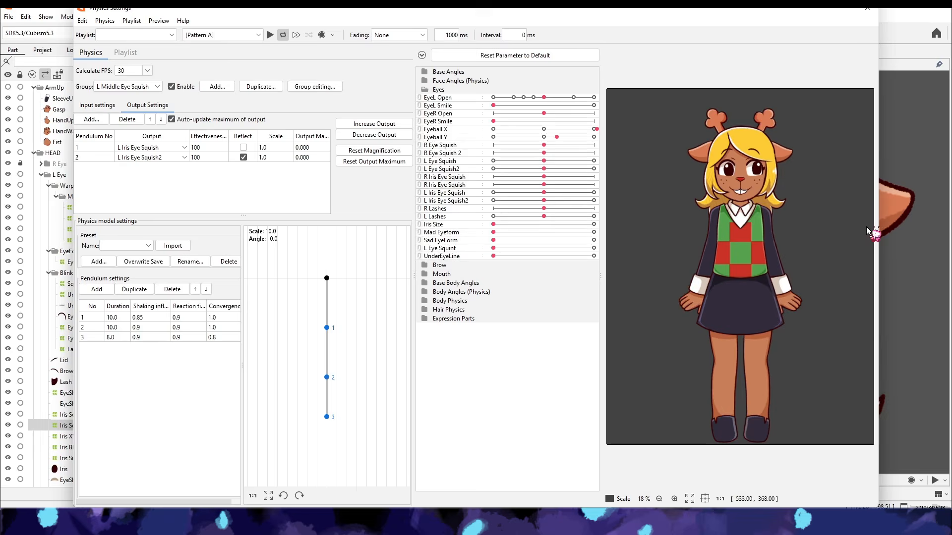
- Test the left eye physics with EyeL Open, EyeL Smile, eyeball movement, Iris Size and the eye form parameters
scroll(788, 233, up, 3)
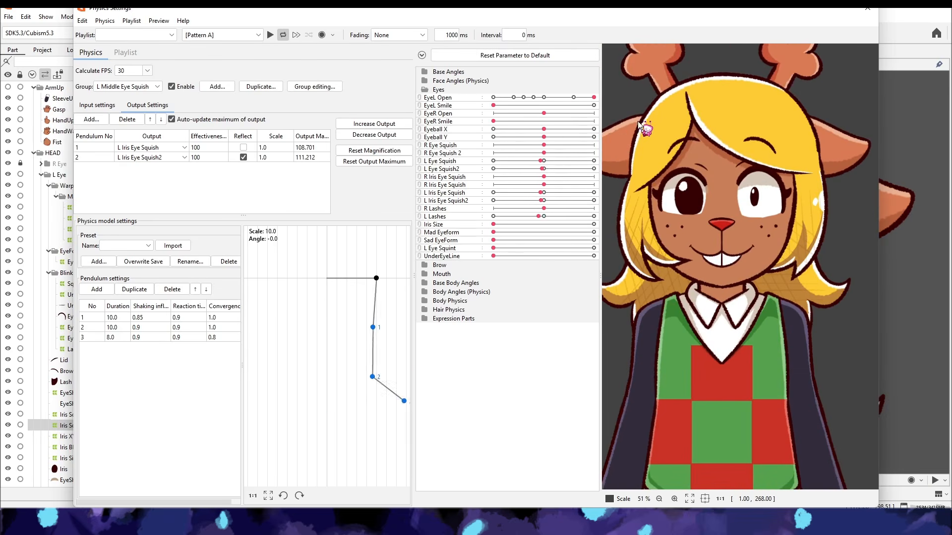
drag(539, 115, 601, 121)
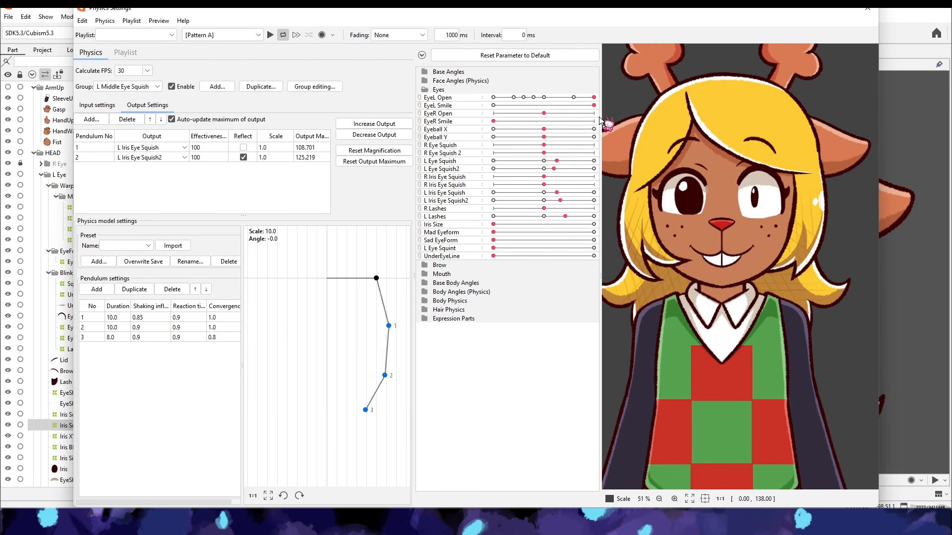
drag(578, 90, 495, 229)
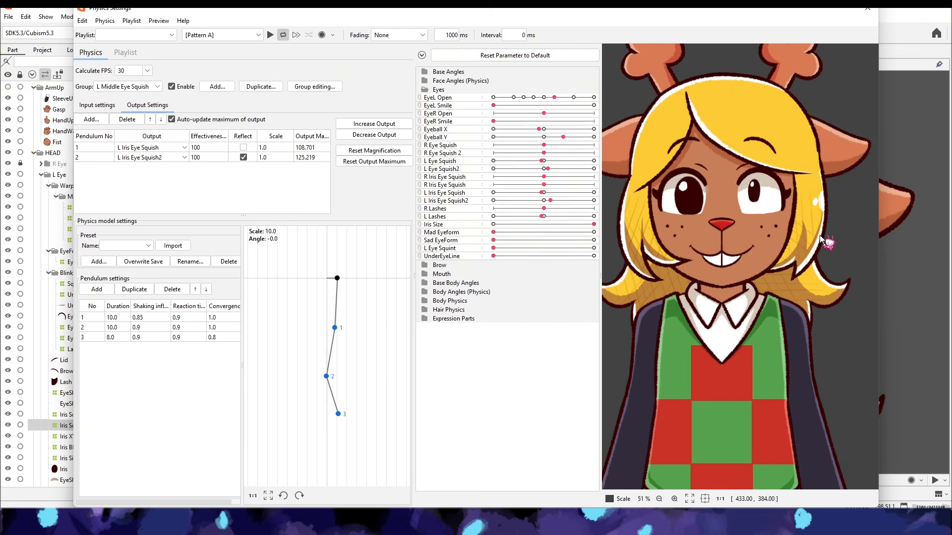
drag(653, 144, 500, 259)
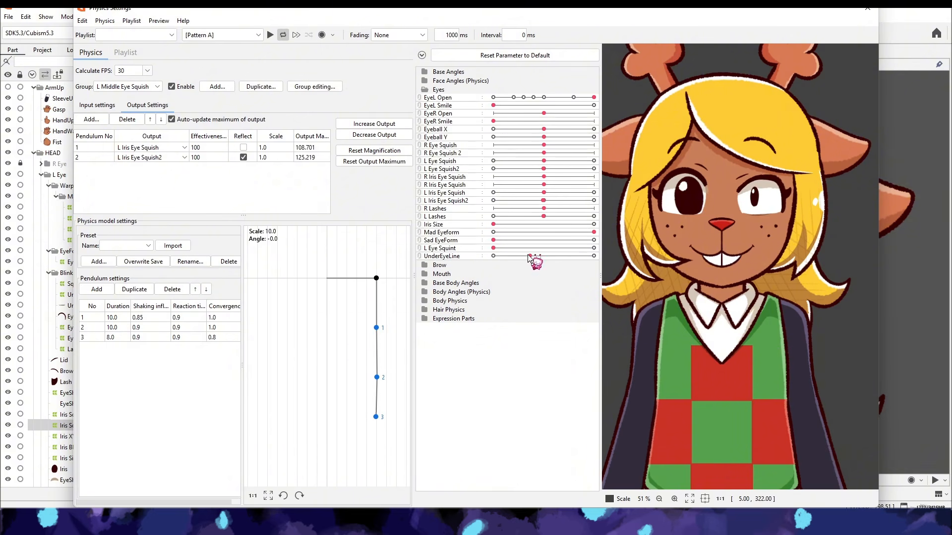
click(520, 57)
drag(645, 173, 408, 294)
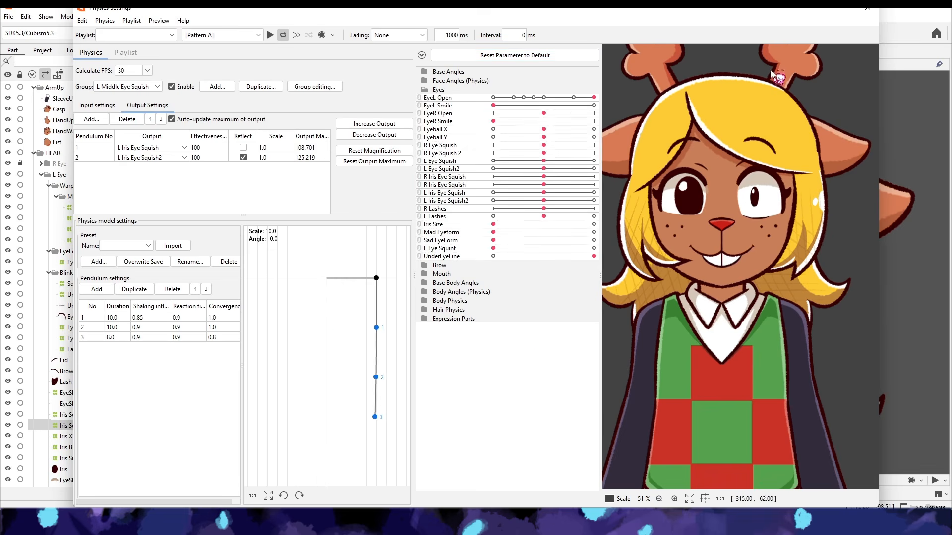
- Close the physics settings and create a rotation deformer named Eye POS as parent of L Eye in Major Warps
click(867, 8)
click(65, 272)
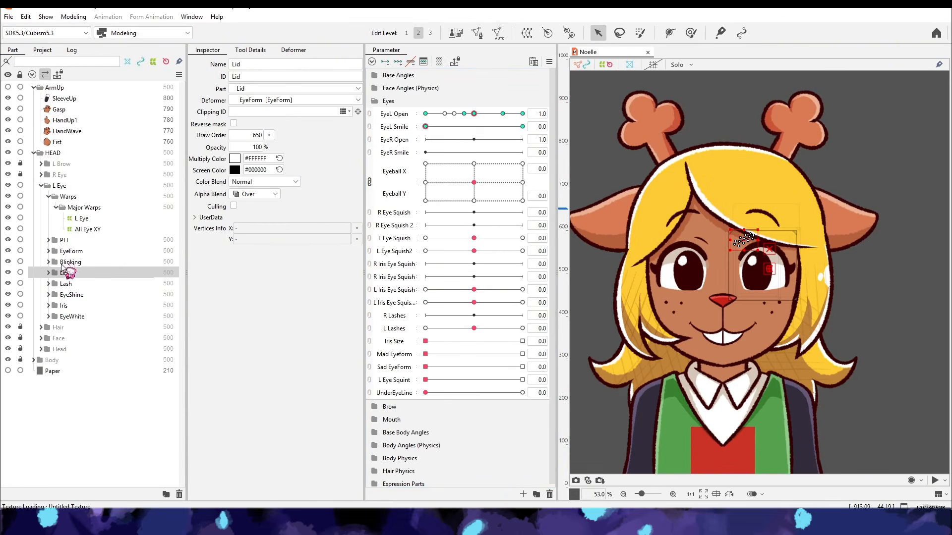
click(79, 218)
click(566, 35)
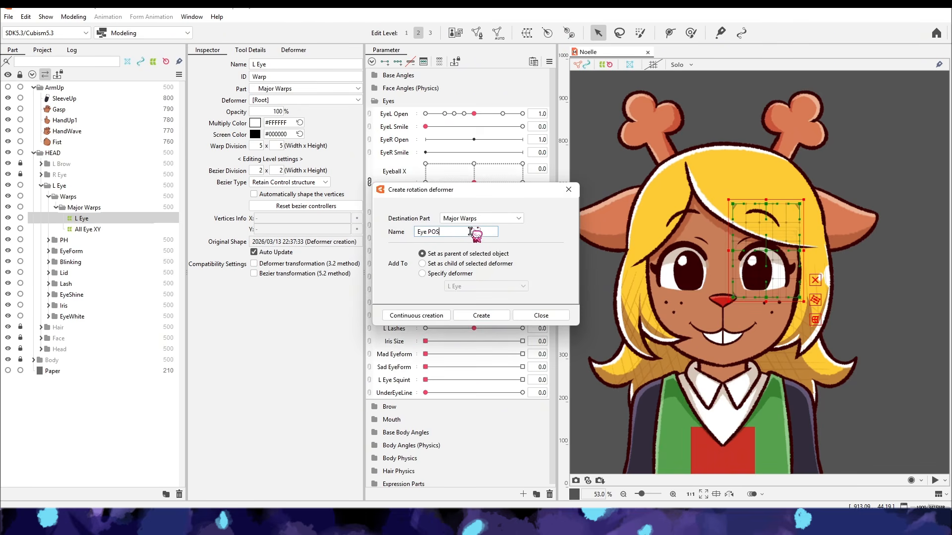
click(471, 315)
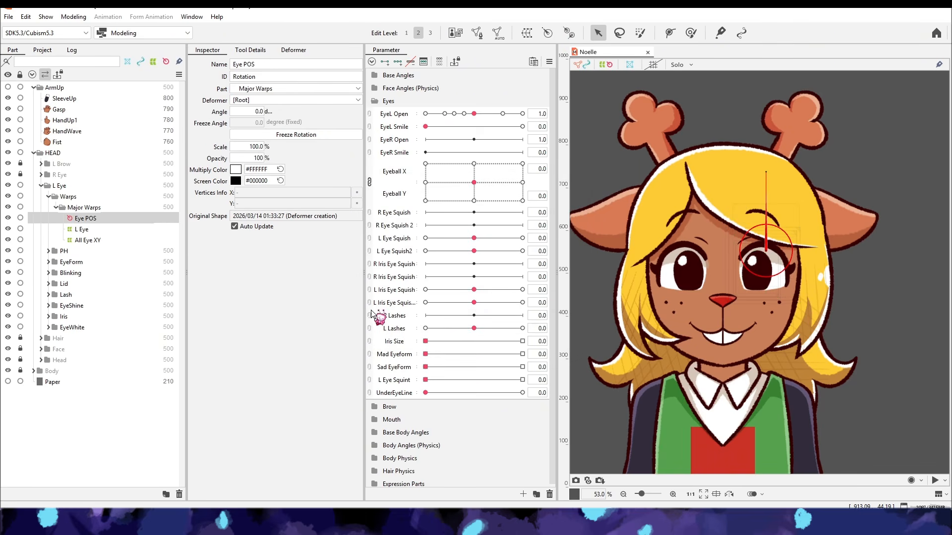
- Expand the L Eye part and select and copy its complete contents, including all warps and eye art
drag(54, 209, 92, 211)
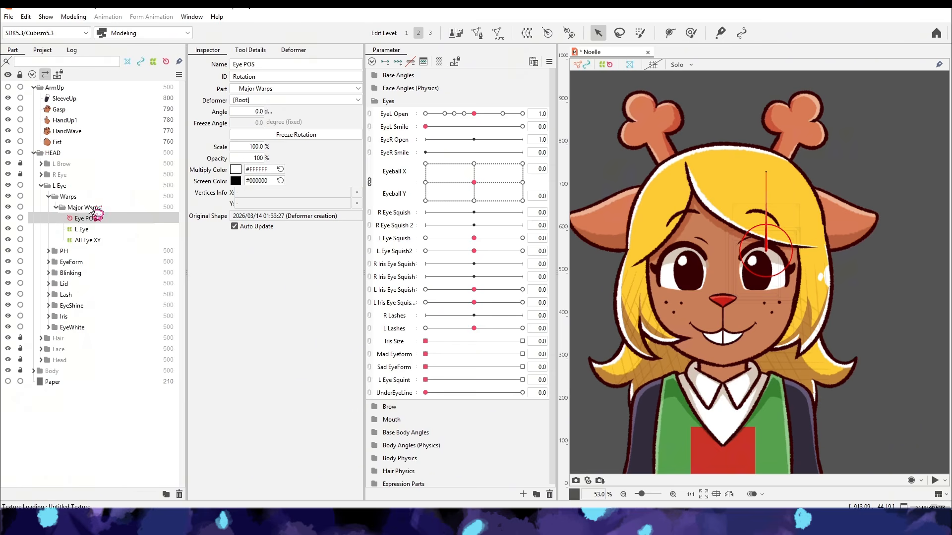
click(65, 198)
click(55, 188)
shift+click(67, 328)
key(ctrl+a)
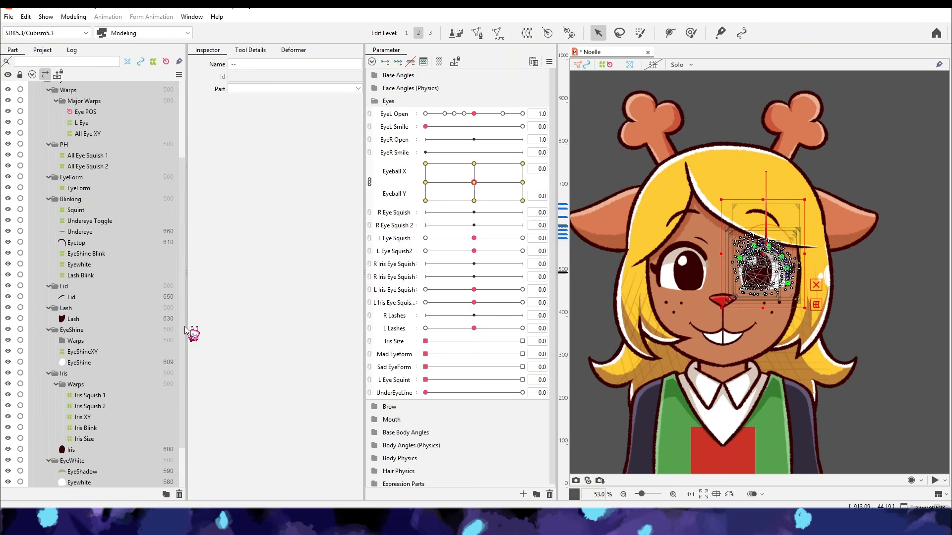
drag(183, 376, 74, 175)
drag(182, 237, 179, 156)
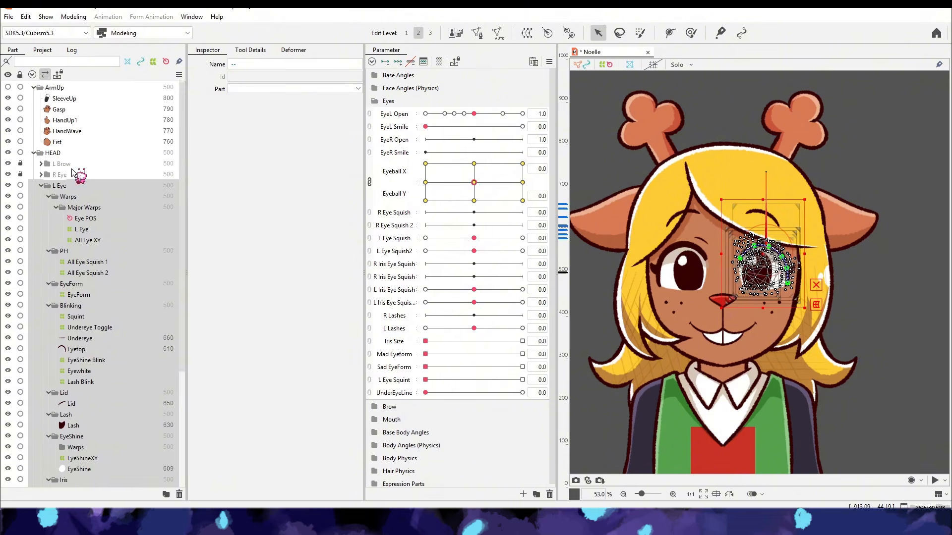
- Create a new part named New R Eye inside HEAD, below the collapsed L Eye part
click(41, 185)
click(62, 196)
click(166, 495)
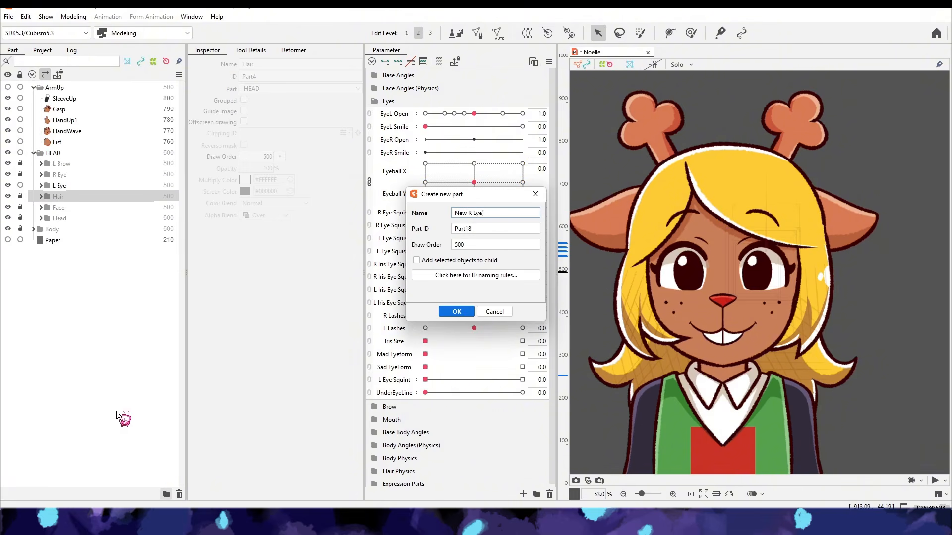
click(457, 312)
- Paste the copied left eye into New R Eye and flip it horizontally with Eyeball X reflected and the rotation deformer position flipped
key(ctrl+v)
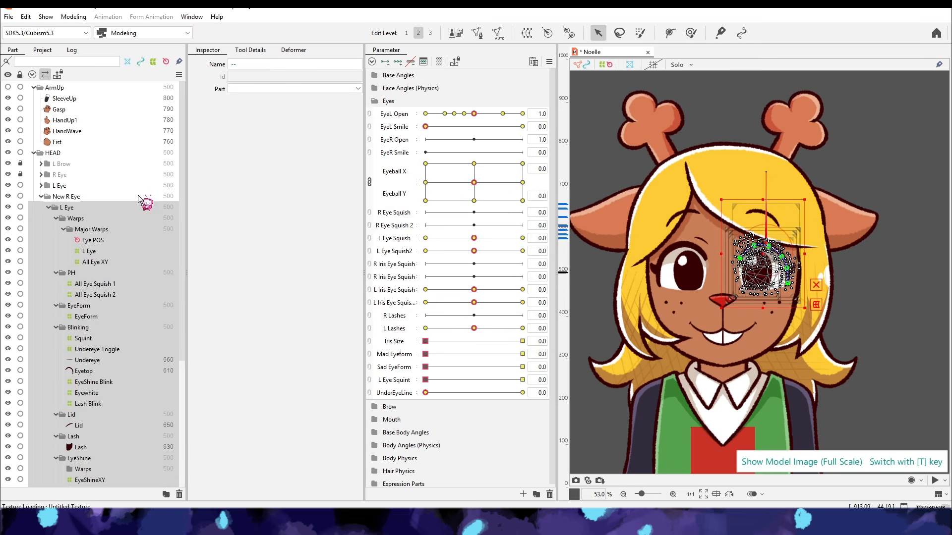
right_click(768, 270)
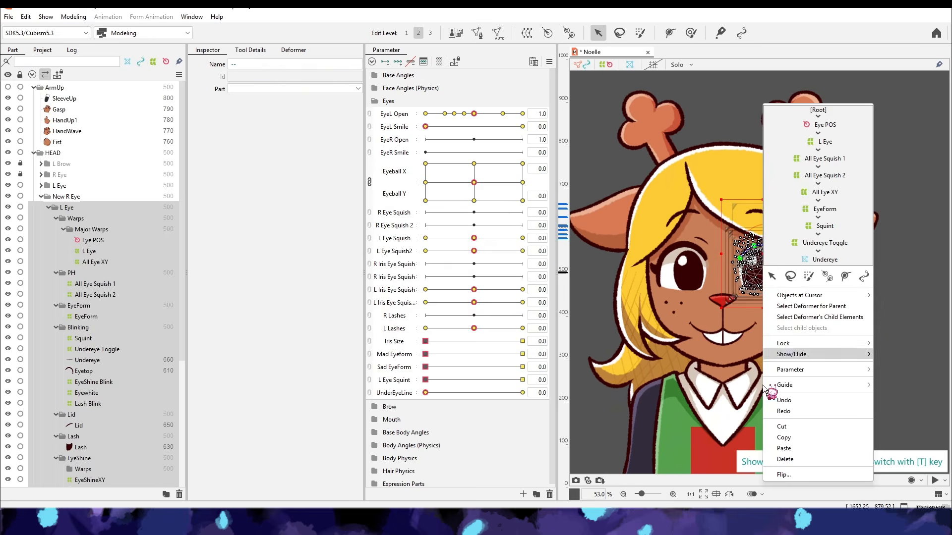
click(781, 476)
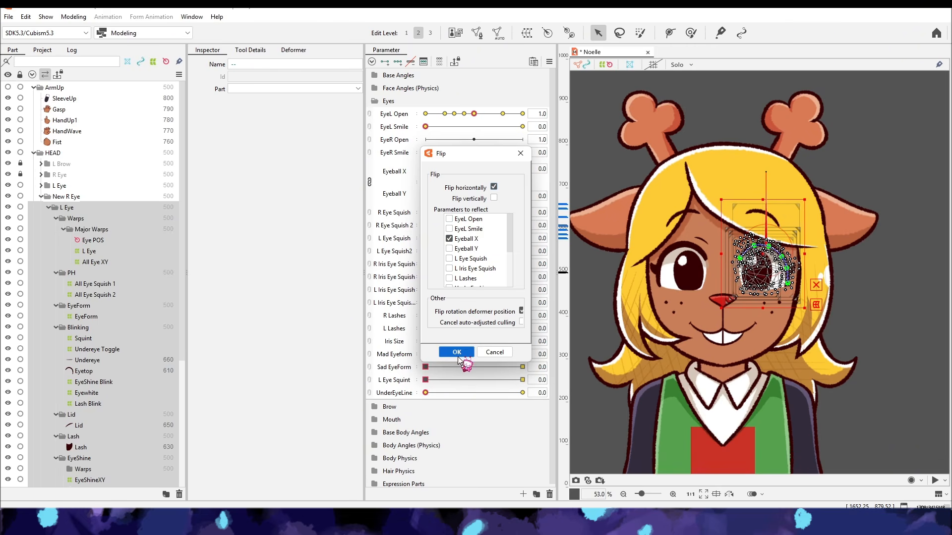
click(456, 352)
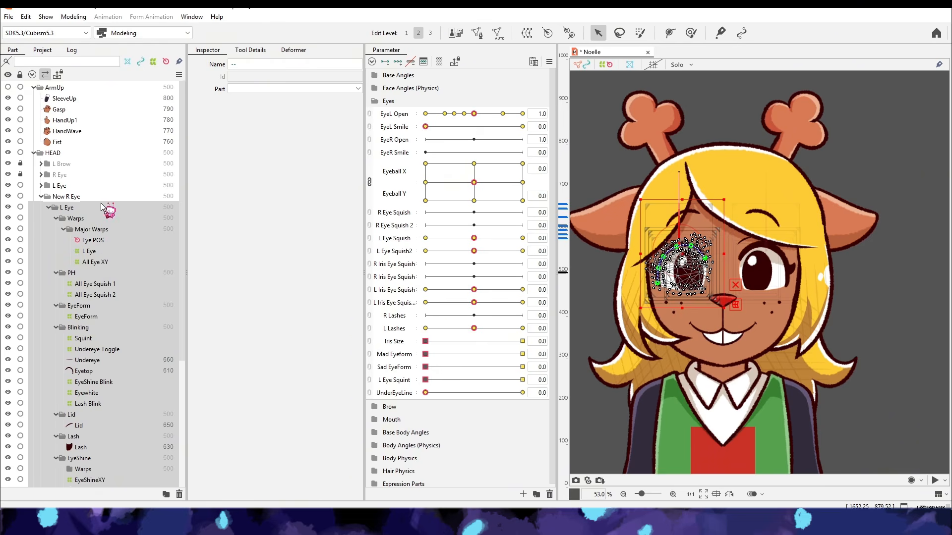
click(879, 303)
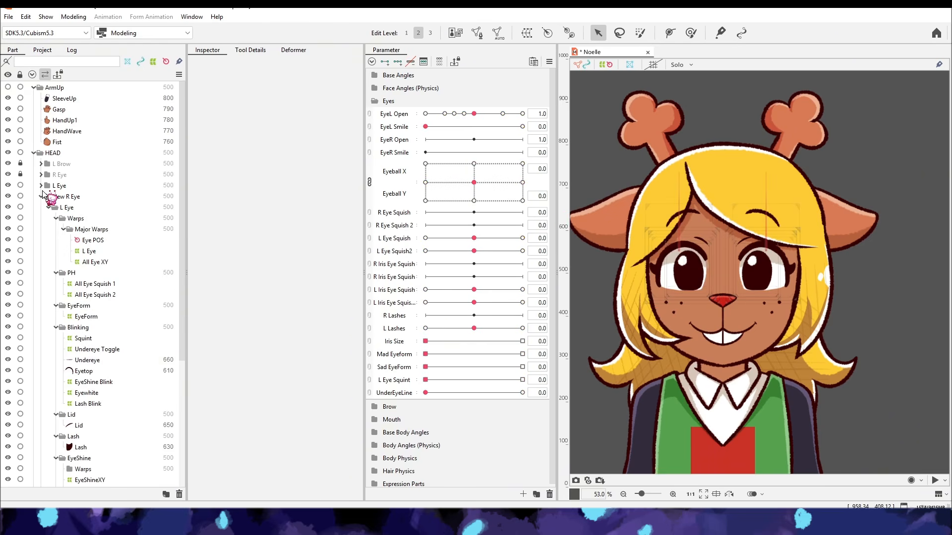
- Hide the original R Eye, preview the flipped eye in the physics settings and check it at Eyeball X -1.0
click(73, 17)
click(149, 229)
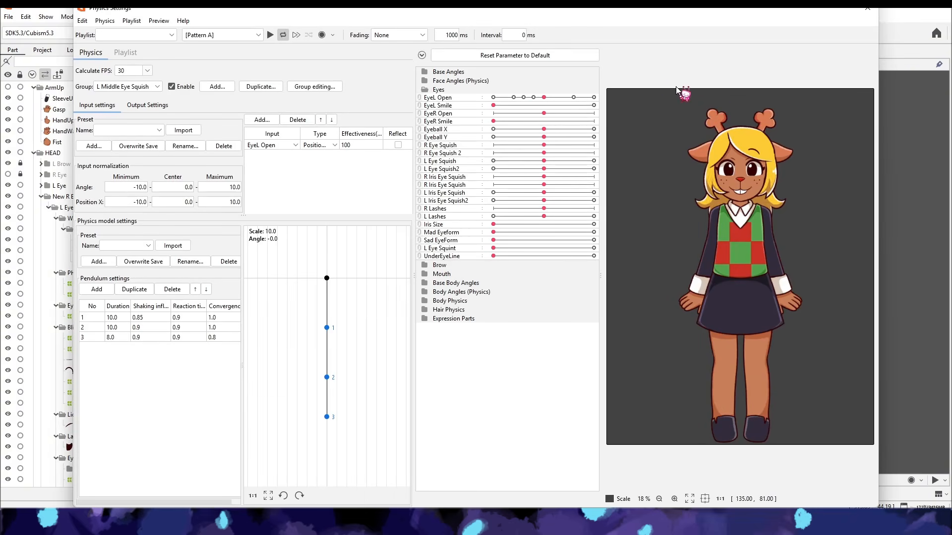
scroll(775, 175, up, 2)
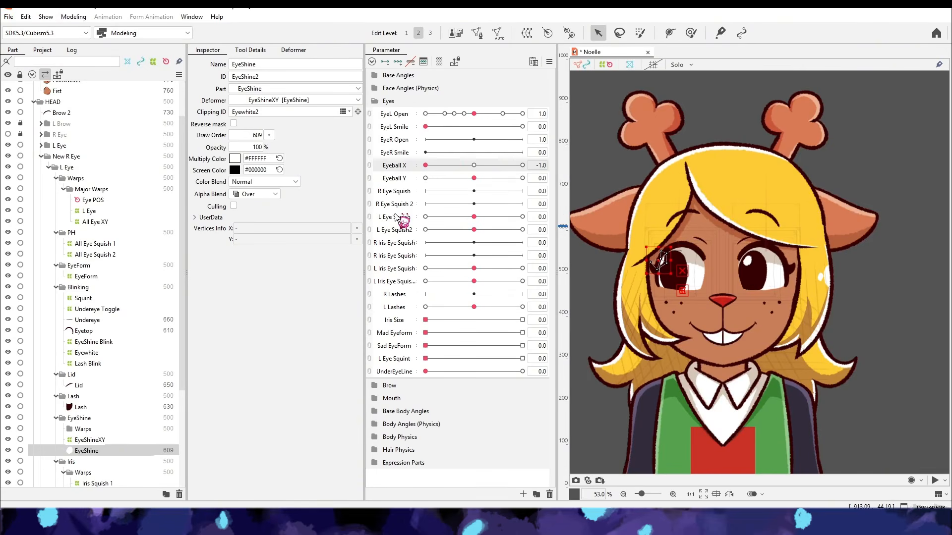
drag(473, 210, 425, 165)
- Delete the flipped L Eye copy from New R Eye and show the original R Eye part again
click(66, 157)
click(66, 168)
key(Delete)
key(Return)
click(8, 185)
- Adjust the left eye's Iris XY warp at Eyeball X -1.0 to correct the iris position
click(42, 197)
click(49, 284)
click(71, 306)
click(293, 50)
scroll(273, 251, up, 5)
click(262, 226)
click(673, 494)
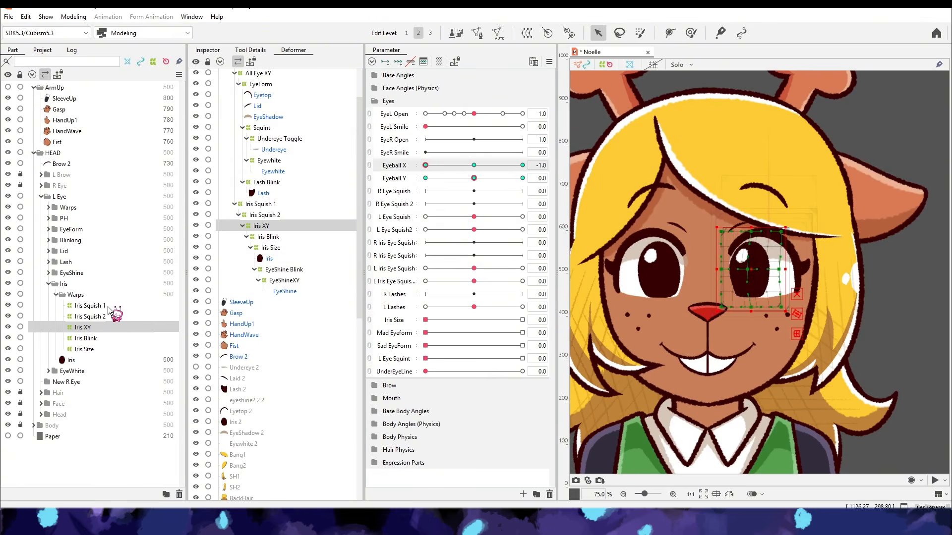
drag(775, 254, 763, 254)
- Combine Eyeball X and Eyeball Y again for Iris XY, check the combined eyeball movement and reset the parameters
click(369, 166)
click(548, 62)
click(598, 131)
click(456, 352)
drag(426, 182, 526, 188)
click(549, 62)
click(600, 63)
- Refine the left Eyetop's closed-lid shape with the deform brush at EyeL Open 0.0
drag(473, 114, 425, 114)
click(673, 494)
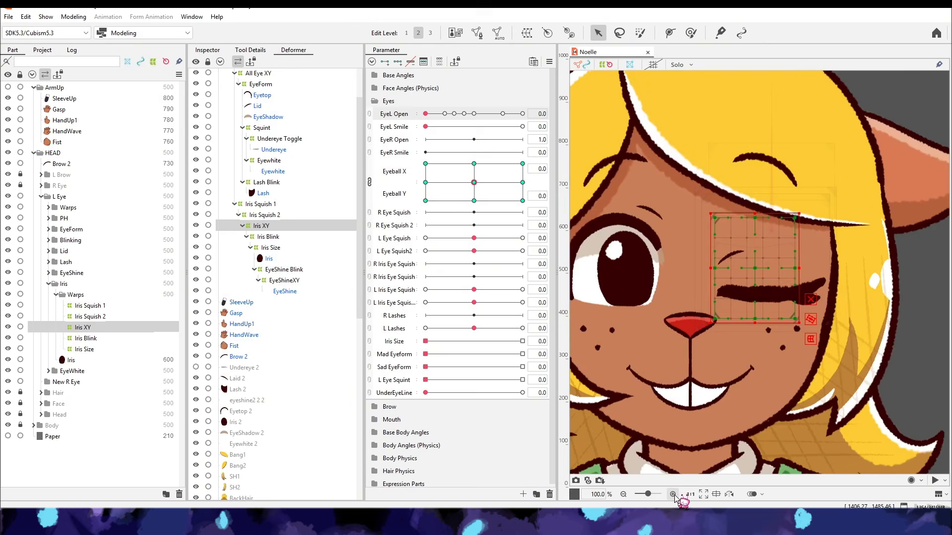
drag(791, 422, 760, 415)
click(49, 284)
click(49, 240)
click(76, 284)
key(b)
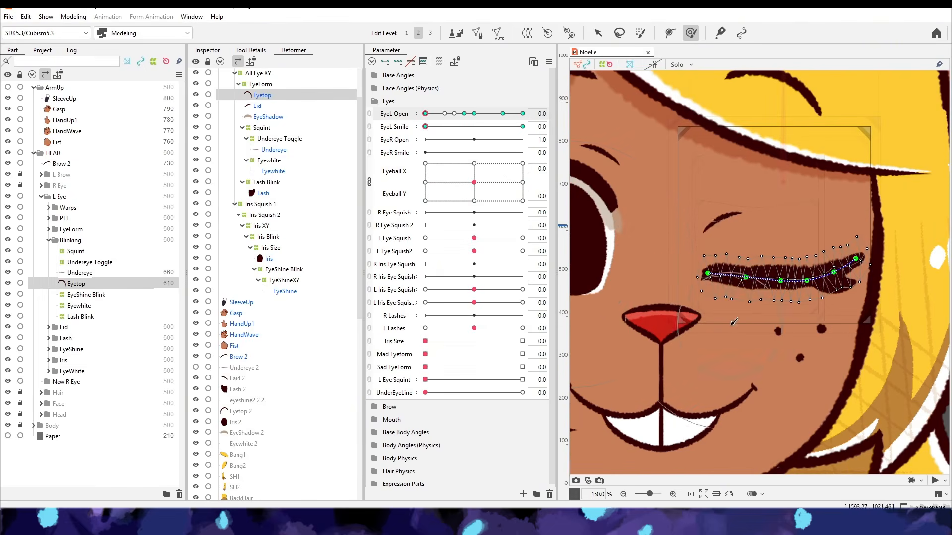
click(79, 305)
key(Escape)
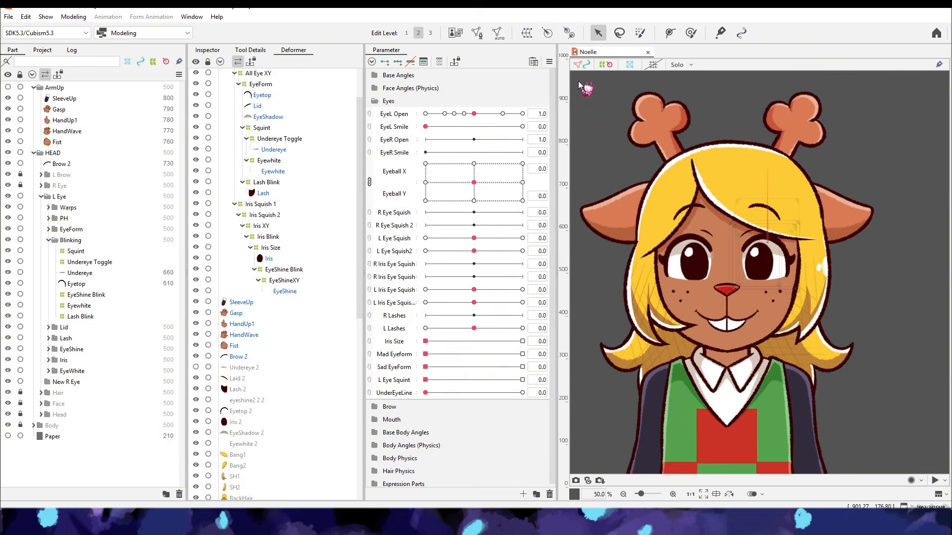
- Duplicate the corrected L Eye part into New R Eye and flip the copy horizontally, including its rotation deformer position
click(48, 241)
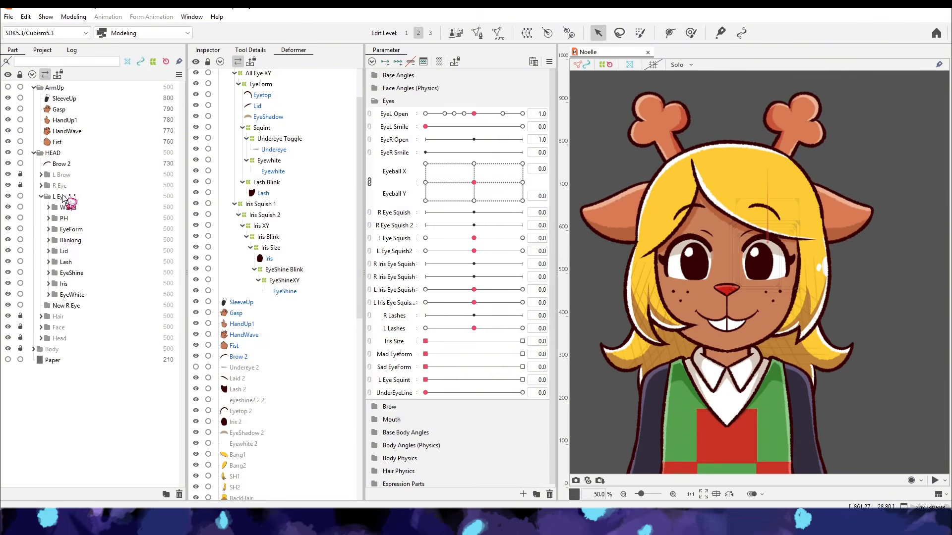
double_click(60, 197)
click(41, 197)
scroll(49, 196, up, 5)
click(52, 197)
click(42, 197)
click(66, 207)
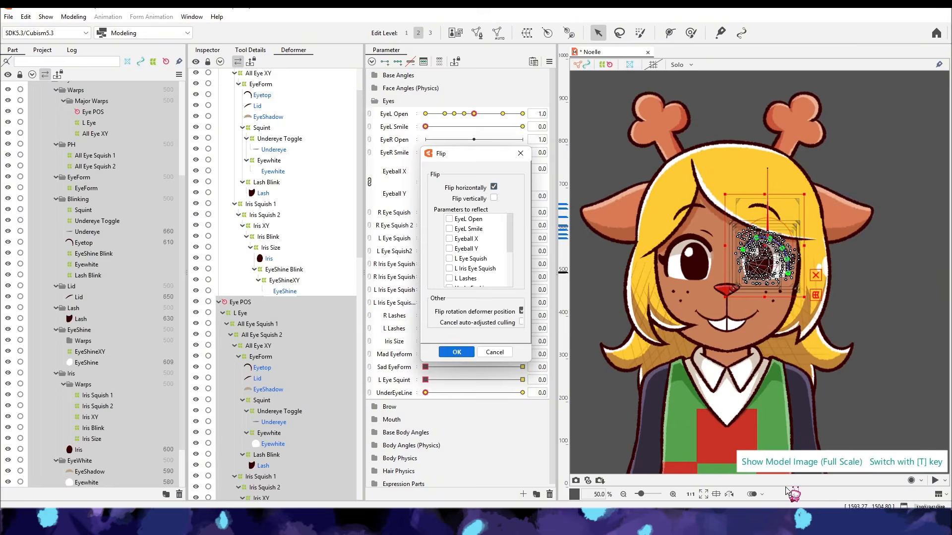
click(516, 317)
- Open the physics settings and test the Mad Eyeform and EyeL Open parameters on both eyes
click(73, 17)
click(94, 237)
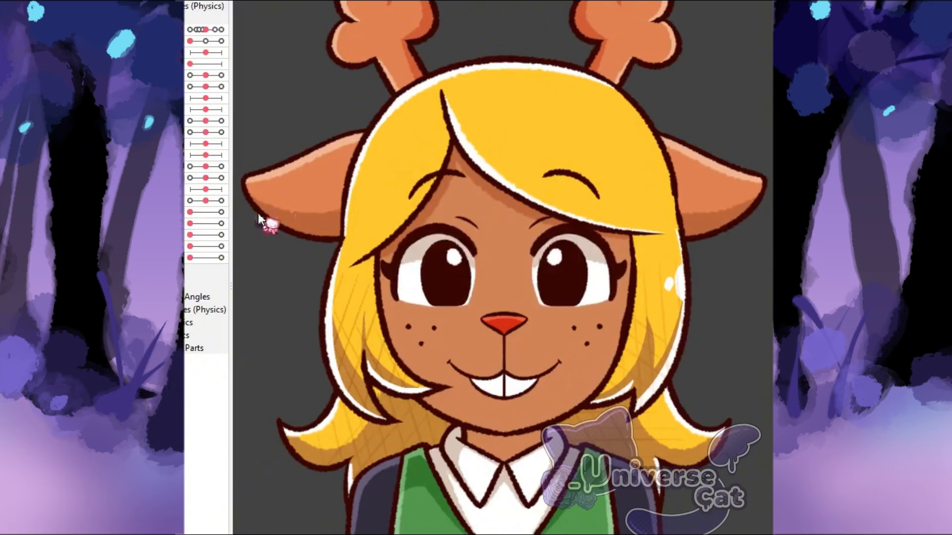
drag(189, 223, 288, 257)
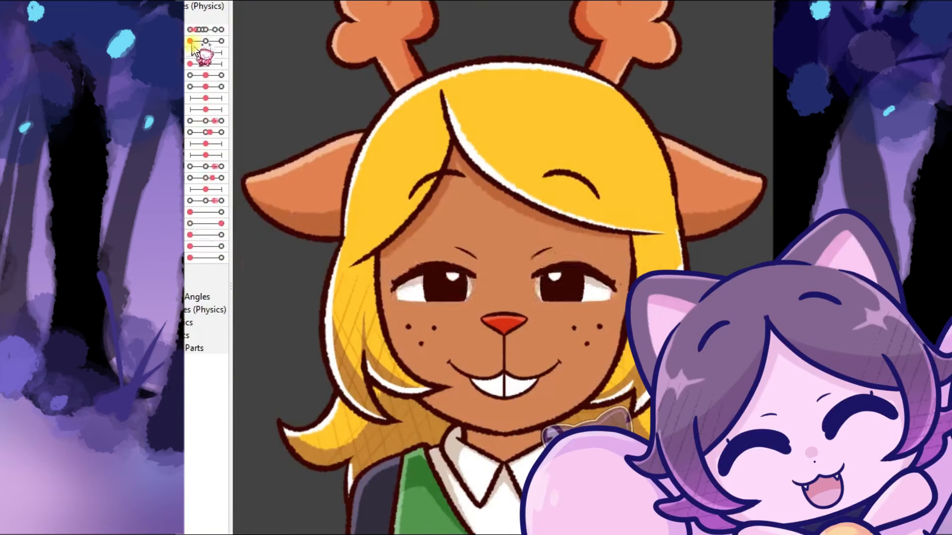